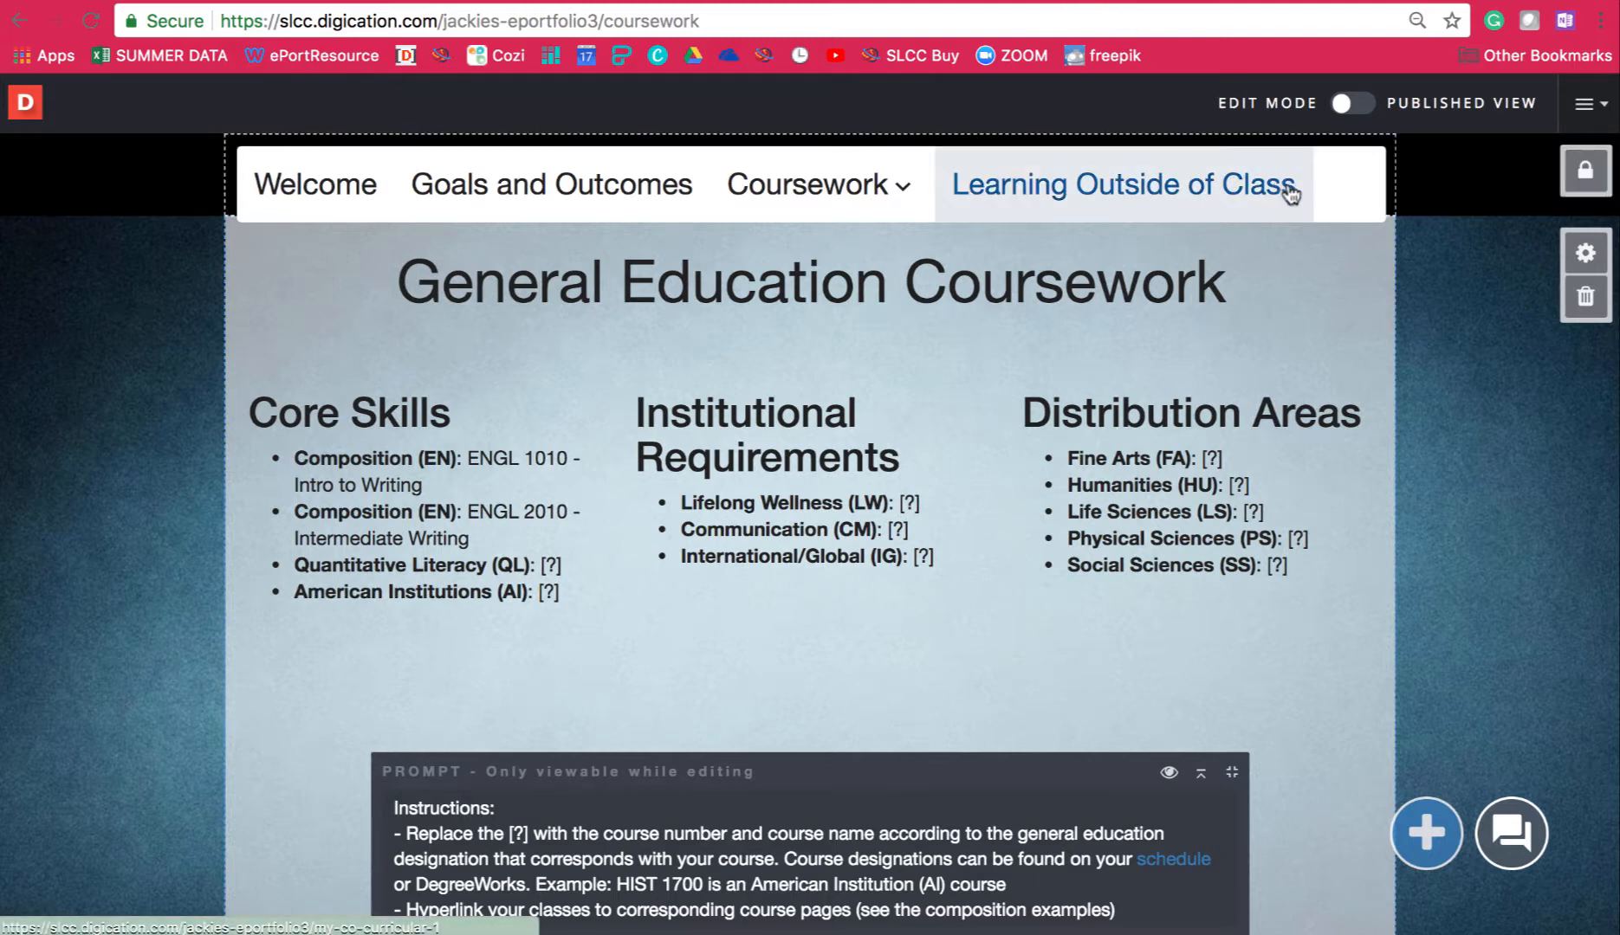
Unlock the header for editing and add two new pages named Language and MA 1100 in its page settings.
{"action": "left_click", "coordinate": [1597, 190]}
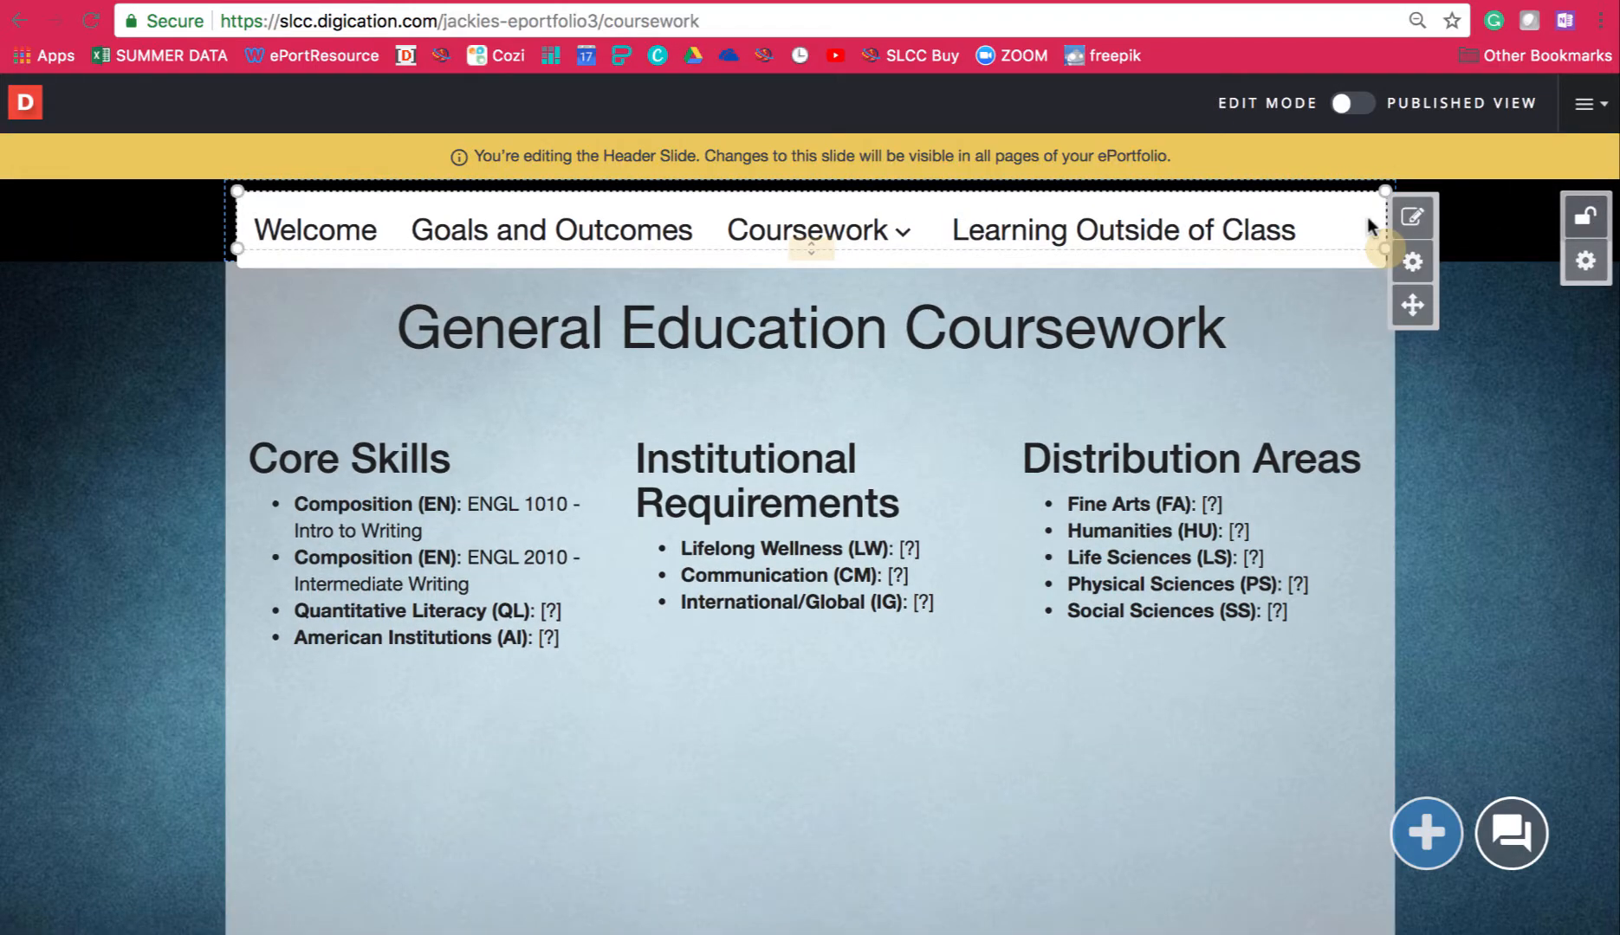
{"action": "left_click", "coordinate": [1413, 219]}
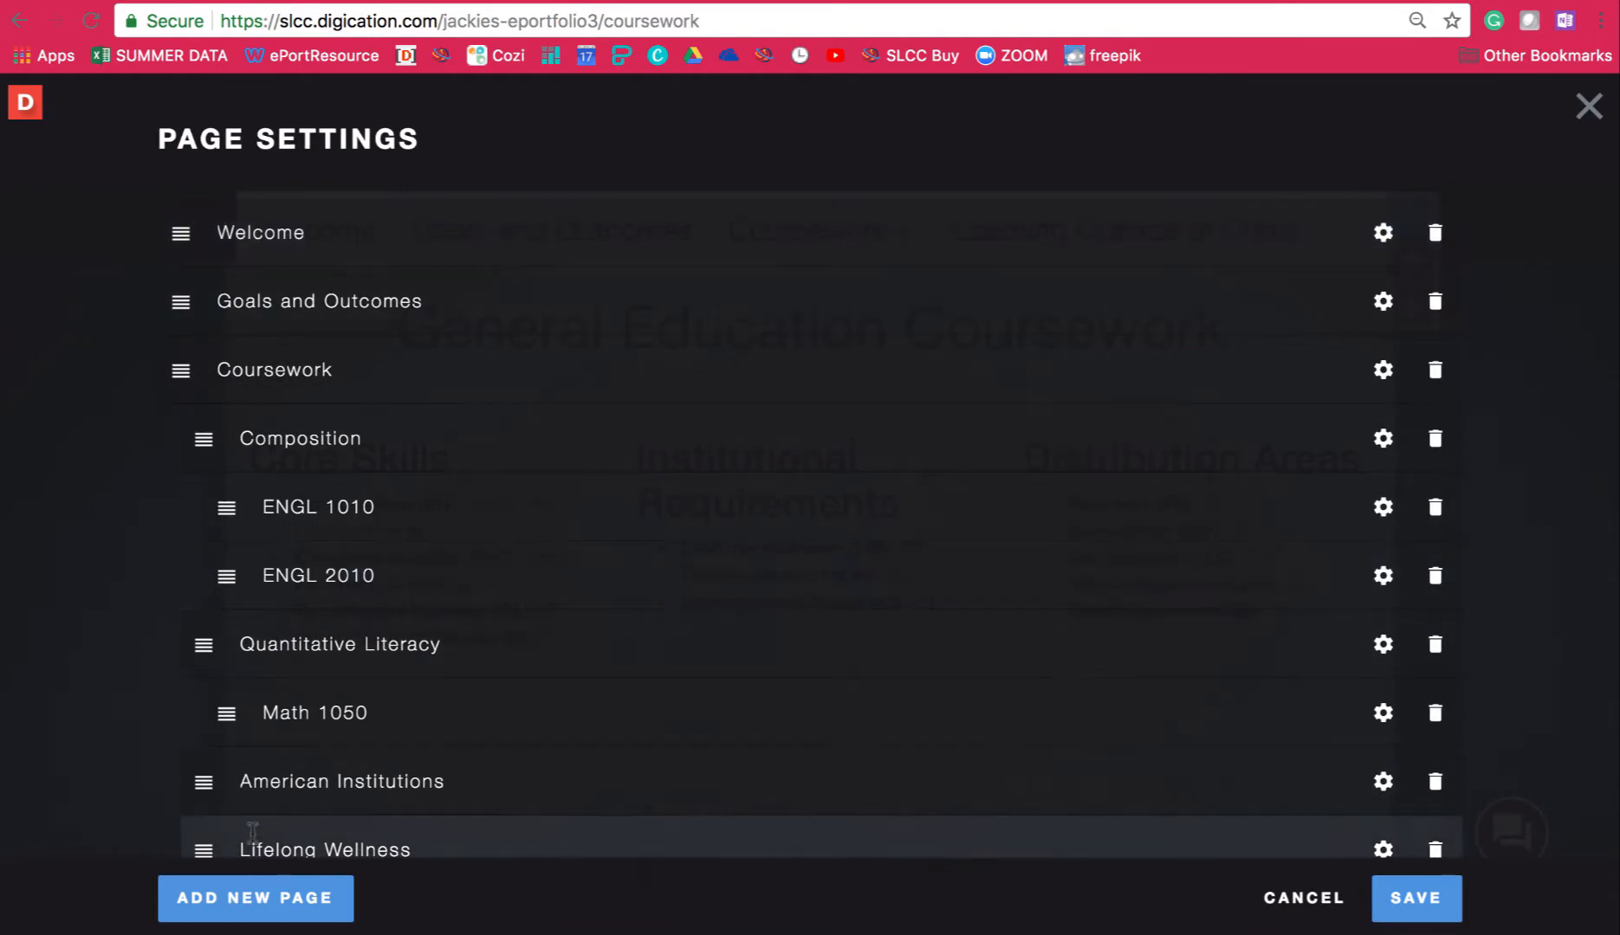
{"action": "left_click", "coordinate": [260, 903]}
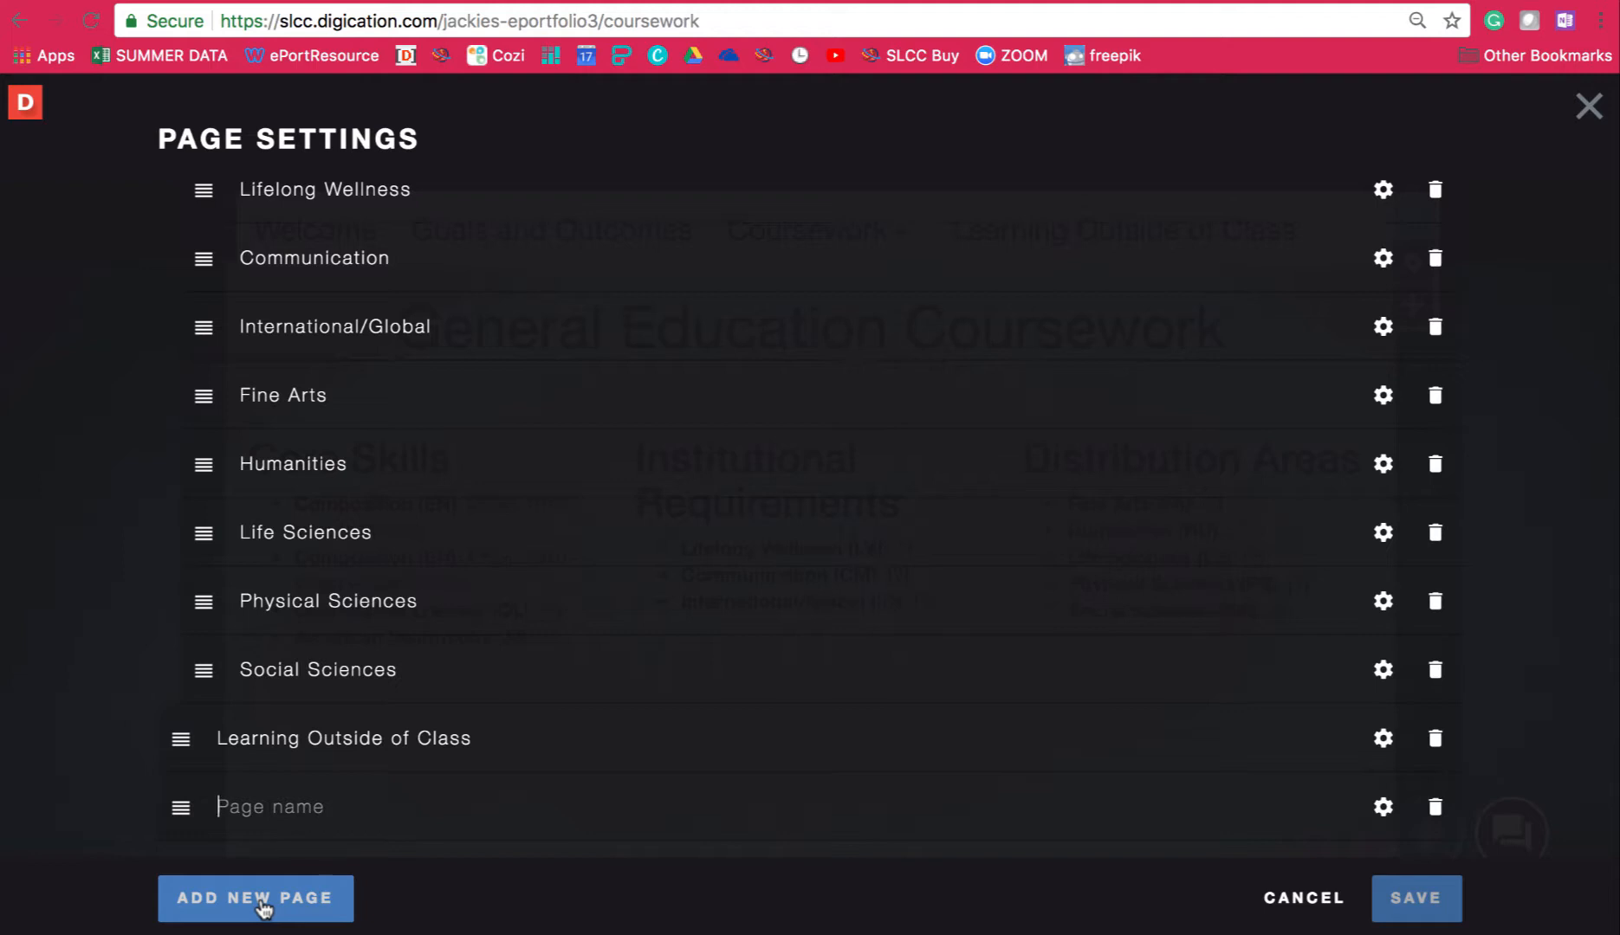
{"action": "type", "text": "Language"}
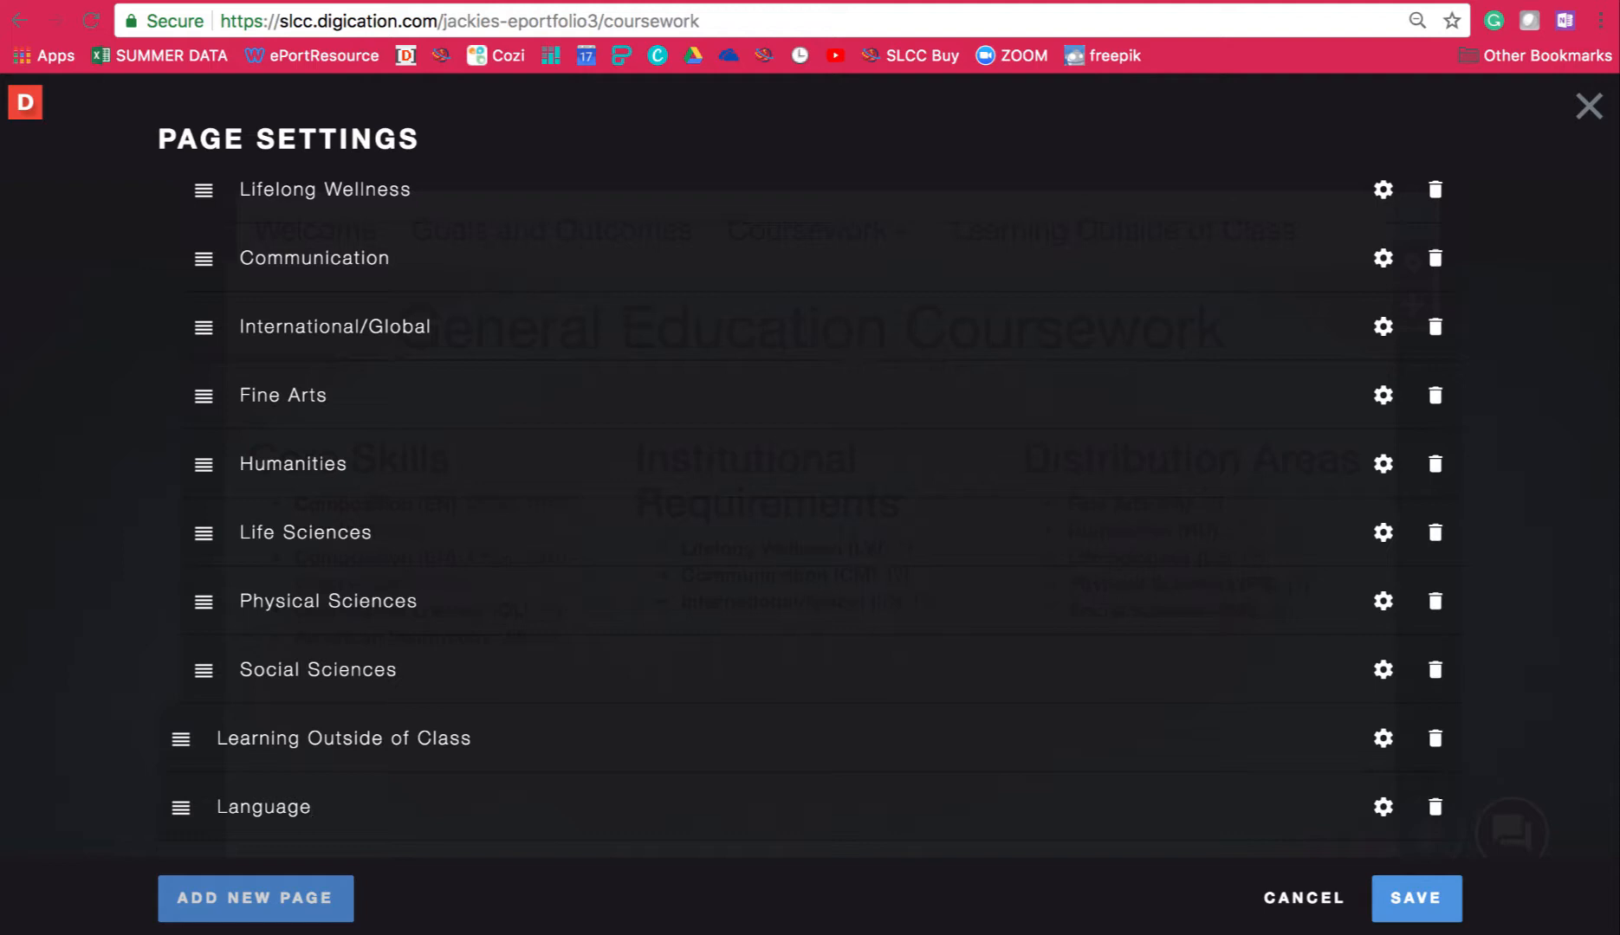
{"action": "left_click", "coordinate": [219, 905]}
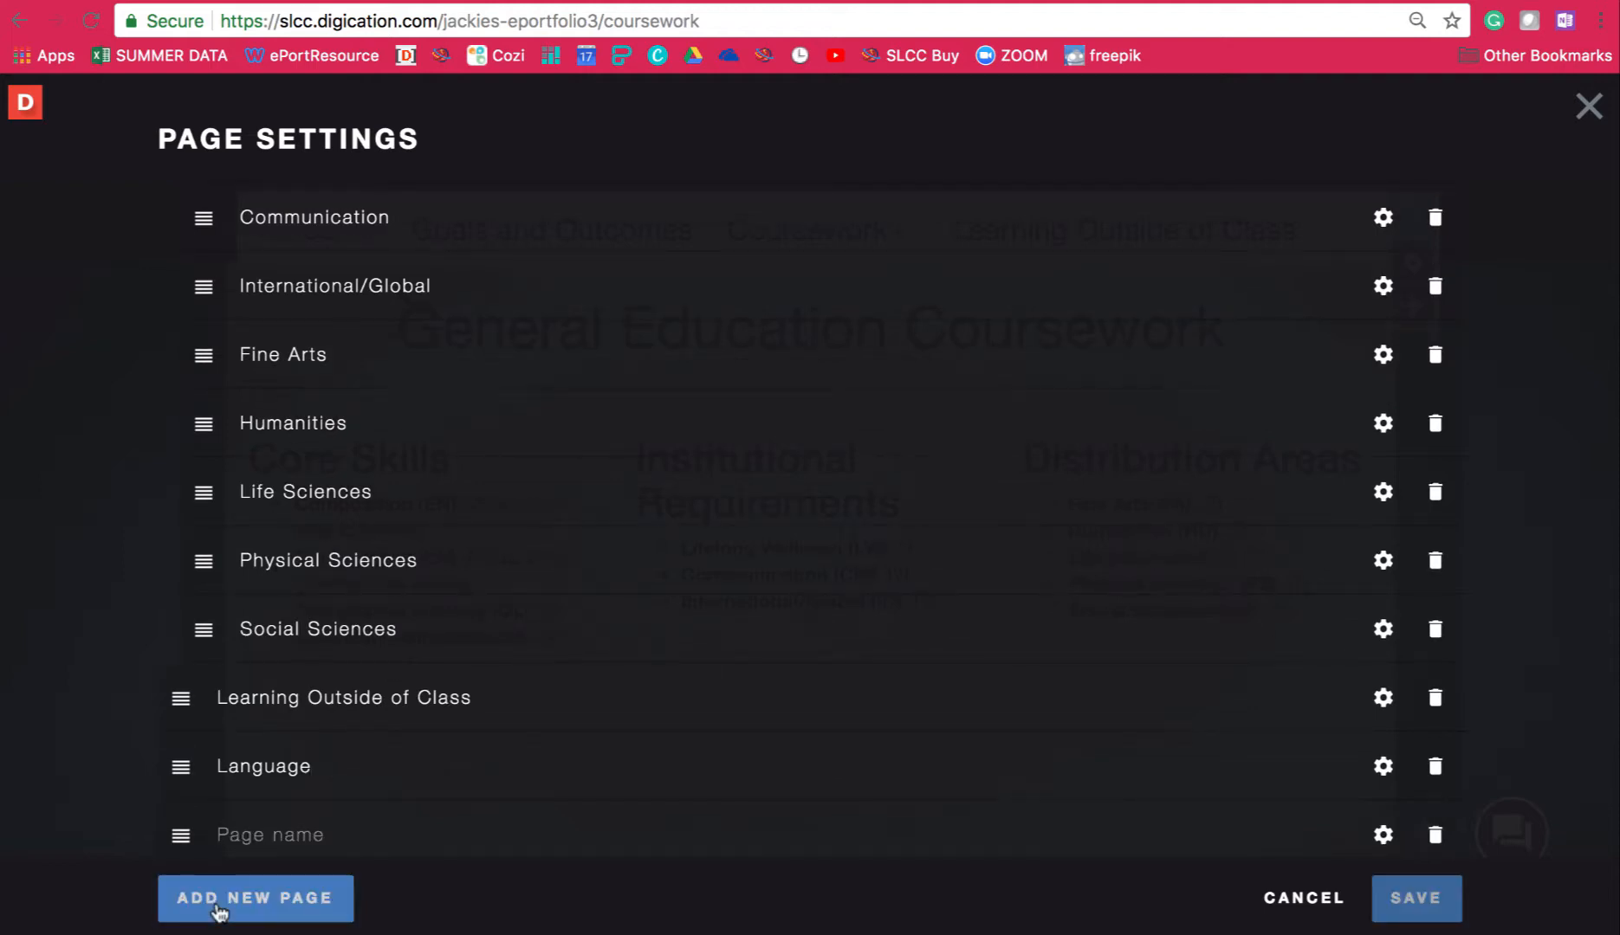
{"action": "type", "text": "MA 1100"}
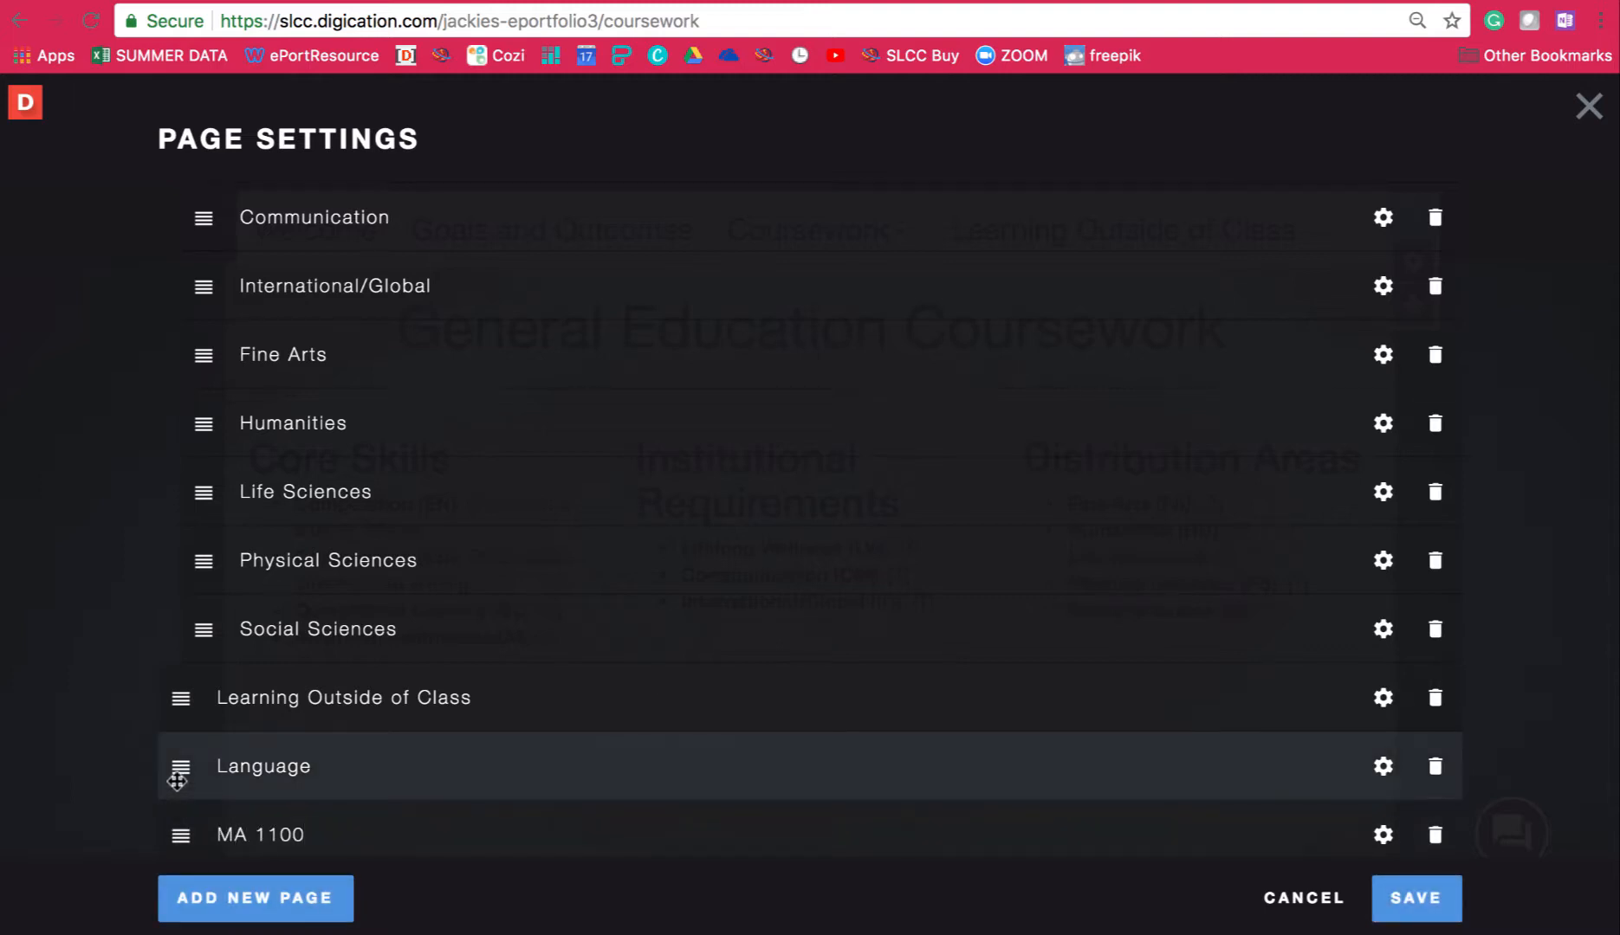
Nest the Language and MA 1100 pages under Coursework, after Social Sciences, and save the page settings.
{"action": "left_click_drag", "start_coordinate": [179, 778], "coordinate": [235, 711]}
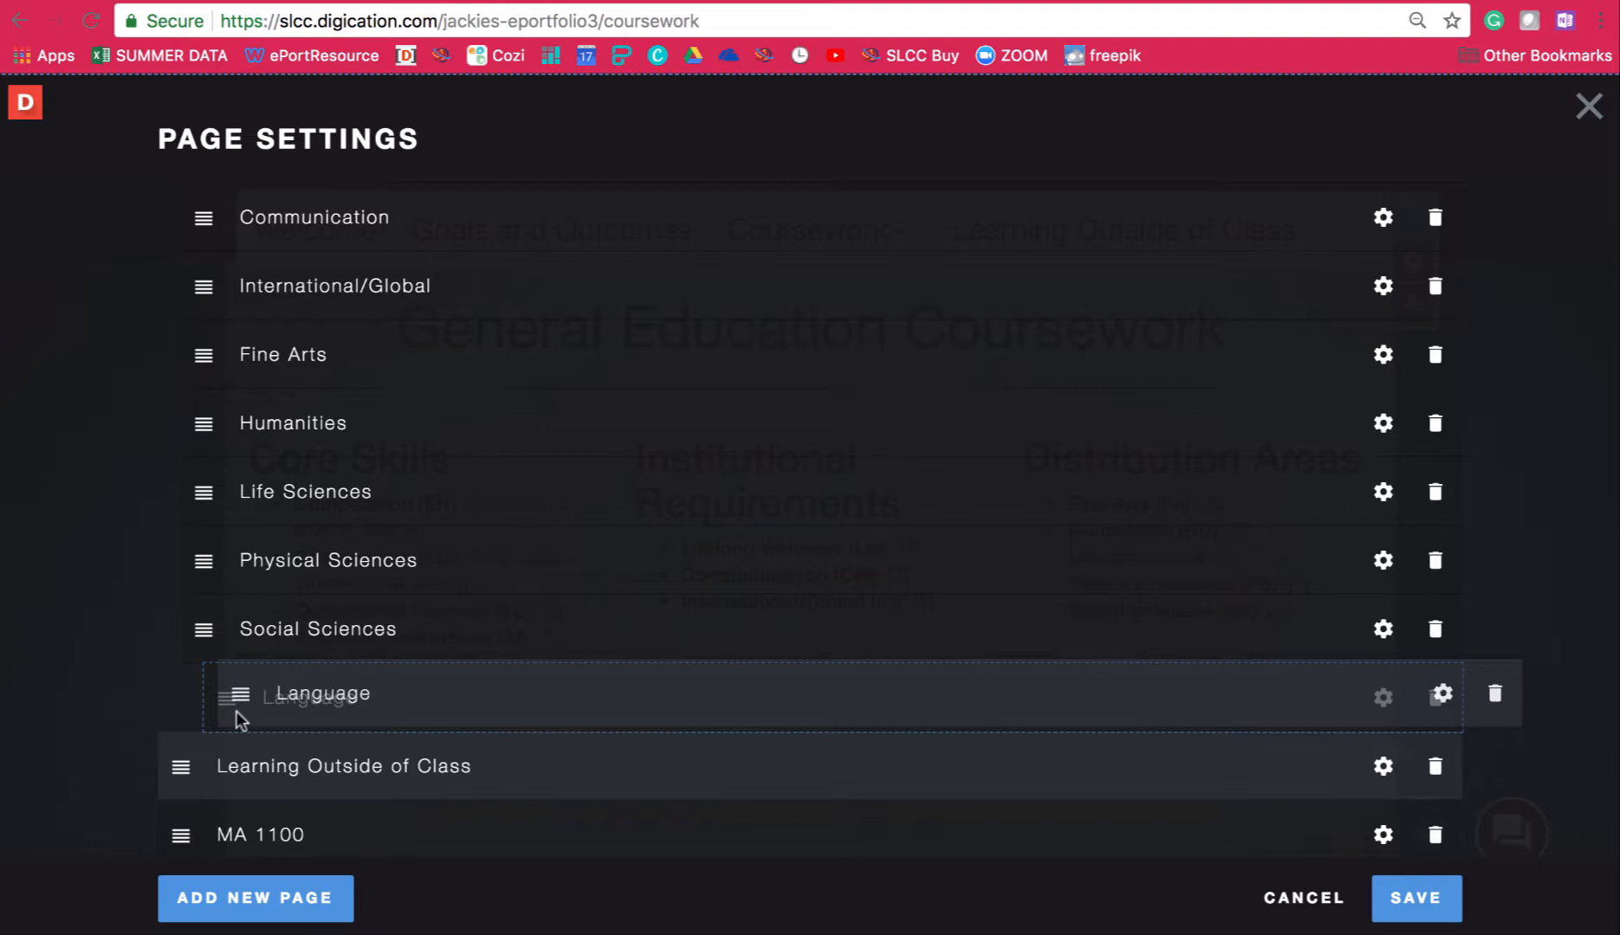
{"action": "left_click_drag", "start_coordinate": [236, 711], "coordinate": [198, 714]}
{"action": "left_click_drag", "start_coordinate": [182, 837], "coordinate": [215, 767]}
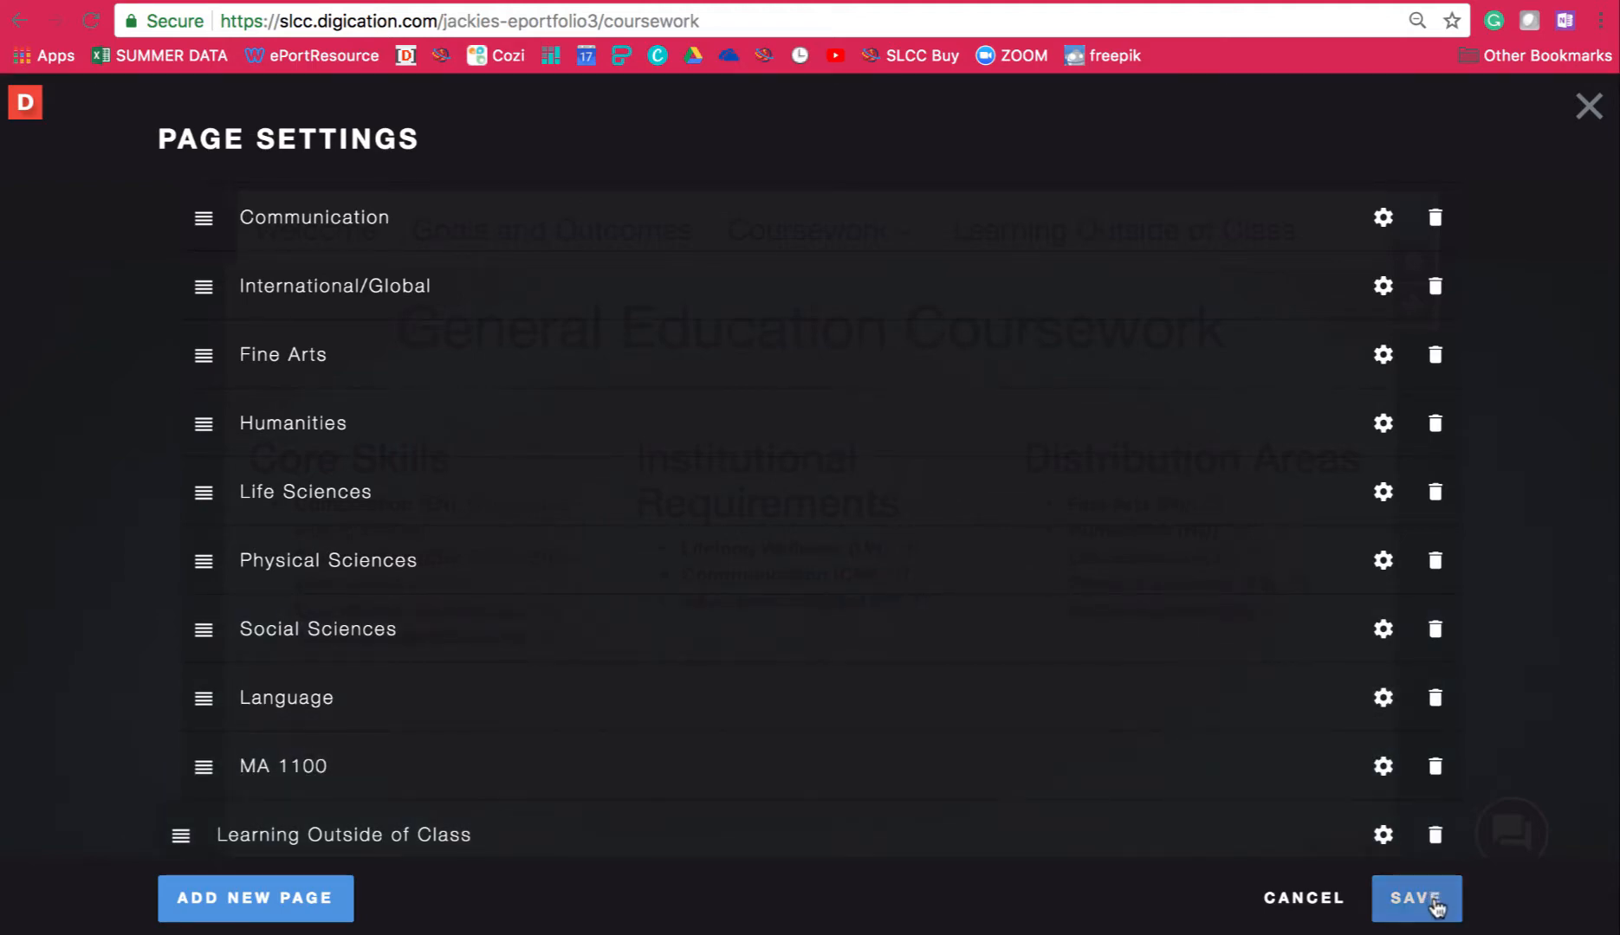
{"action": "left_click", "coordinate": [1438, 910]}
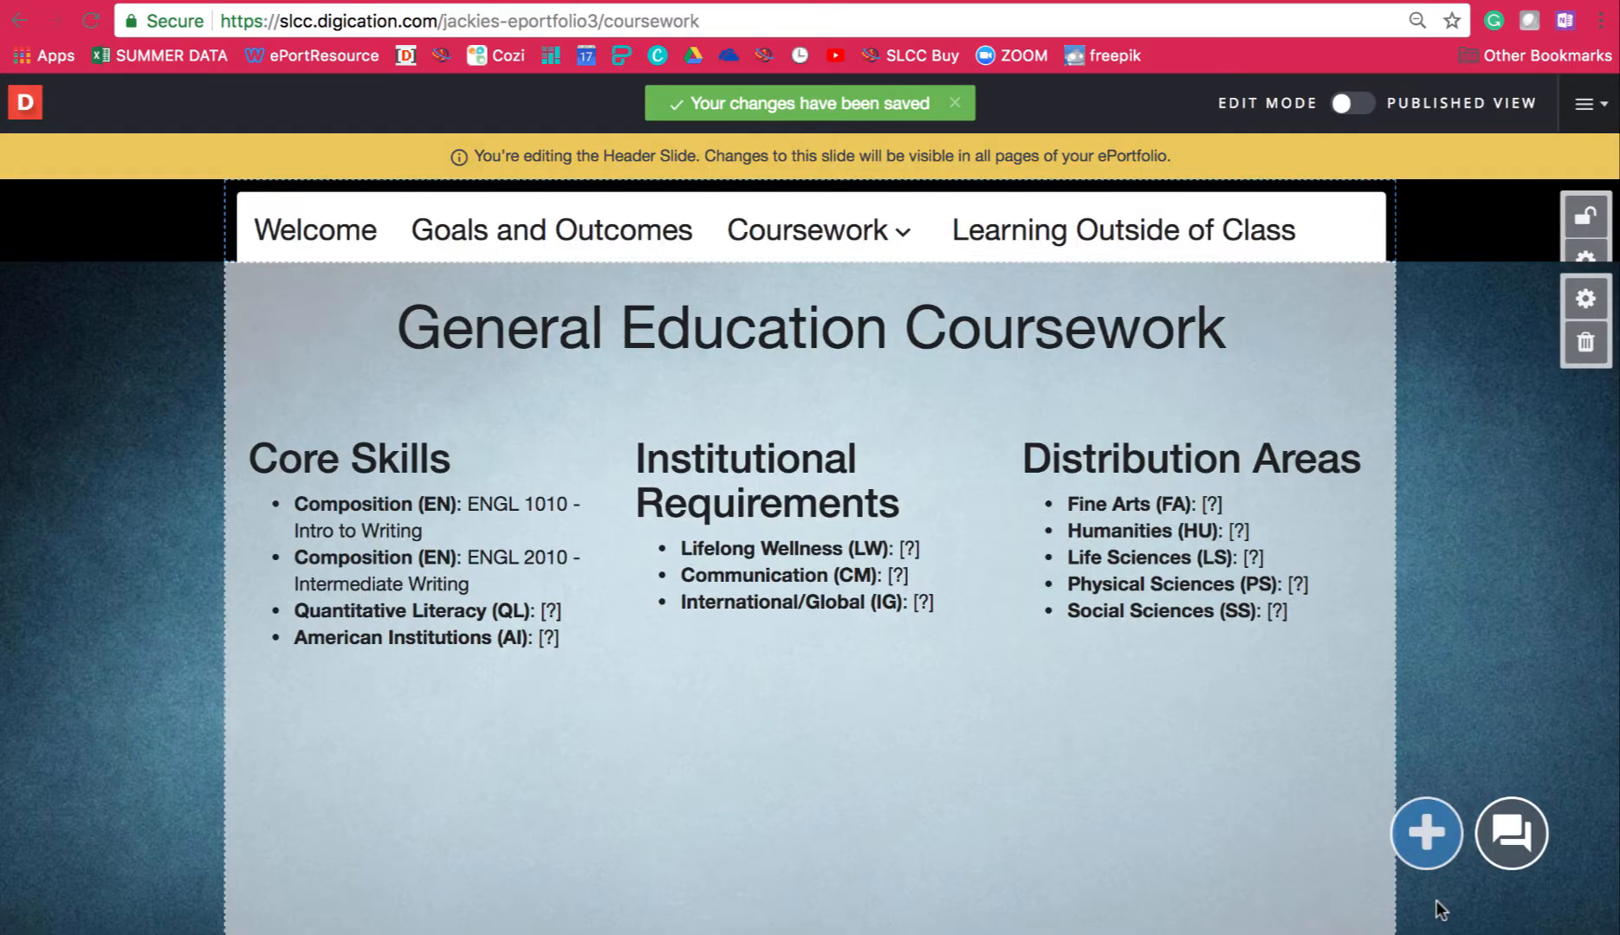
Add an unbulleted heading "Other Courses" below the American Institutions entry of the Core Skills list.
{"action": "left_click", "coordinate": [580, 640]}
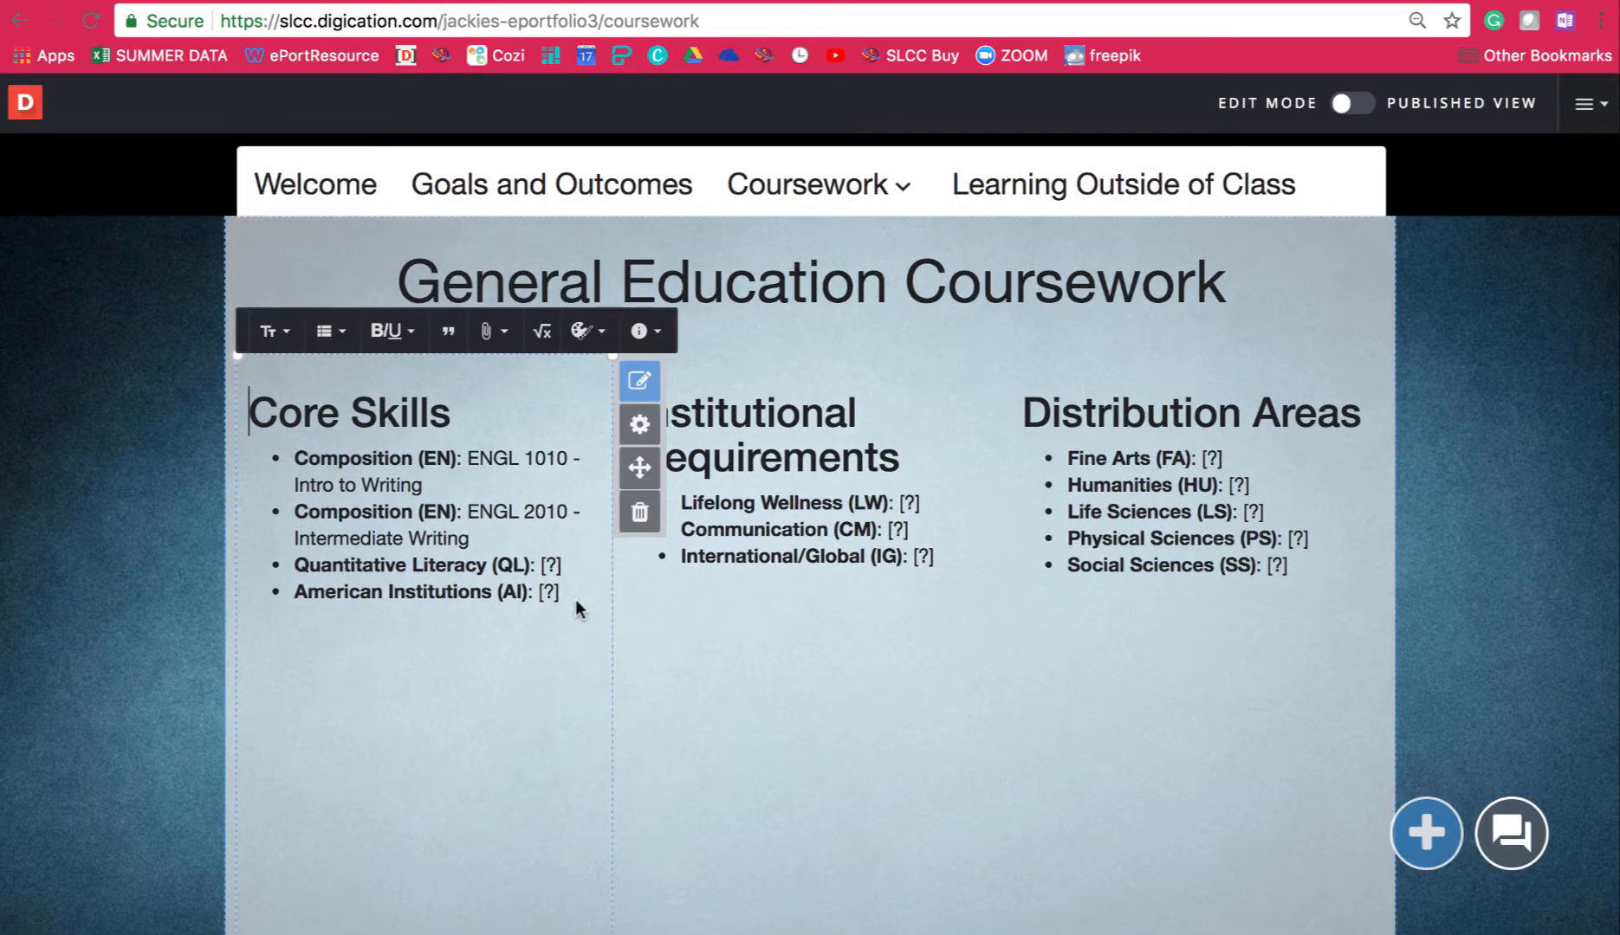
{"action": "left_click", "coordinate": [574, 591]}
{"action": "left_click", "coordinate": [342, 338]}
{"action": "left_click", "coordinate": [327, 377]}
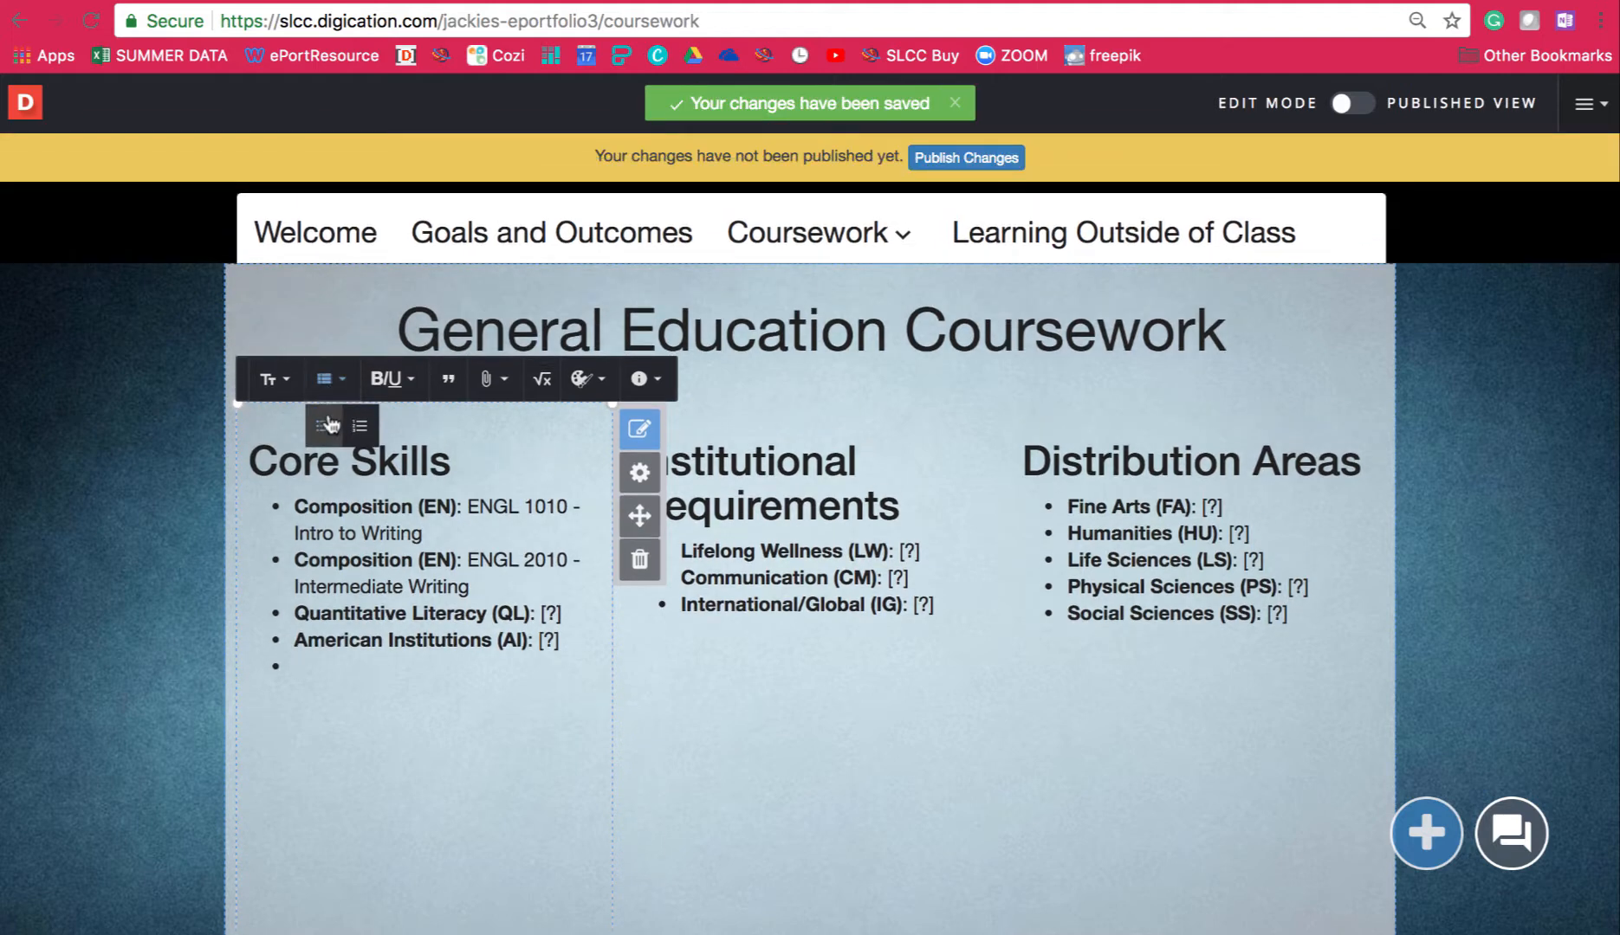
{"action": "left_click", "coordinate": [278, 383]}
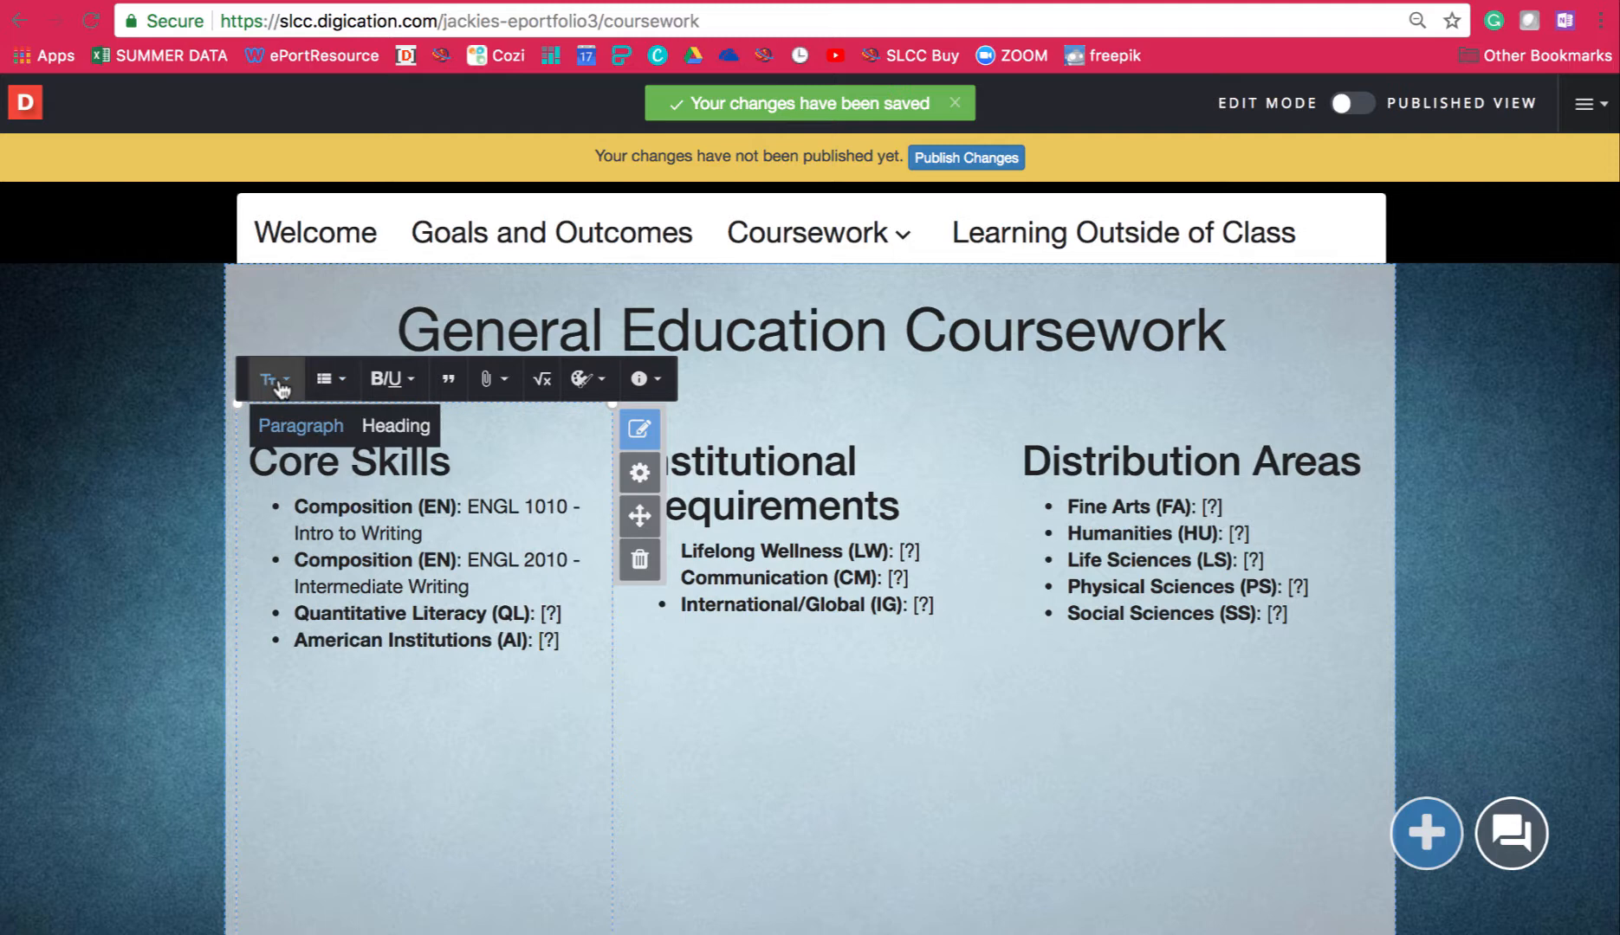
{"action": "left_click", "coordinate": [387, 427]}
{"action": "type", "text": "Other "}
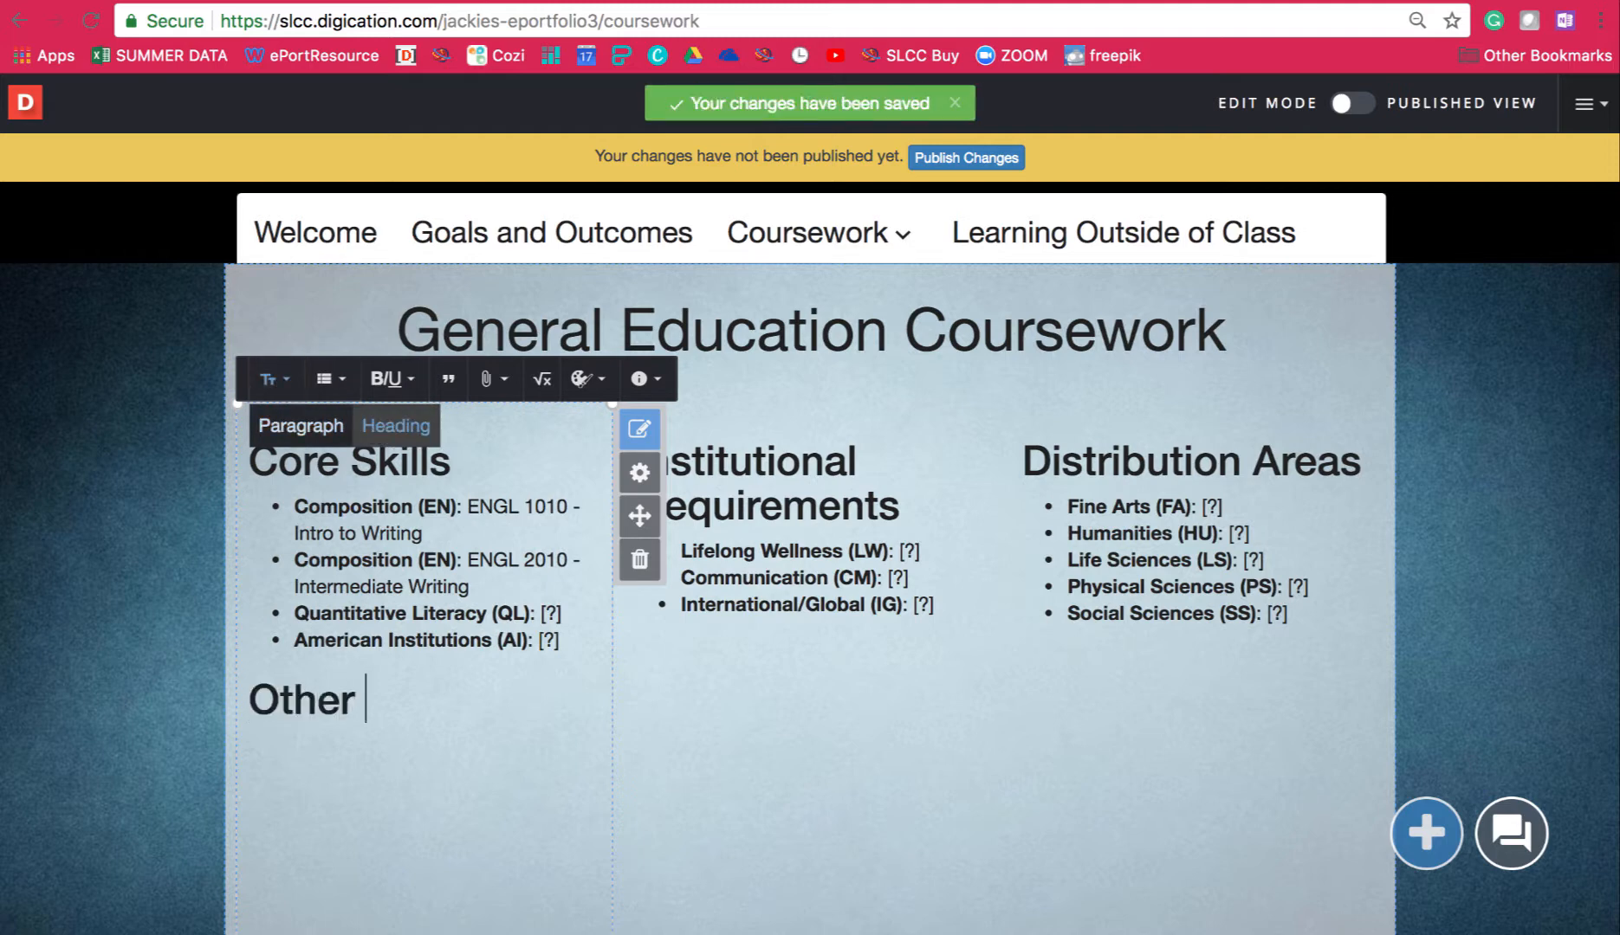
{"action": "type", "text": "Courses"}
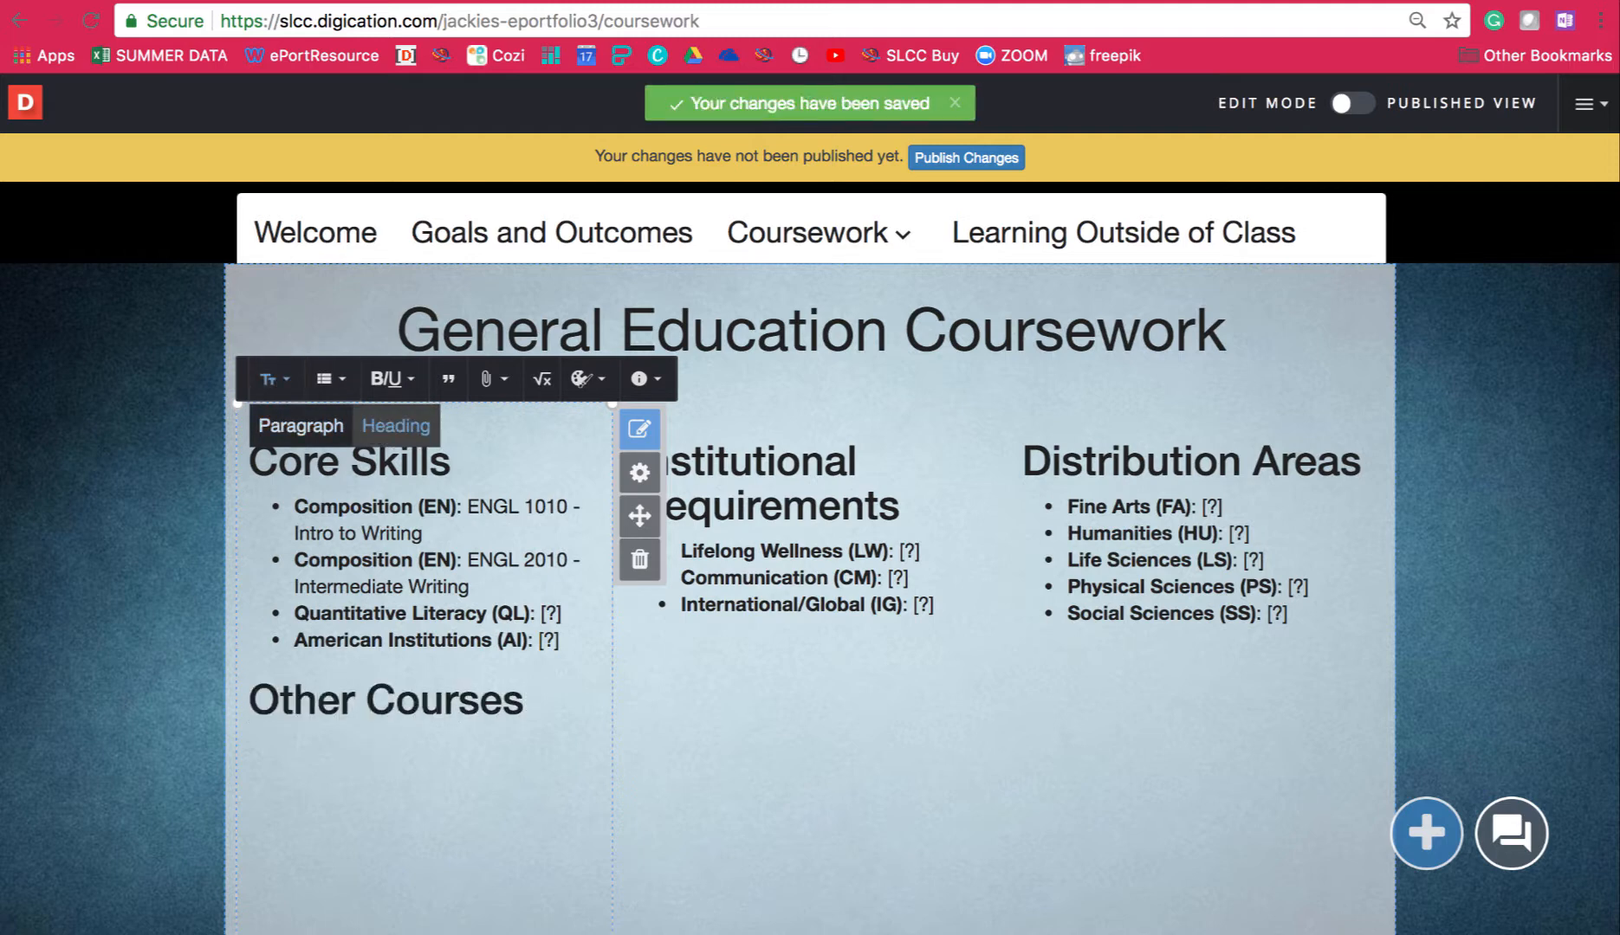
{"action": "key", "text": "Return"}
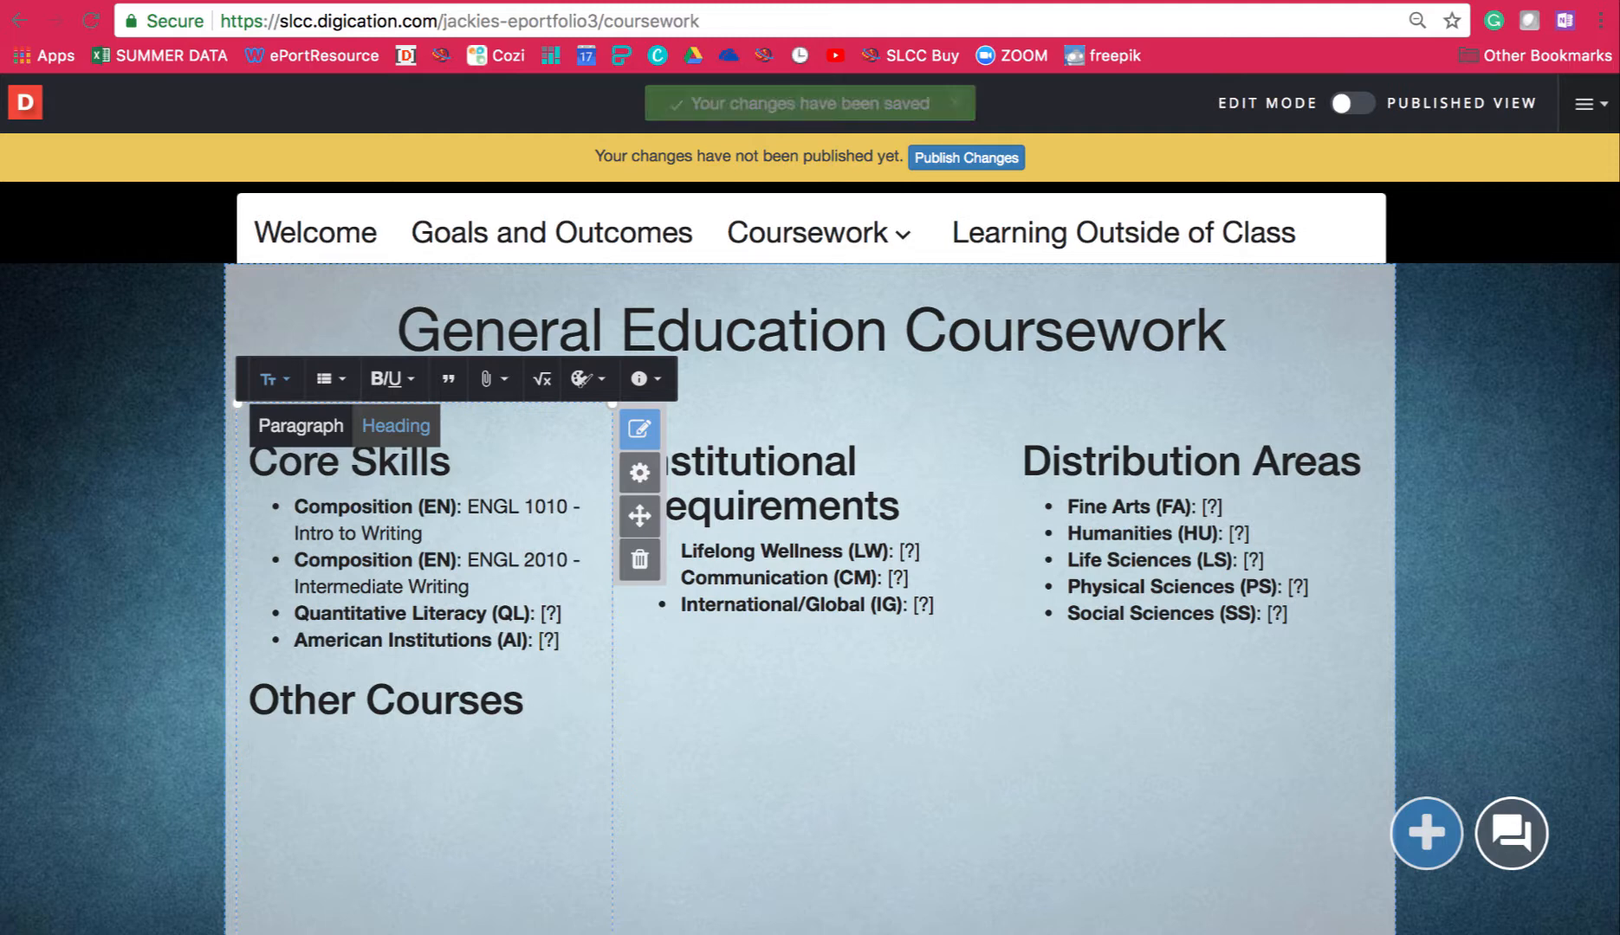
Start a bulleted list under Other Courses with the entry "Language (LN): JPN 1010 - First Semester Japanese".
{"action": "left_click", "coordinate": [326, 433]}
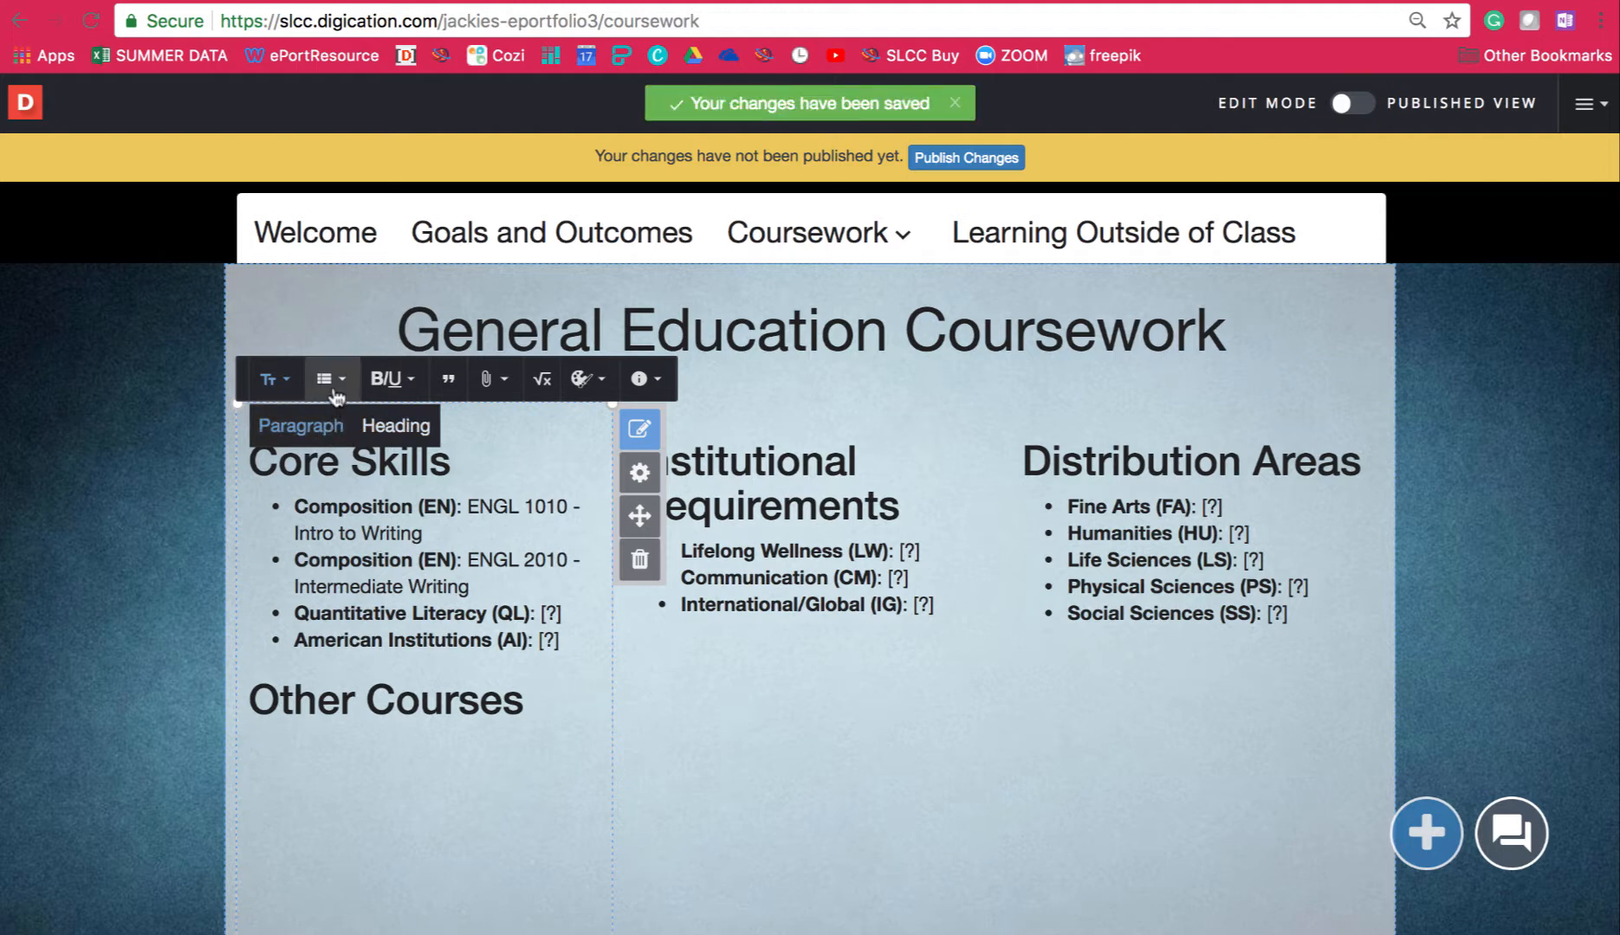
{"action": "left_click", "coordinate": [336, 385]}
{"action": "left_click", "coordinate": [326, 427]}
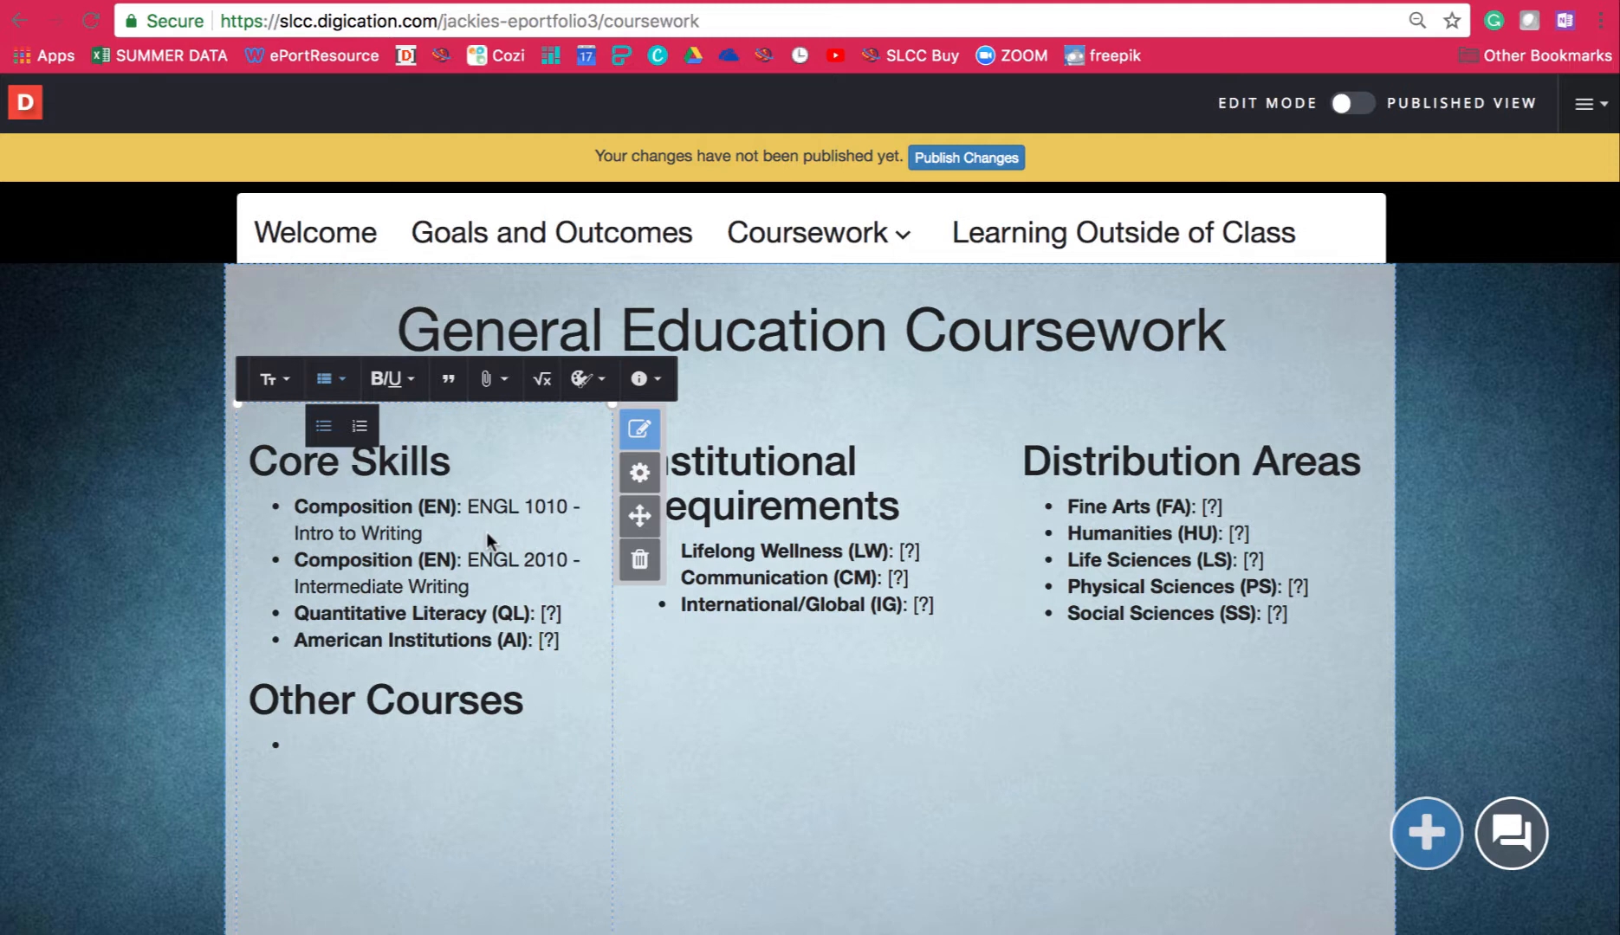
{"action": "type", "text": "Language (LN"}
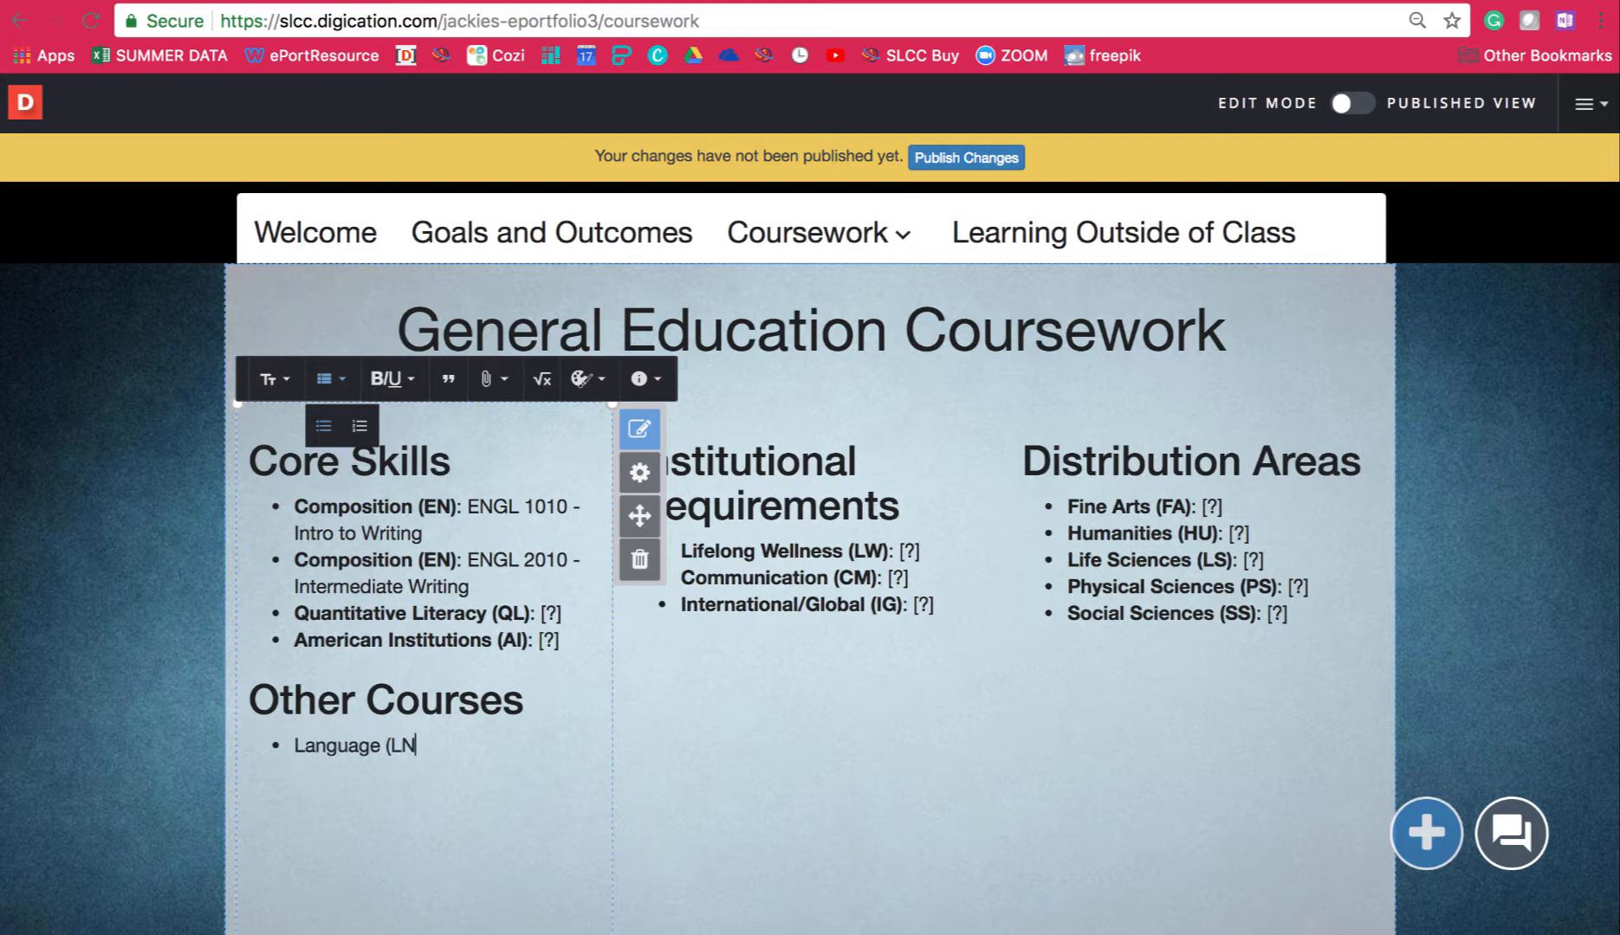
{"action": "type", "text": "): JPN 1010 - "}
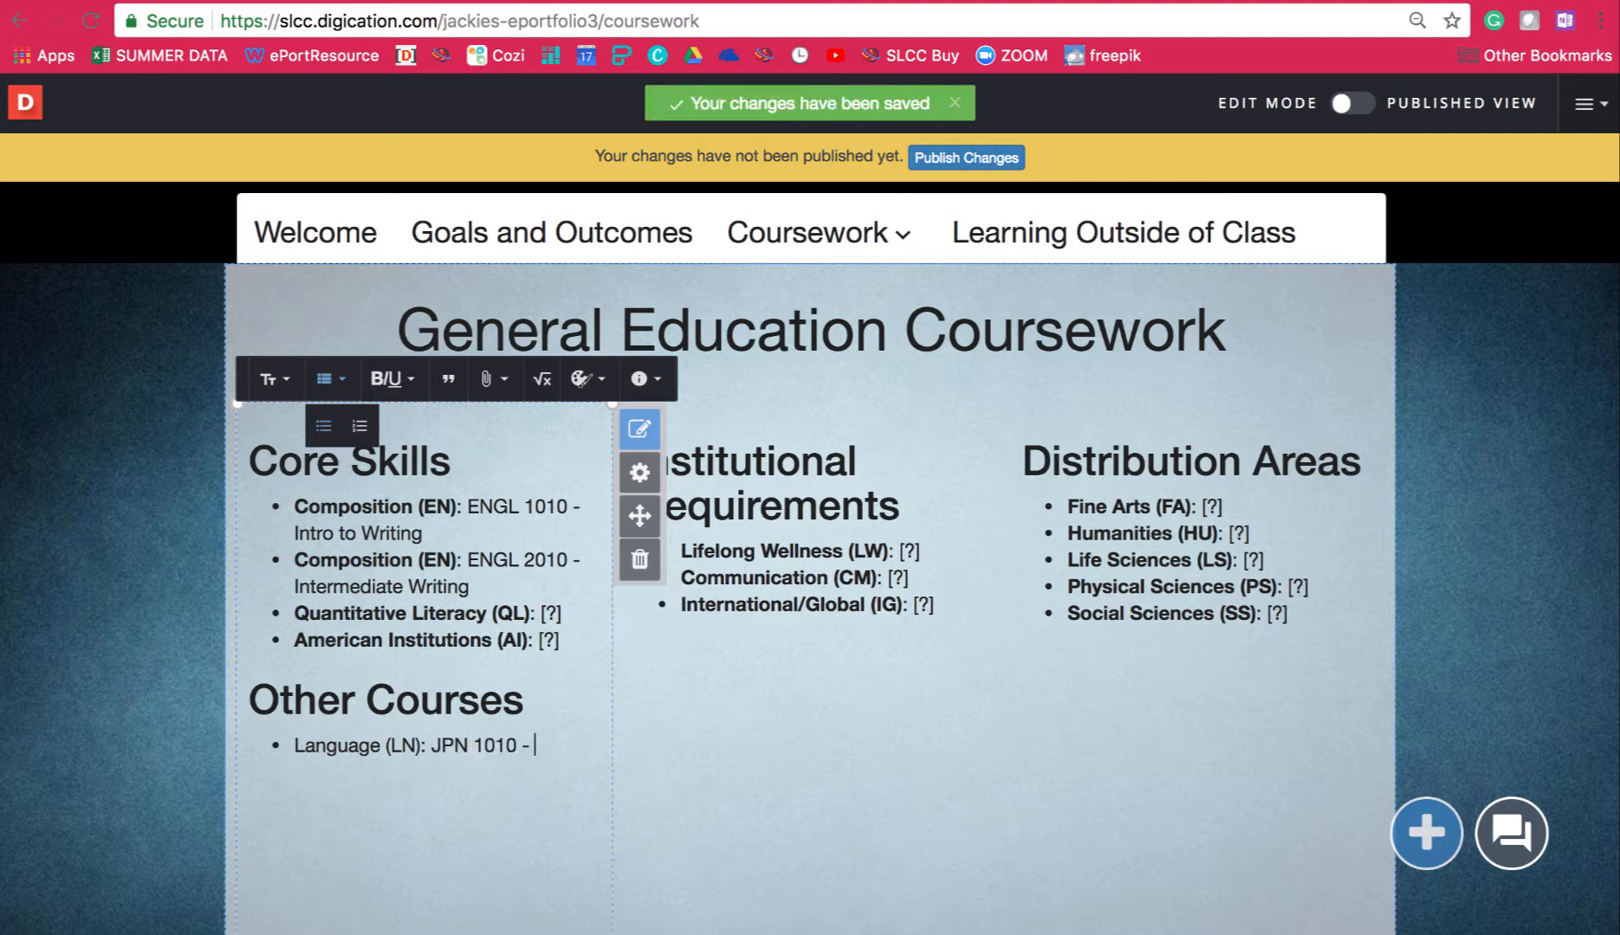
{"action": "type", "text": "First Semester"}
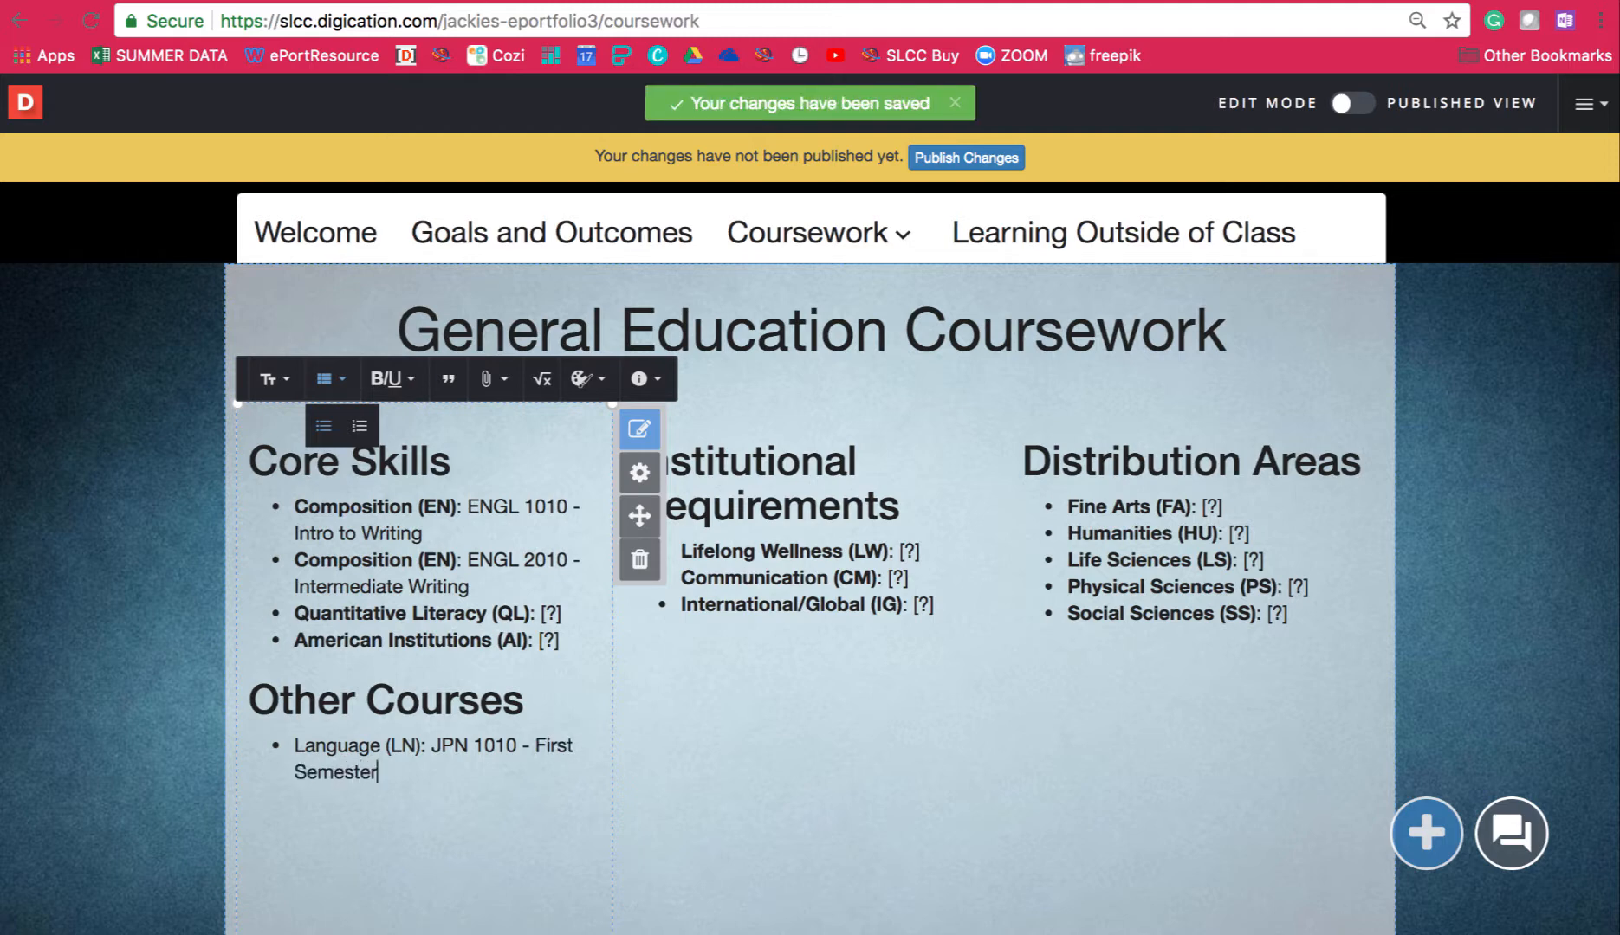
{"action": "type", "text": " Japanese"}
Add a second bullet "MA 1100 - Medical Terminology" to the Other Courses list.
{"action": "key", "text": "Return"}
{"action": "type", "text": "M"}
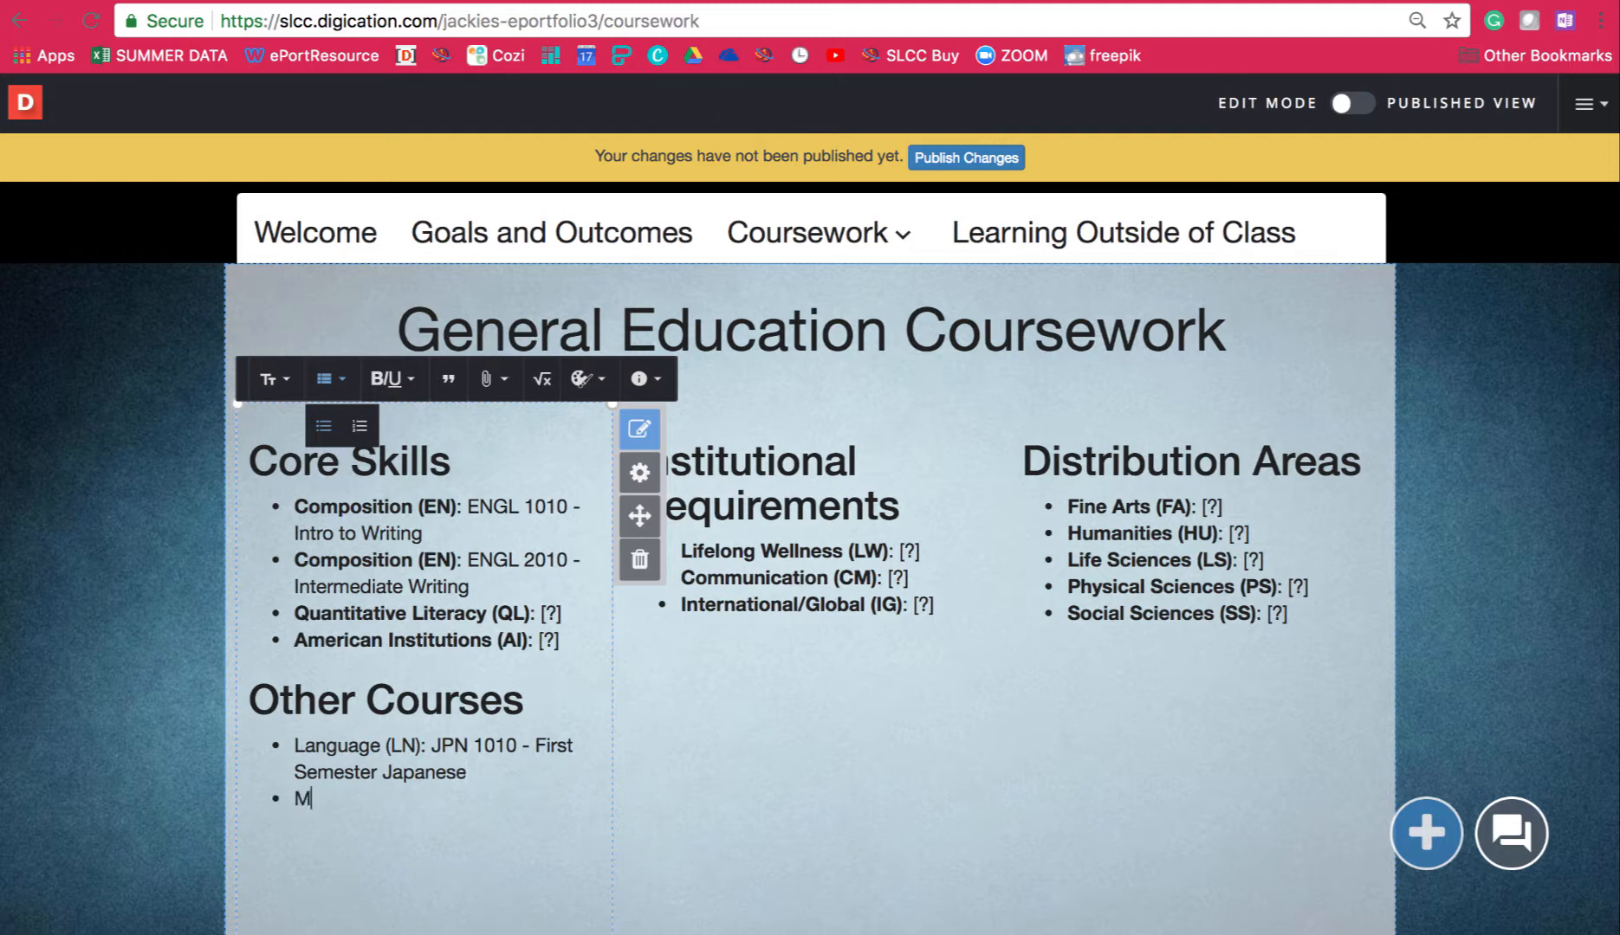
{"action": "type", "text": "A 11"}
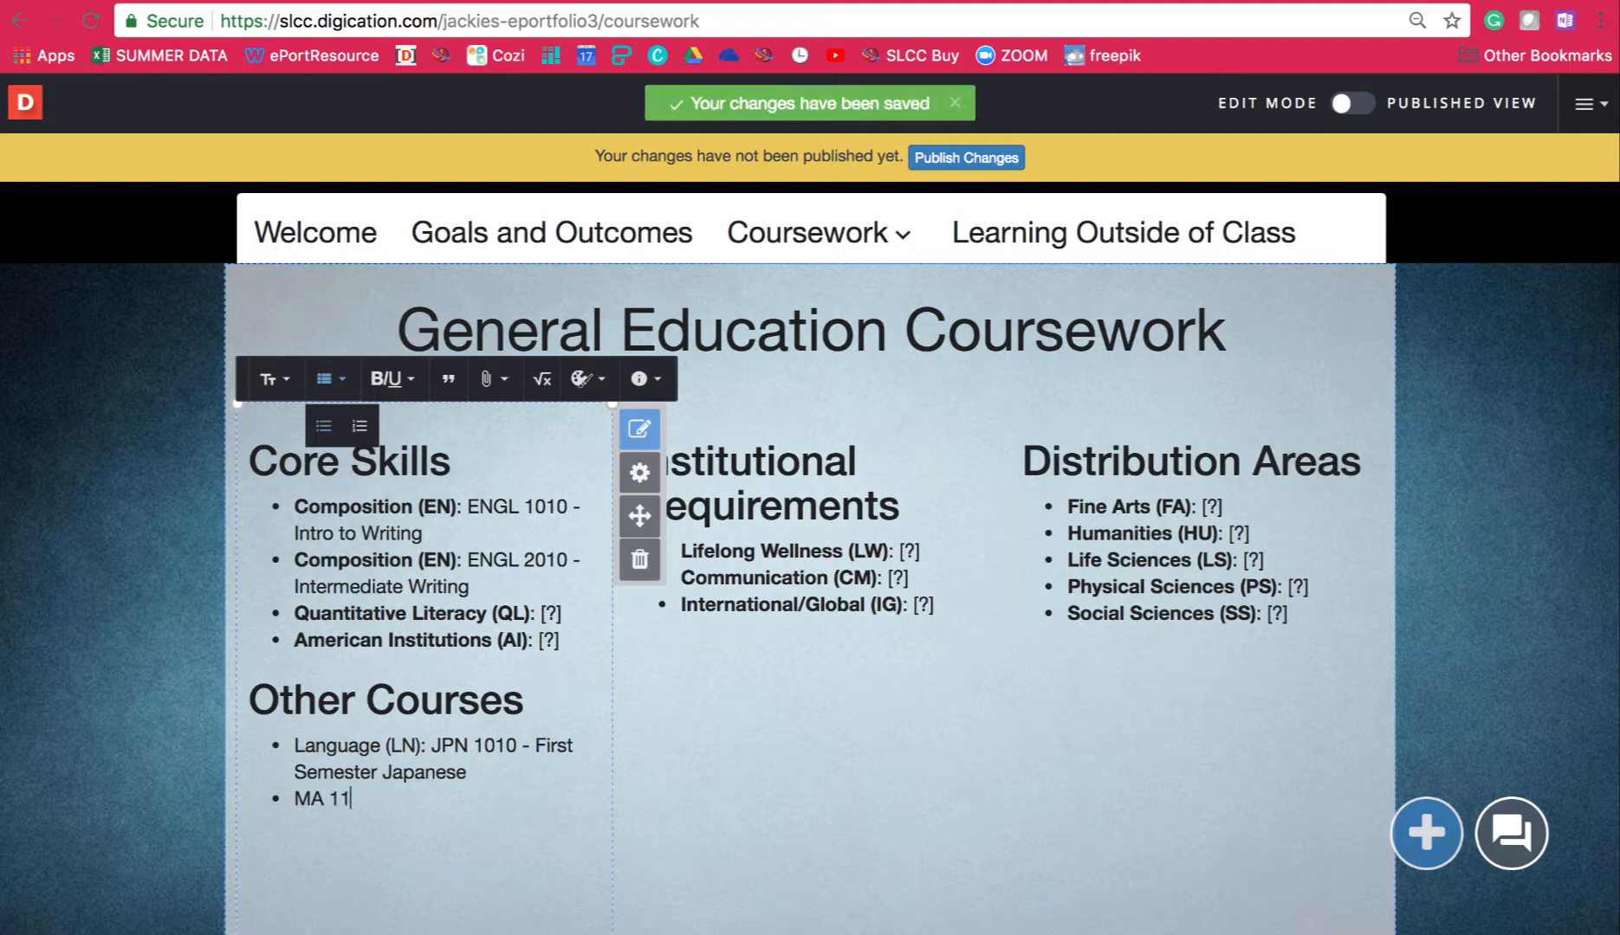
{"action": "type", "text": "00 - Medical Termi"}
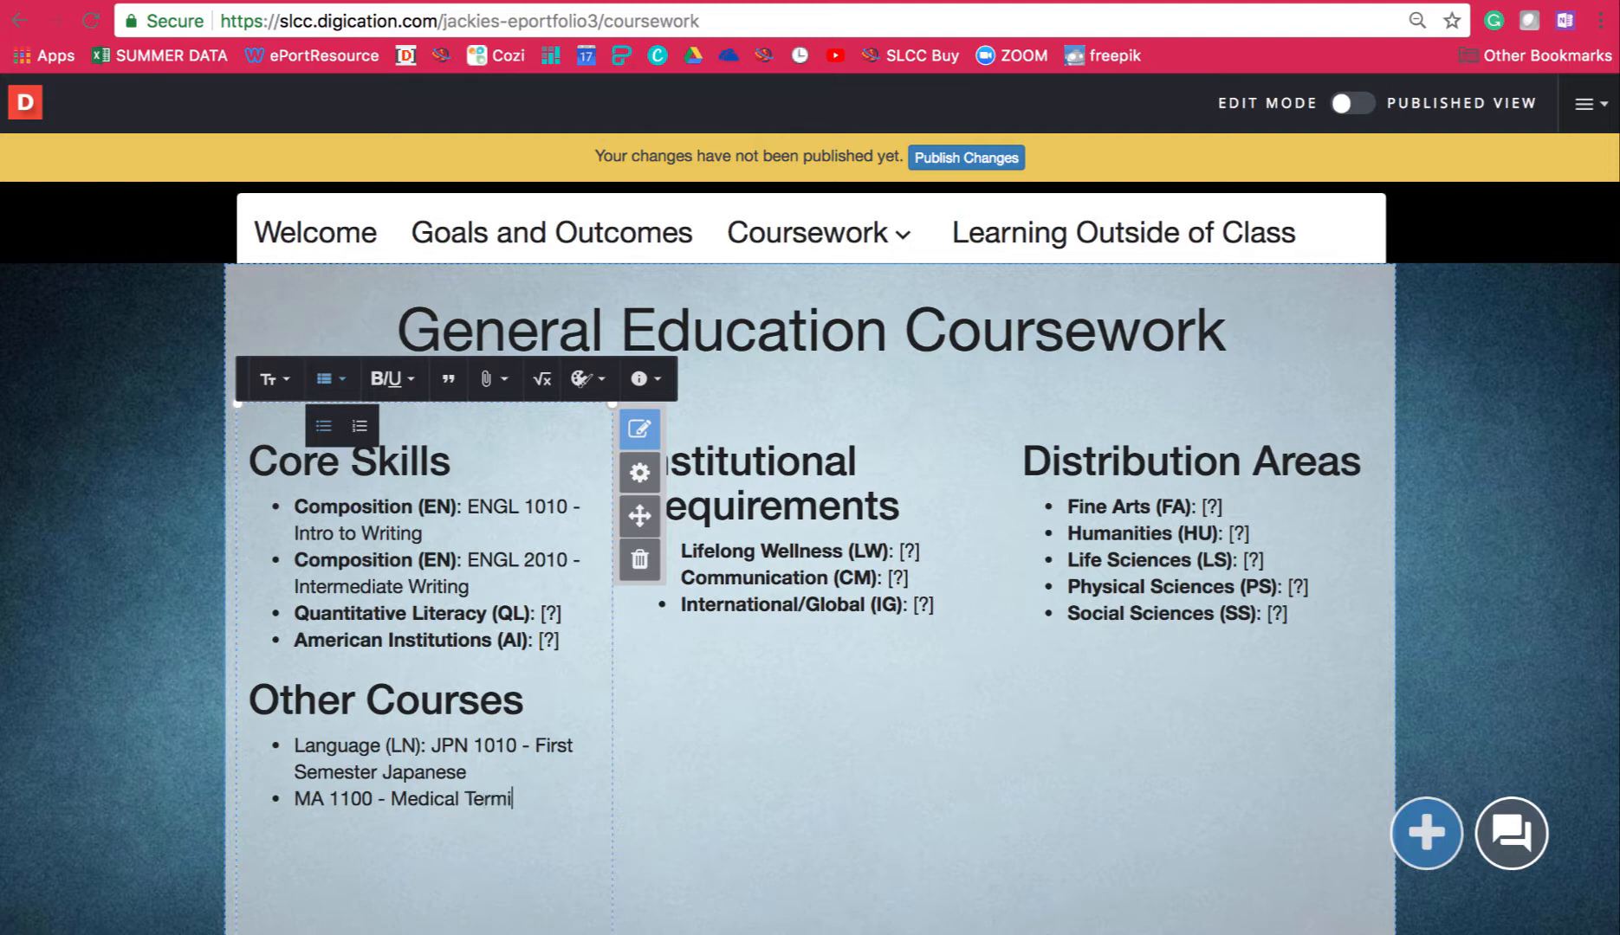
{"action": "type", "text": "nology"}
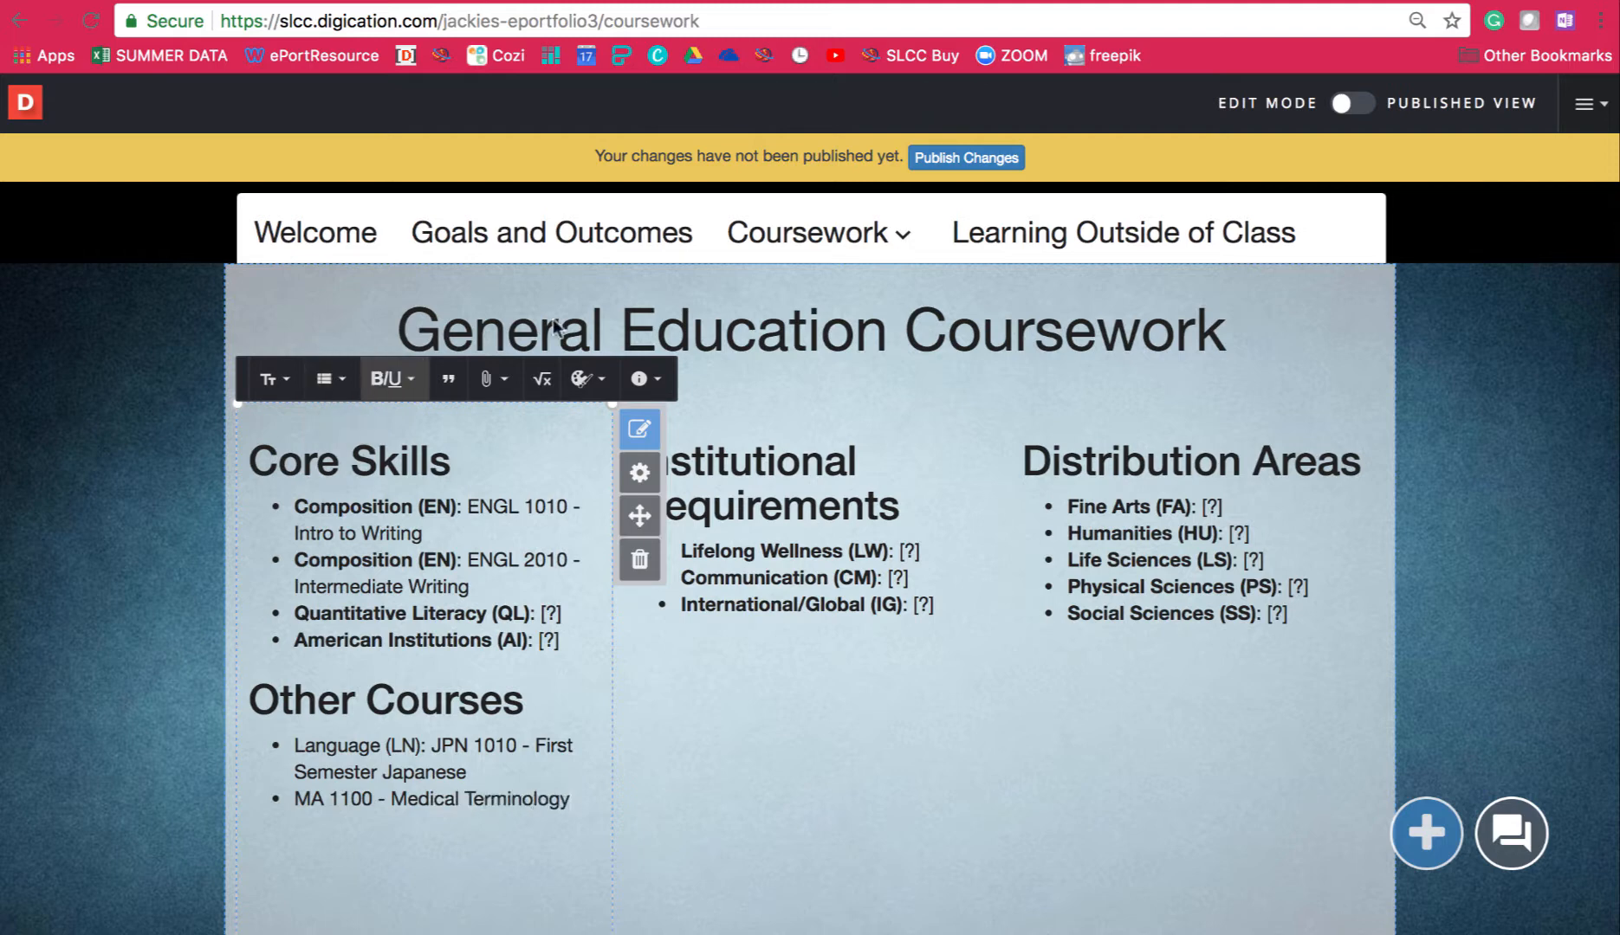
Copy the link address of the Language page listed under Coursework in the site navigation.
{"action": "mouse_move", "coordinate": [869, 249]}
{"action": "scroll", "coordinate": [827, 676], "scroll_direction": "down", "scroll_amount": 5}
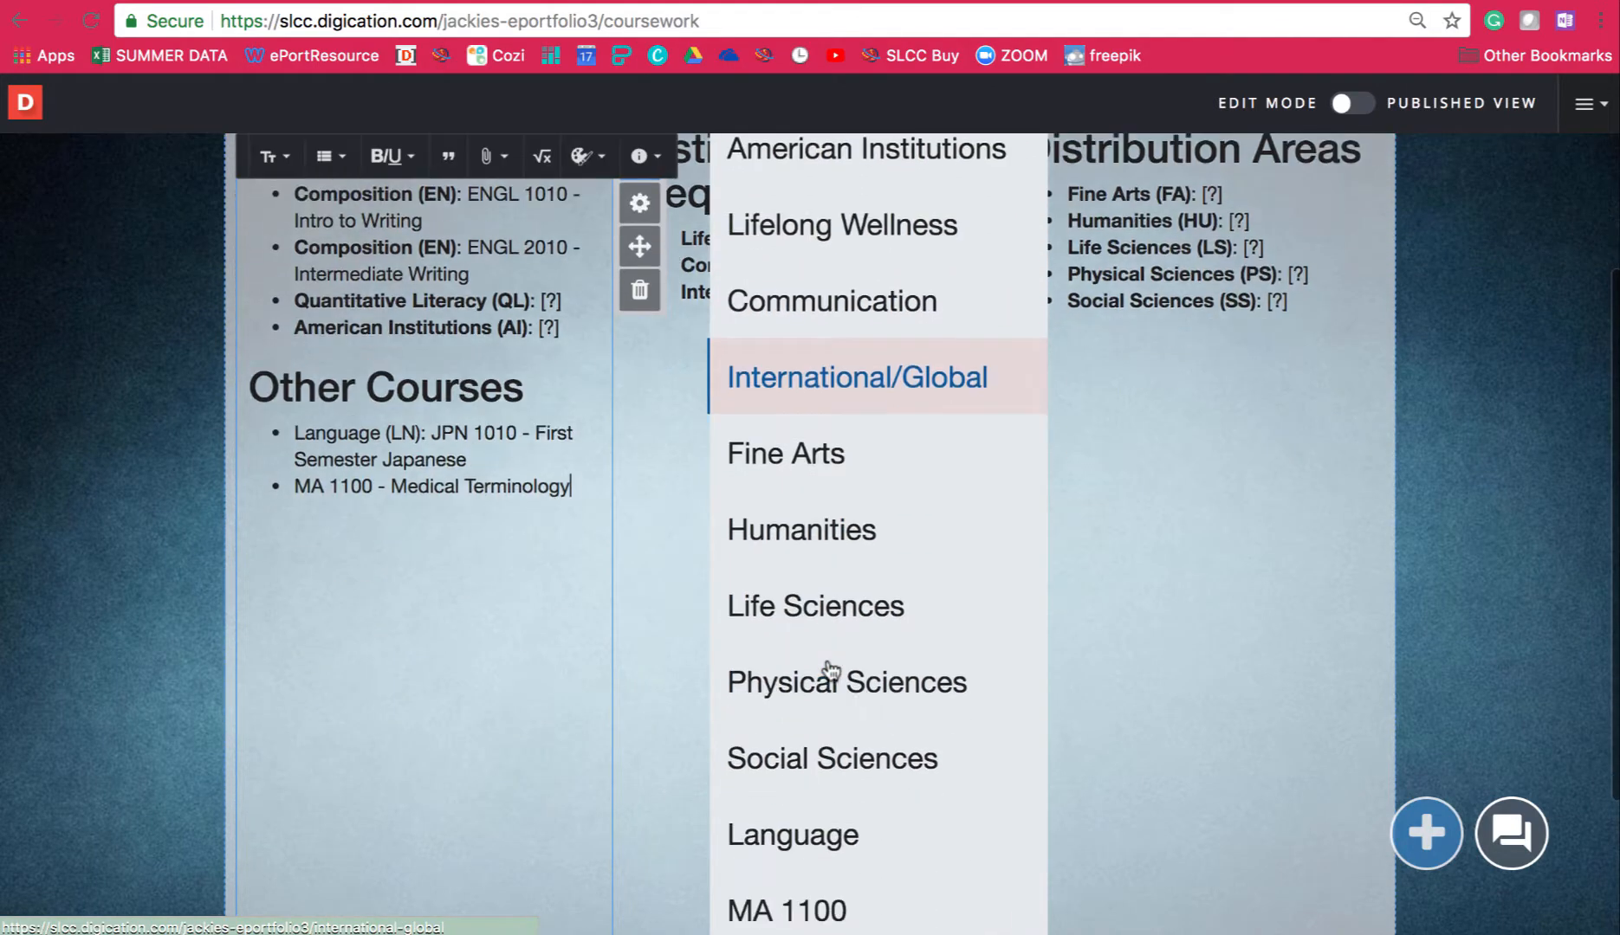
{"action": "scroll", "coordinate": [829, 669], "scroll_direction": "down", "scroll_amount": 2}
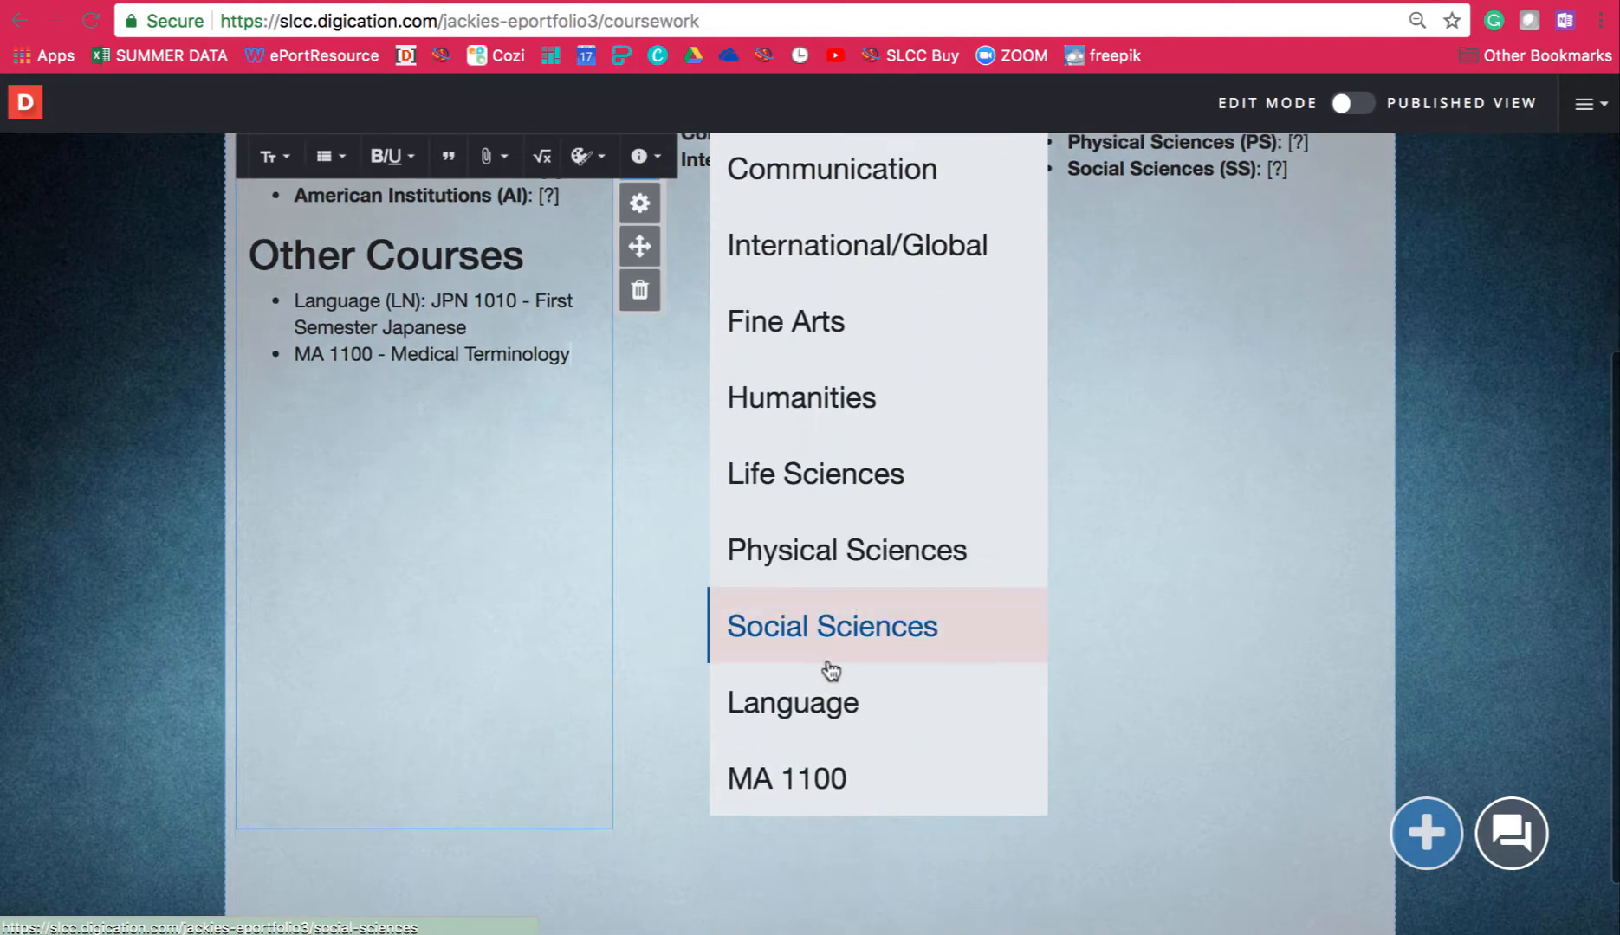
{"action": "right_click", "coordinate": [896, 703]}
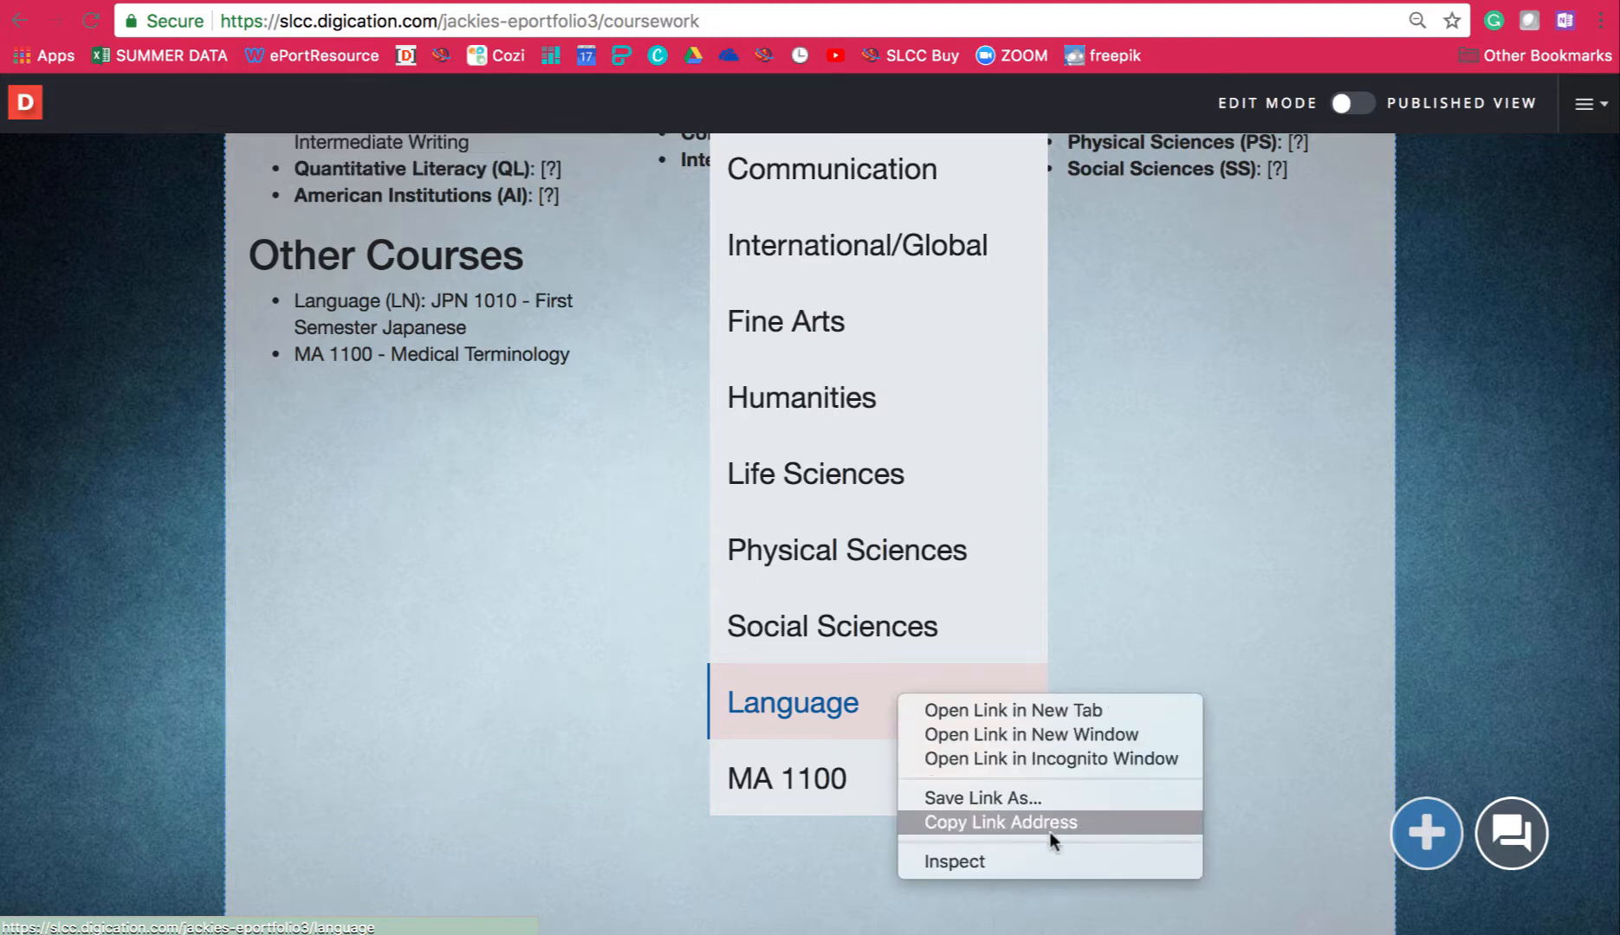
{"action": "left_click", "coordinate": [1071, 827]}
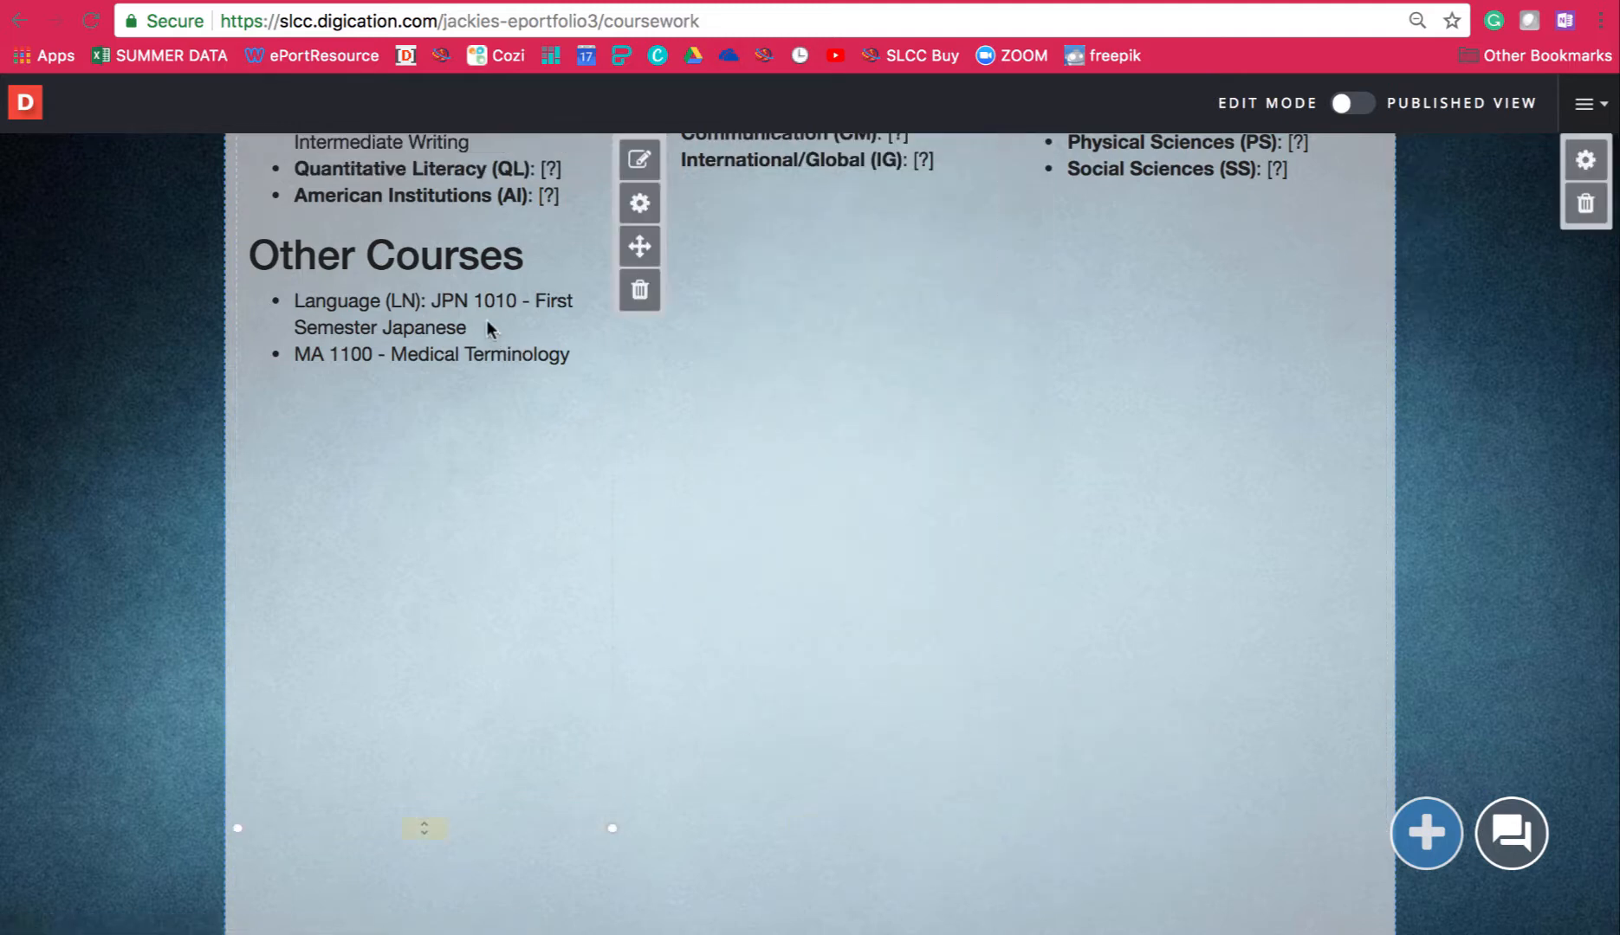
Hyperlink the whole "Language (LN): JPN 1010 - First Semester Japanese" entry to the copied Language page address.
{"action": "left_click", "coordinate": [486, 321]}
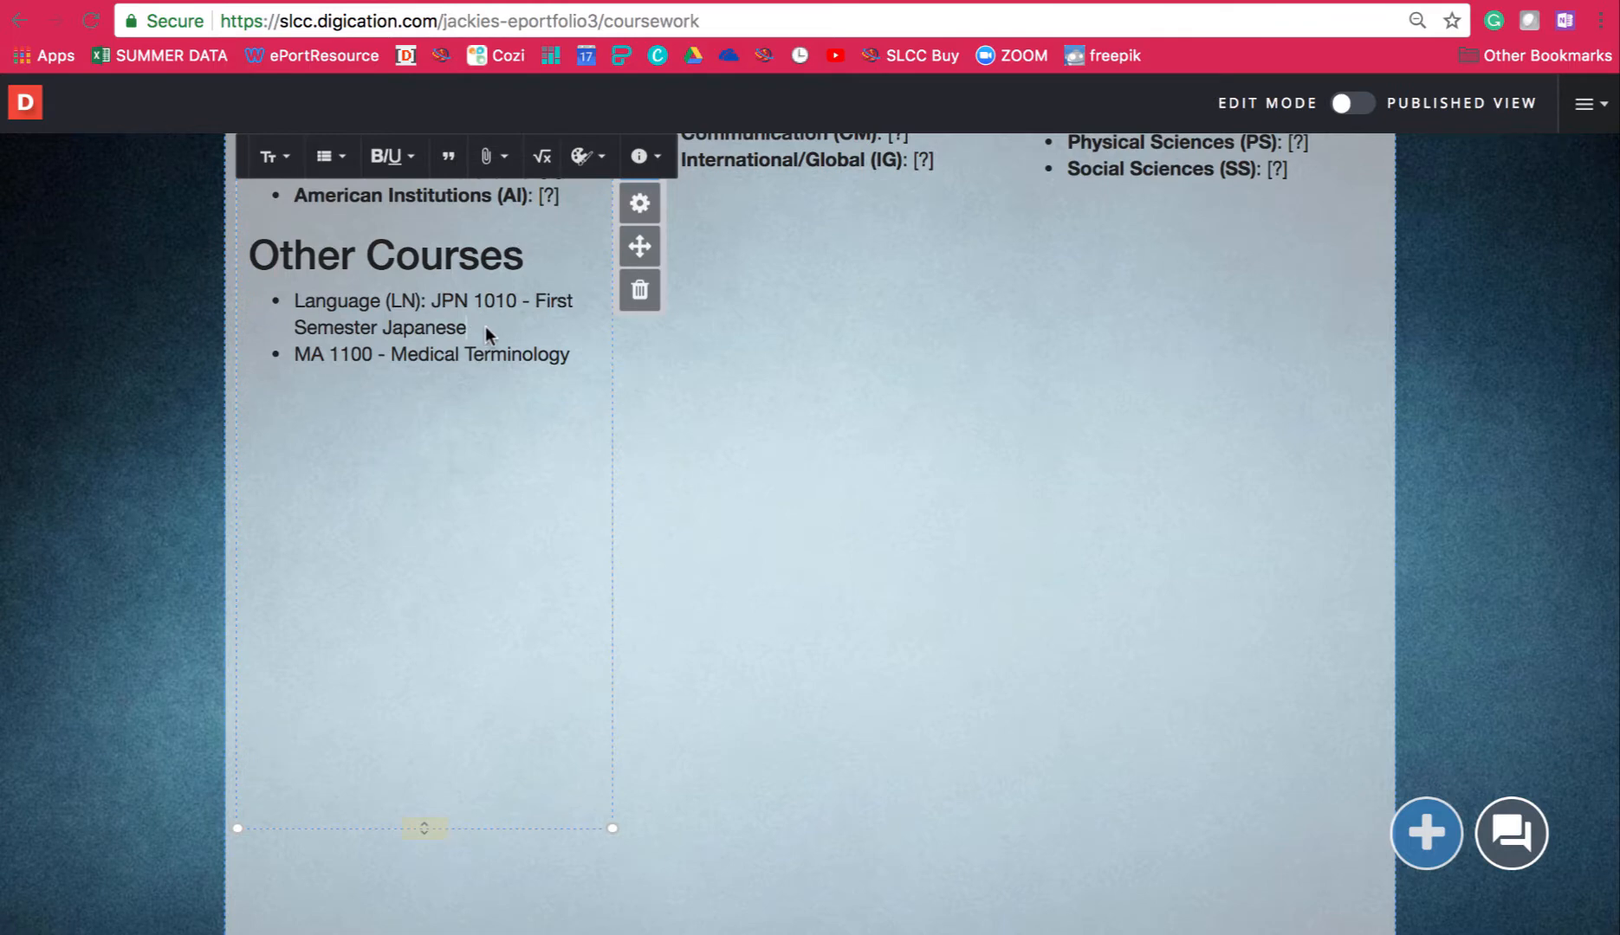
{"action": "left_click_drag", "start_coordinate": [485, 326], "coordinate": [286, 304]}
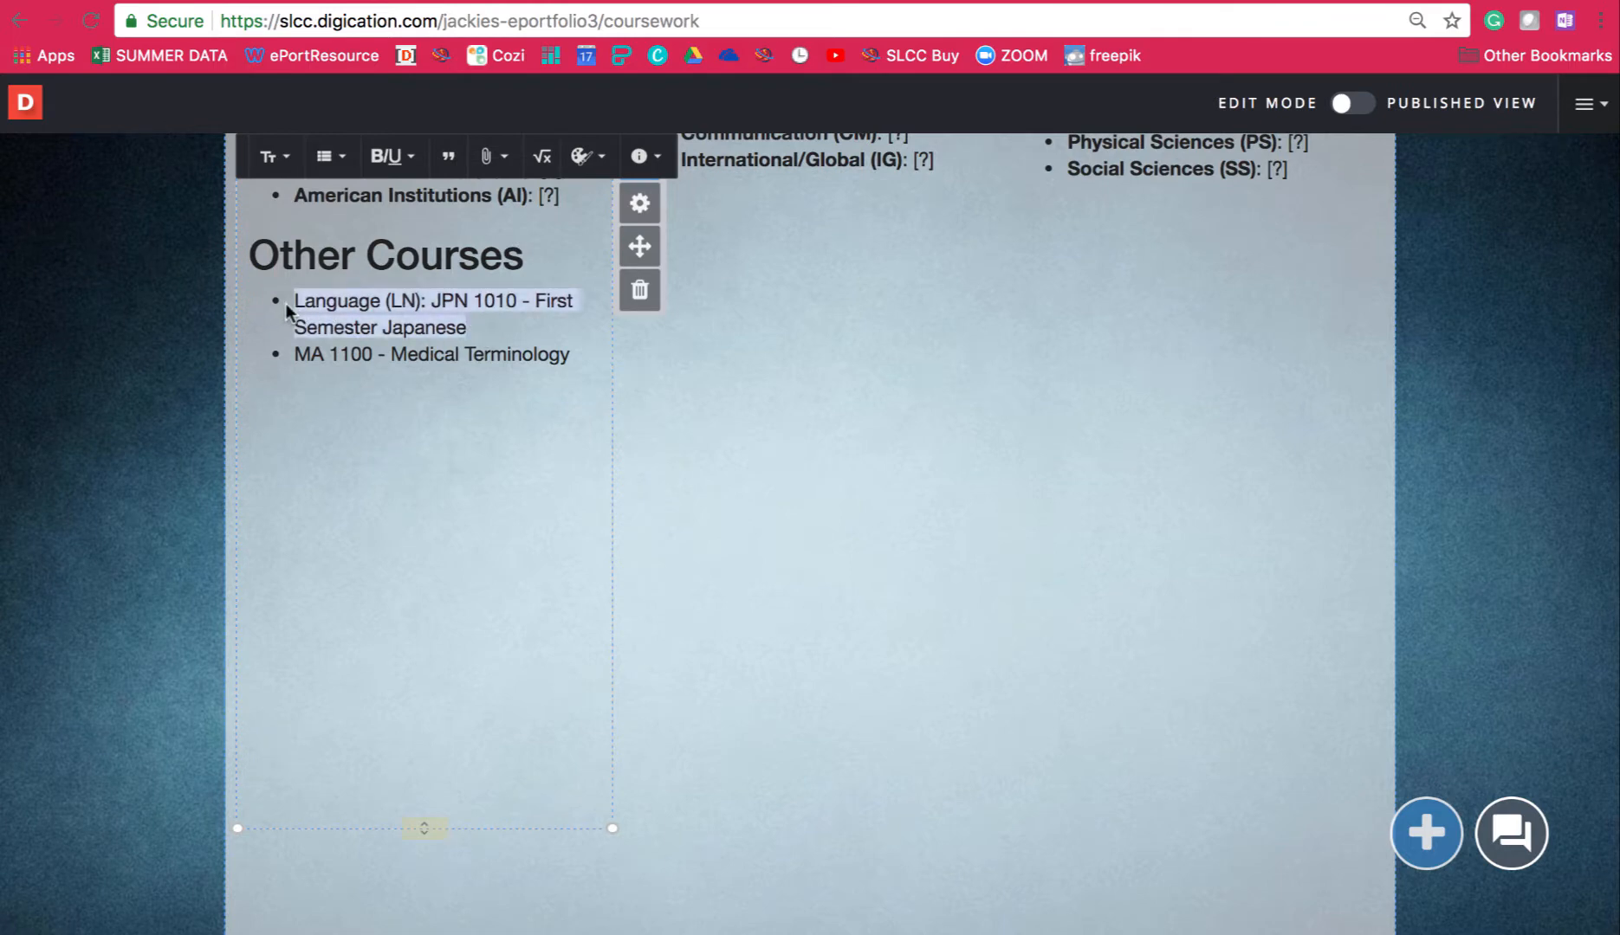
{"action": "left_click", "coordinate": [493, 163]}
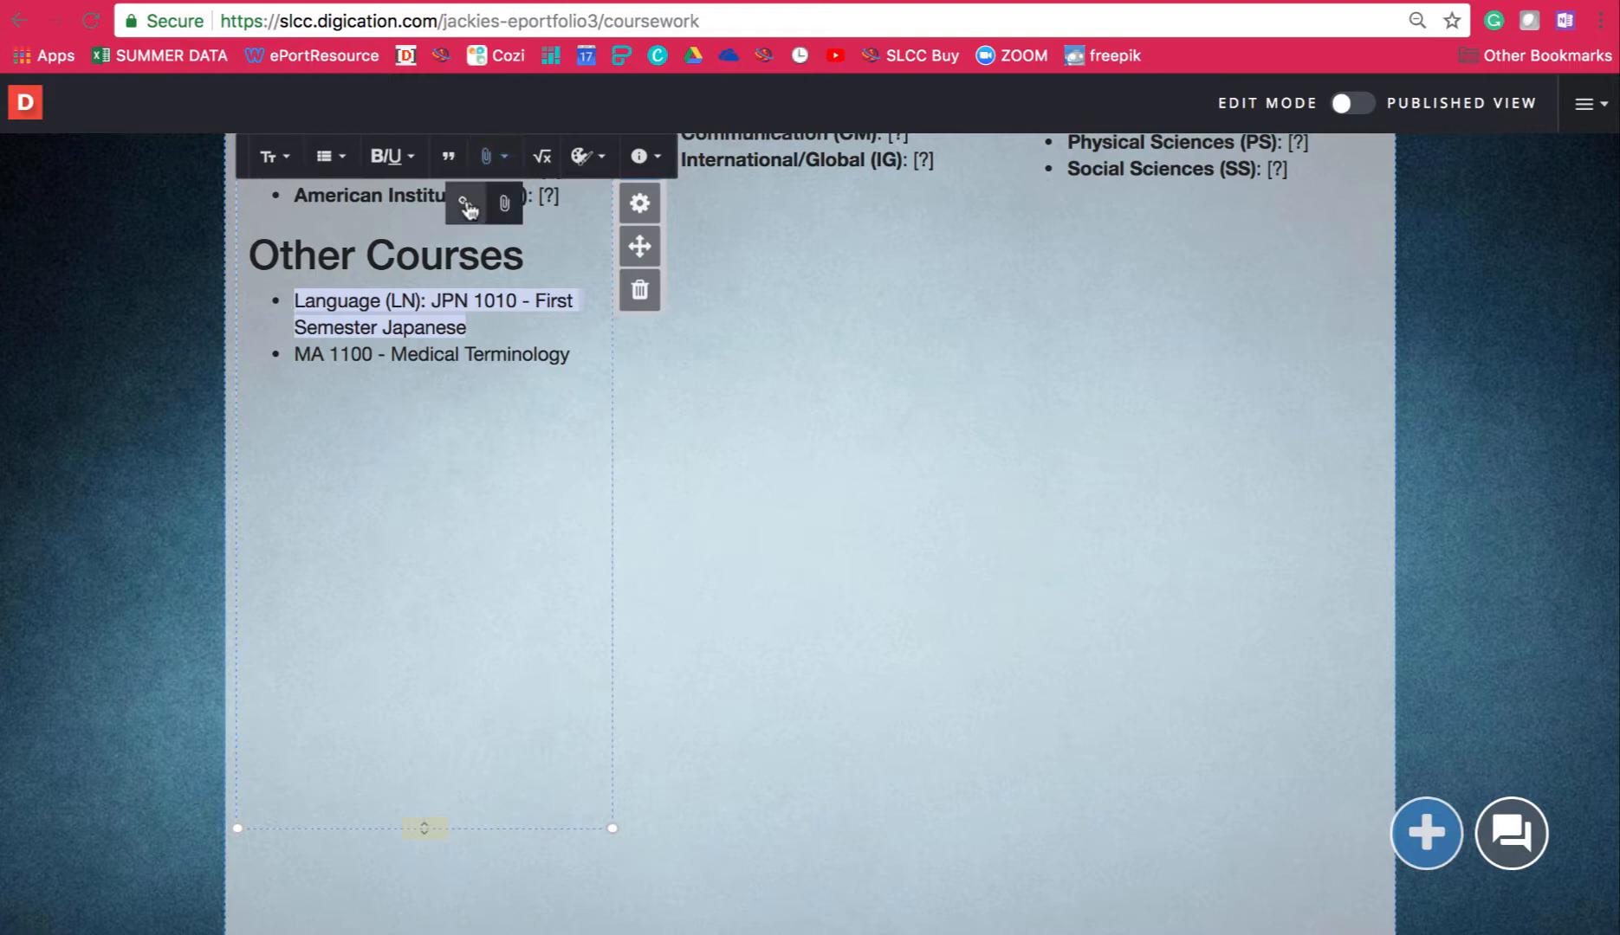
{"action": "left_click", "coordinate": [466, 208]}
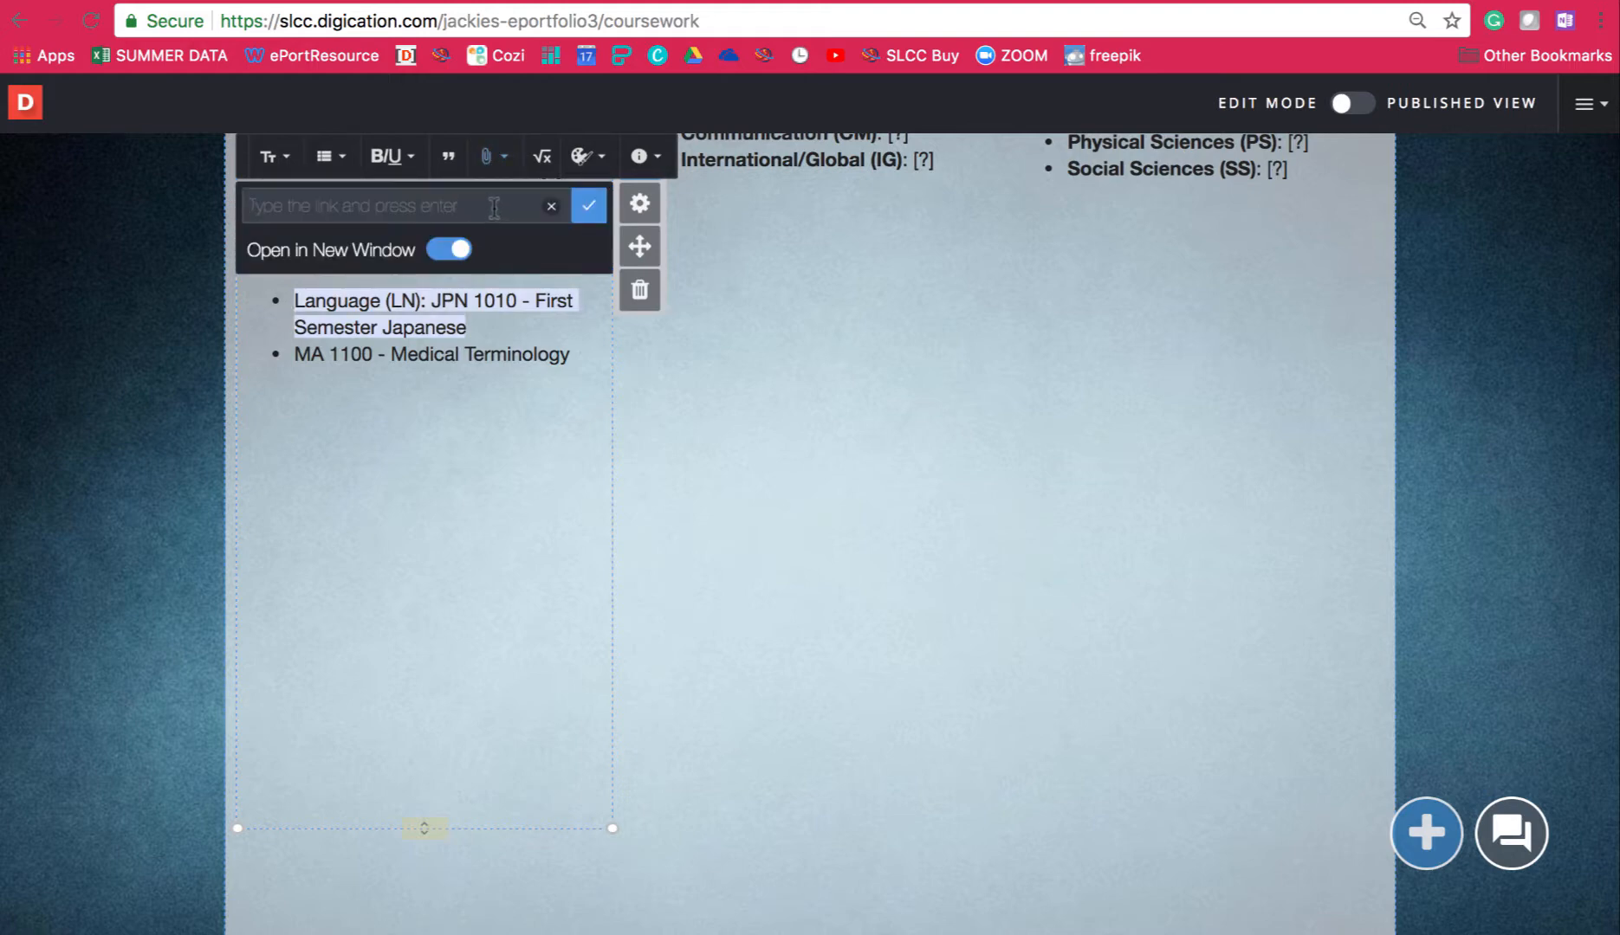
{"action": "right_click", "coordinate": [493, 208]}
{"action": "left_click", "coordinate": [578, 328]}
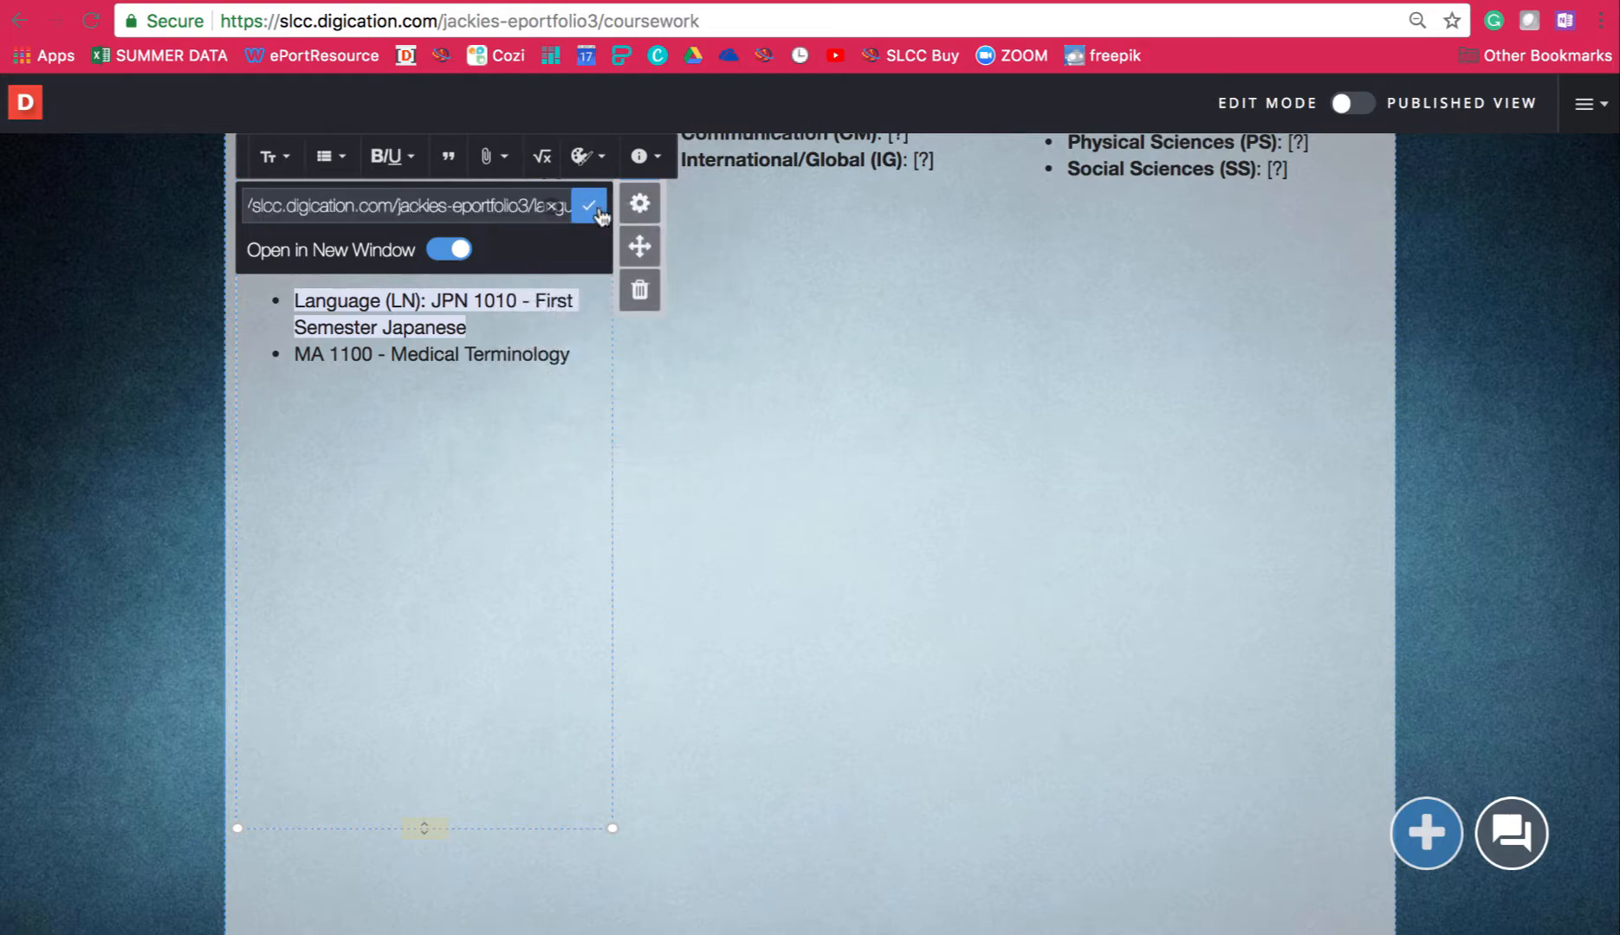
{"action": "left_click", "coordinate": [590, 207]}
Copy the link address of the MA 1100 page listed under Coursework in the site navigation.
{"action": "scroll", "coordinate": [741, 431], "scroll_direction": "up", "scroll_amount": 4}
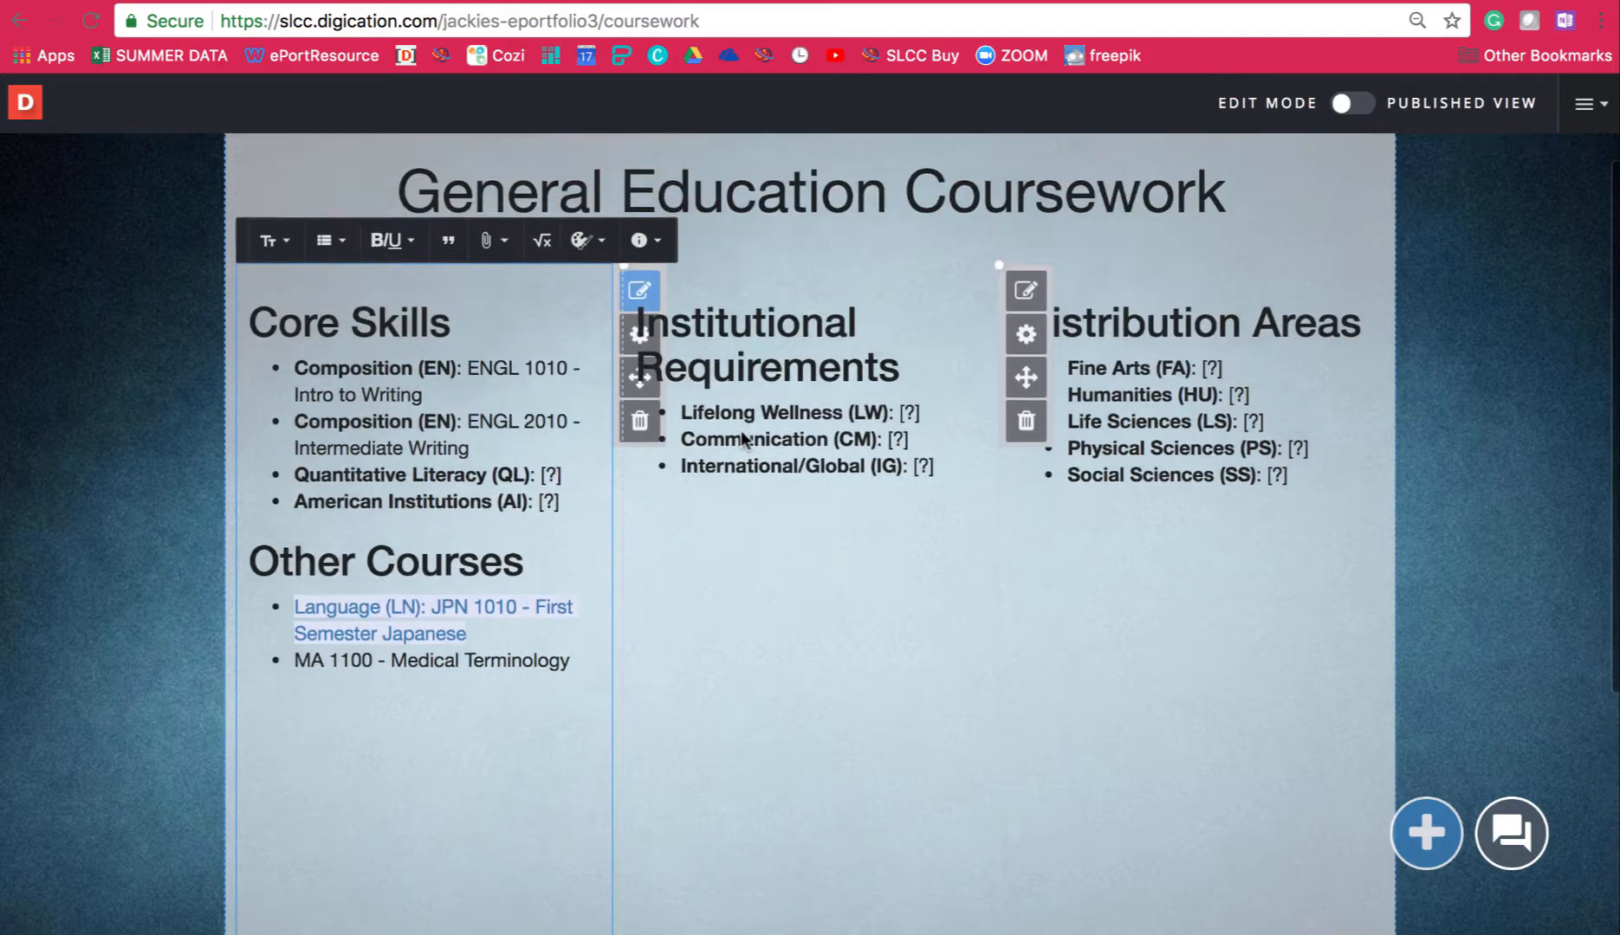
{"action": "scroll", "coordinate": [740, 433], "scroll_direction": "up", "scroll_amount": 2}
{"action": "mouse_move", "coordinate": [807, 201]}
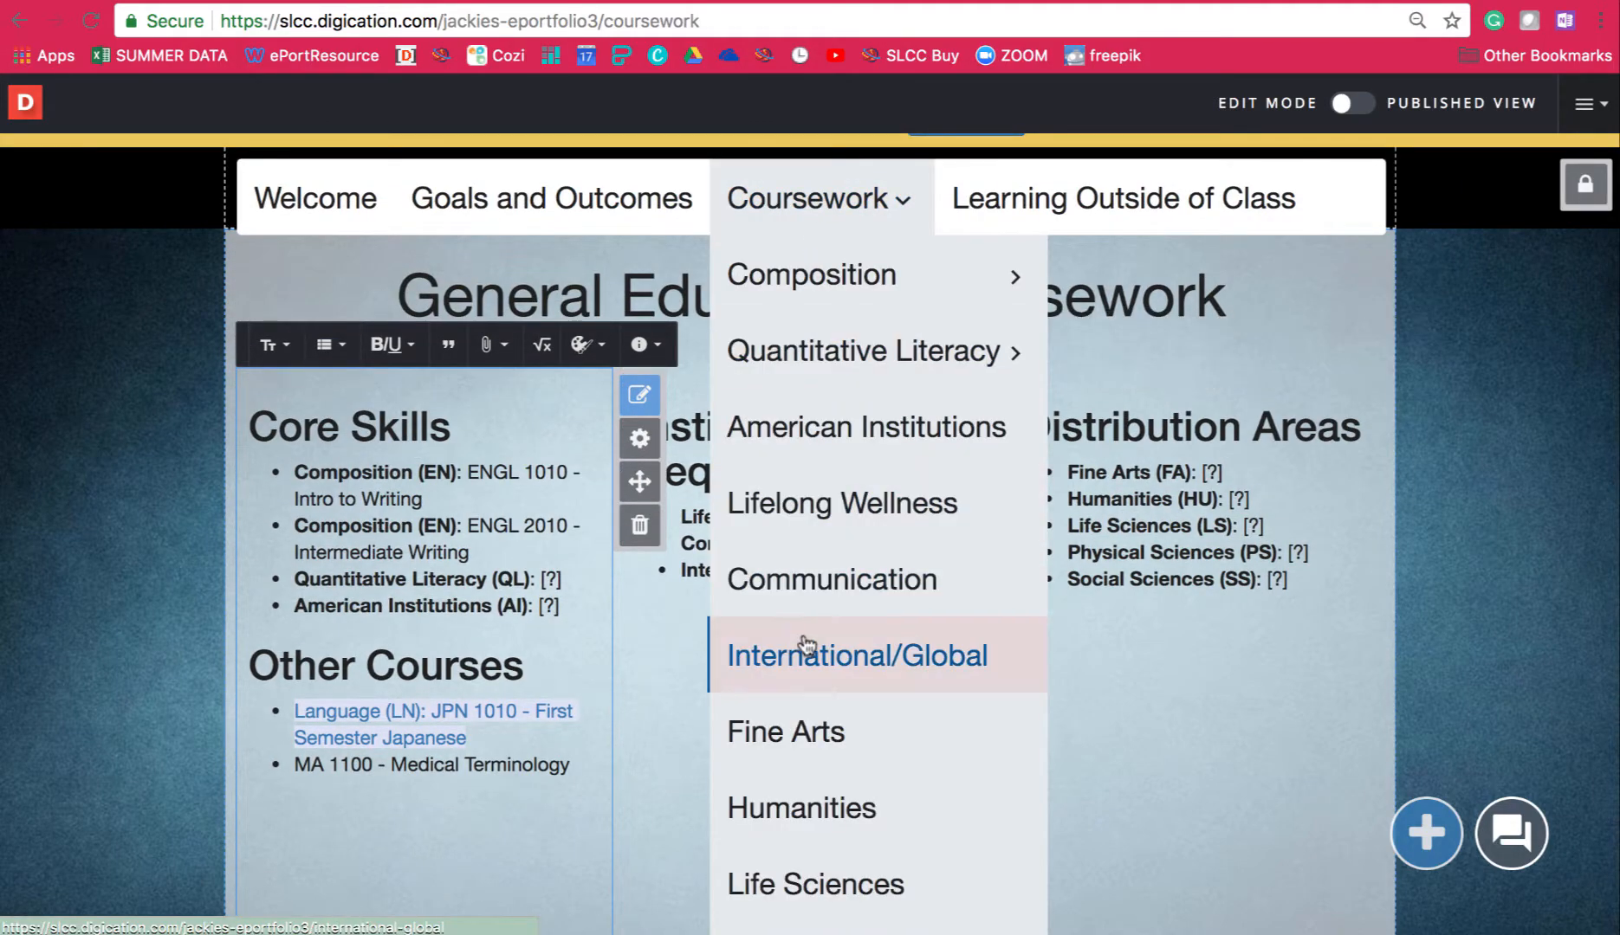
{"action": "scroll", "coordinate": [805, 648], "scroll_direction": "down", "scroll_amount": 5}
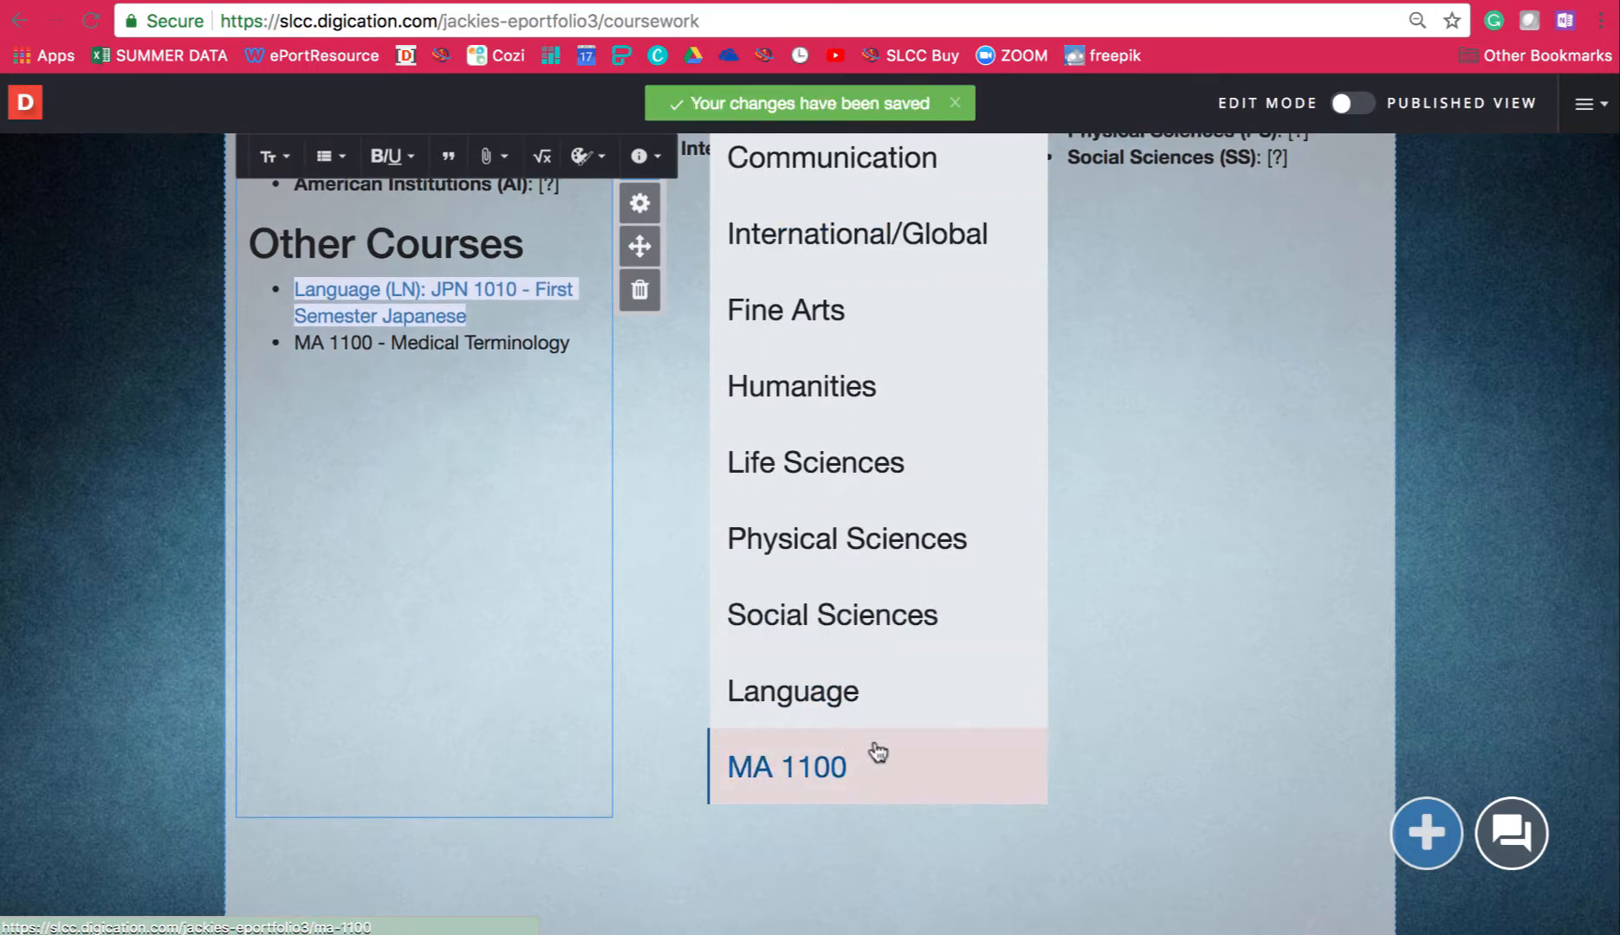
{"action": "right_click", "coordinate": [875, 743]}
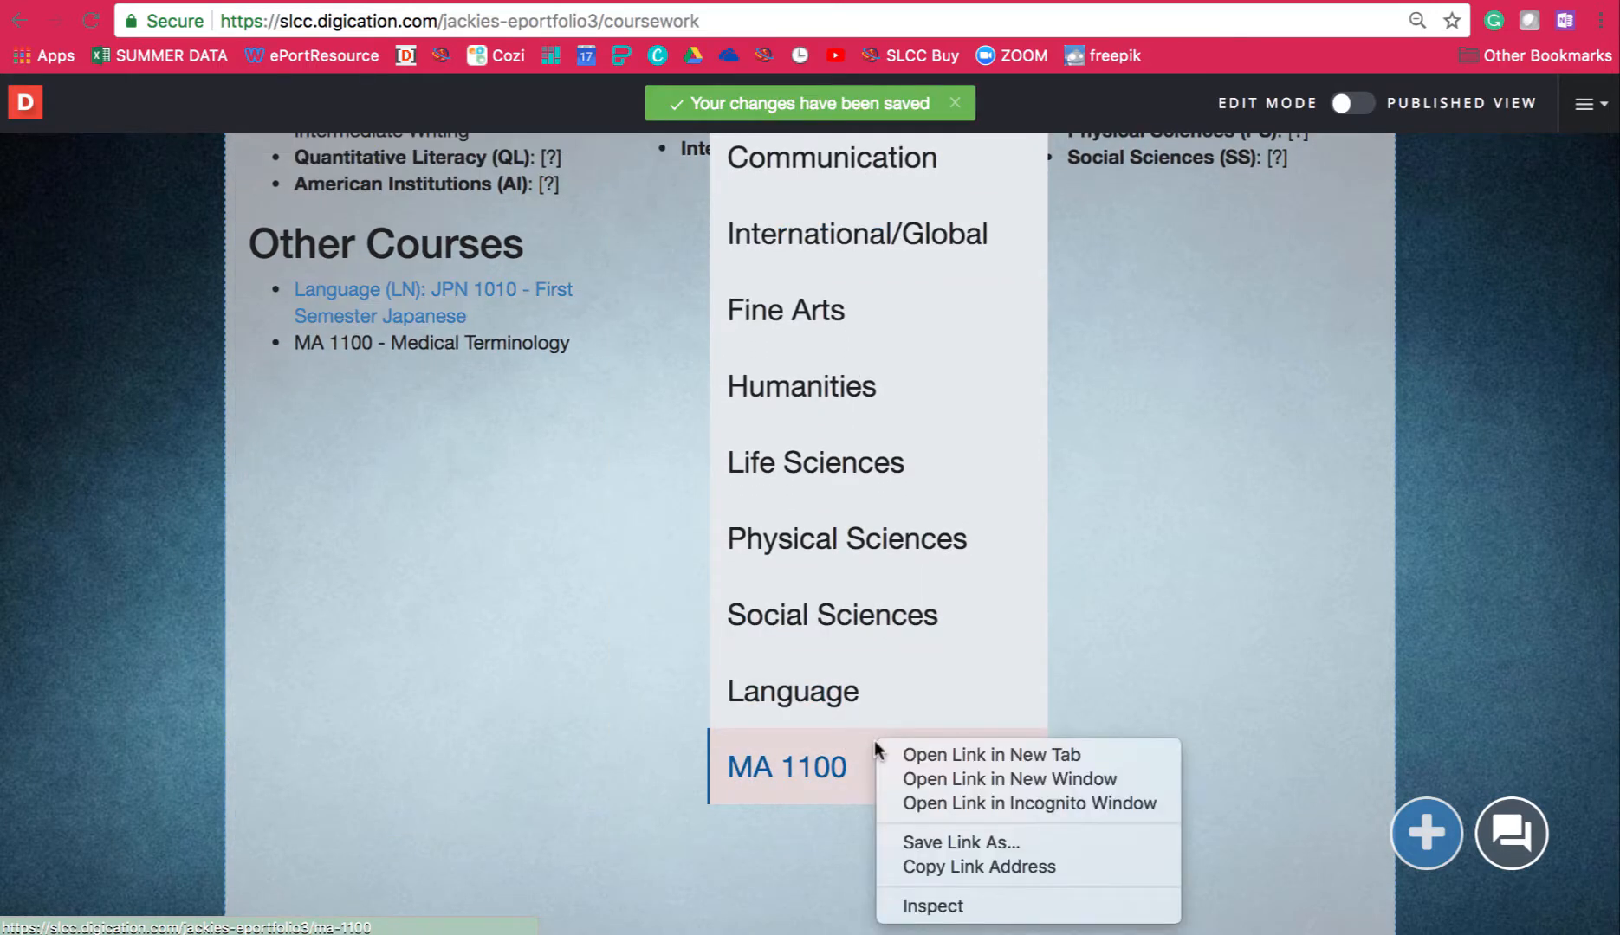
{"action": "left_click", "coordinate": [1025, 867]}
Hyperlink the whole "MA 1100 - Medical Terminology" entry to the copied MA 1100 page address.
{"action": "left_click", "coordinate": [591, 361]}
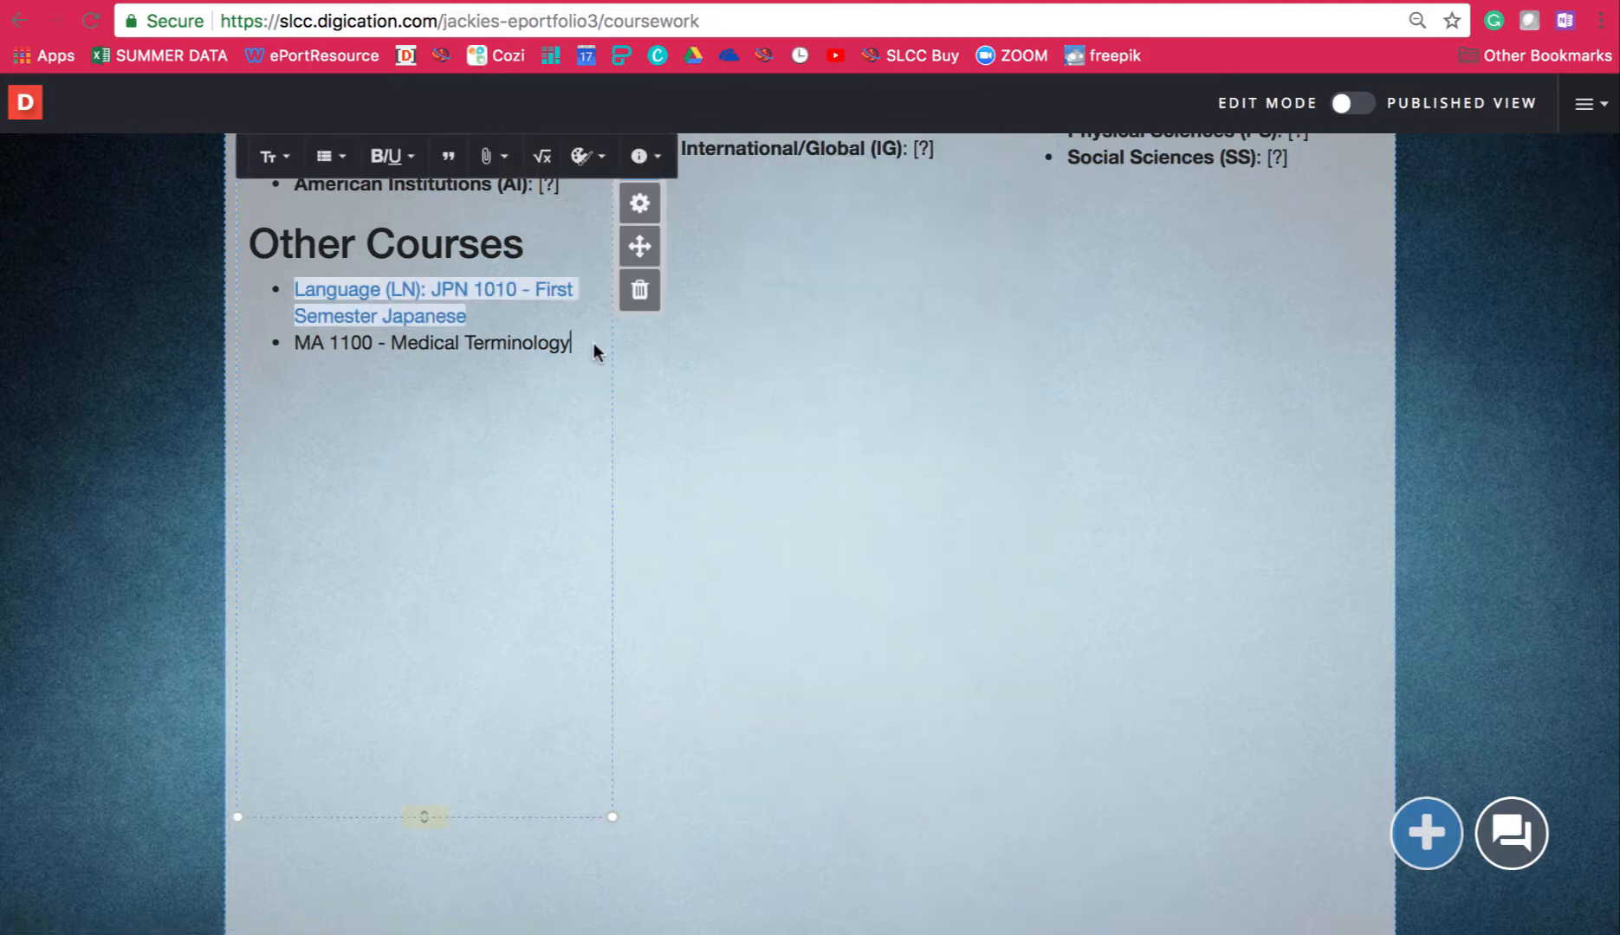
{"action": "triple_click", "coordinate": [279, 343]}
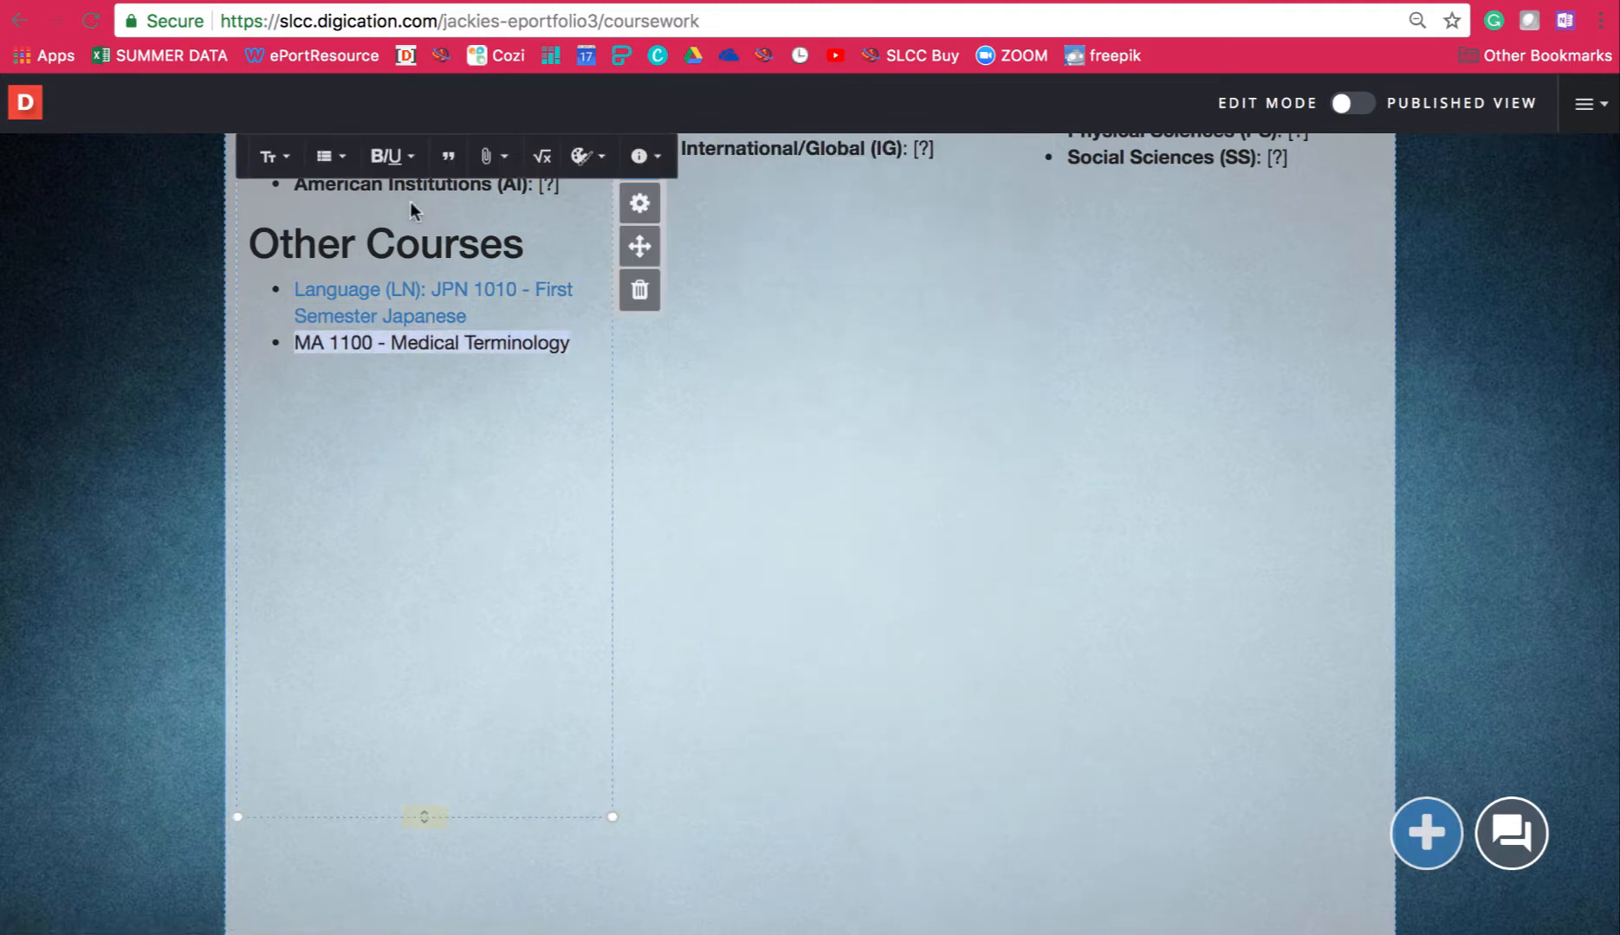
{"action": "left_click", "coordinate": [489, 156]}
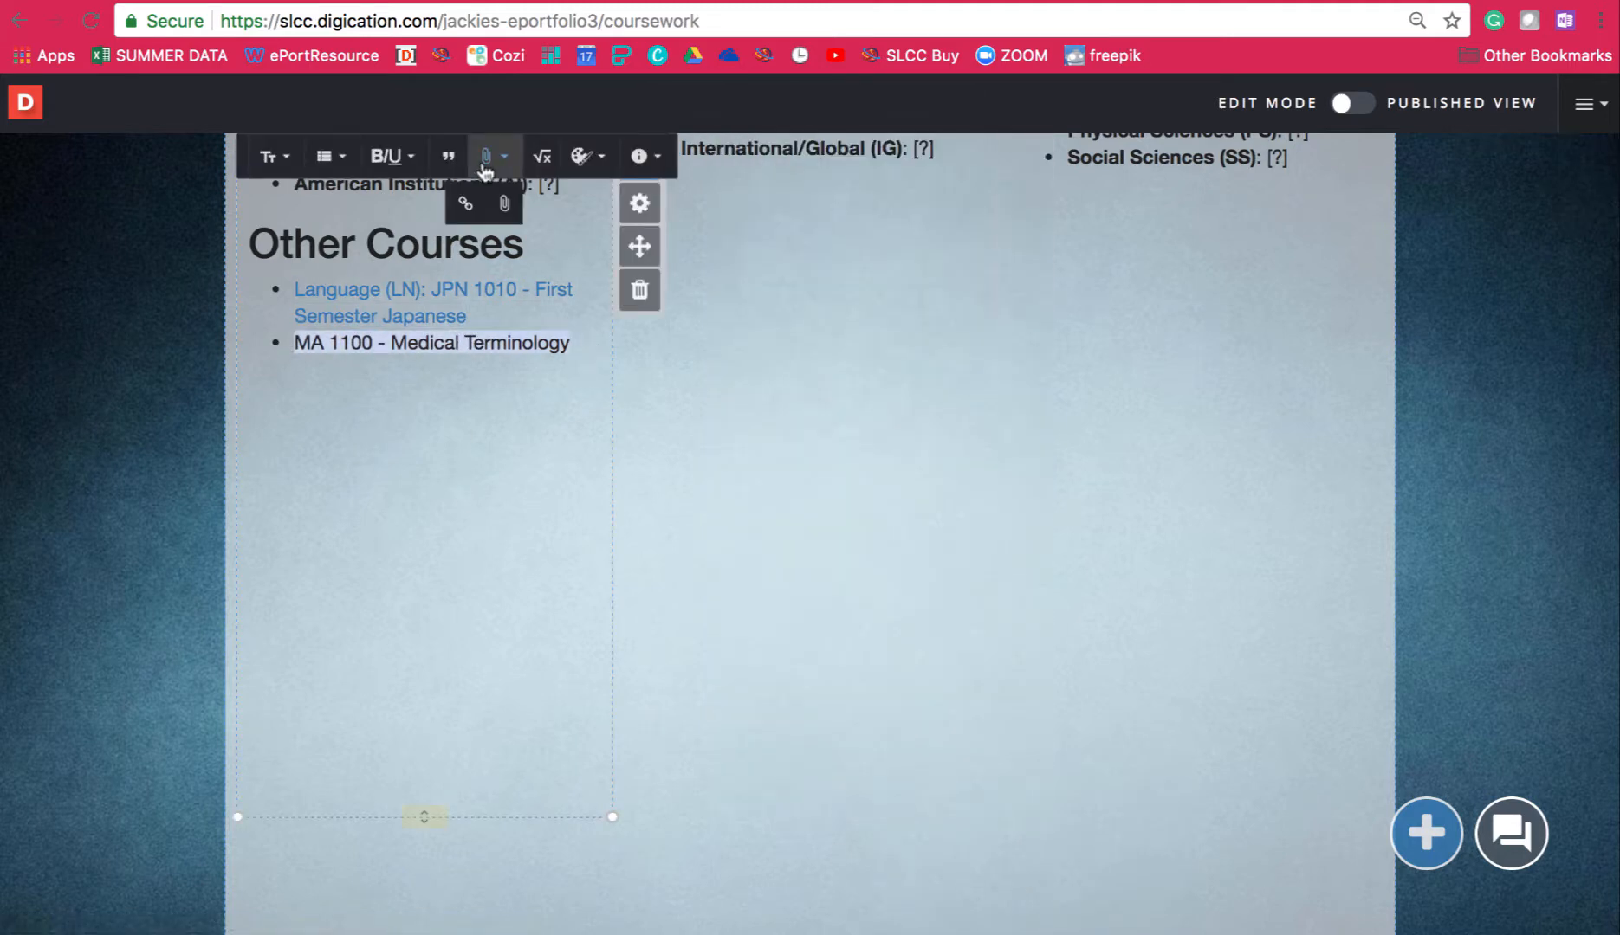
{"action": "left_click", "coordinate": [467, 213]}
{"action": "right_click", "coordinate": [473, 208]}
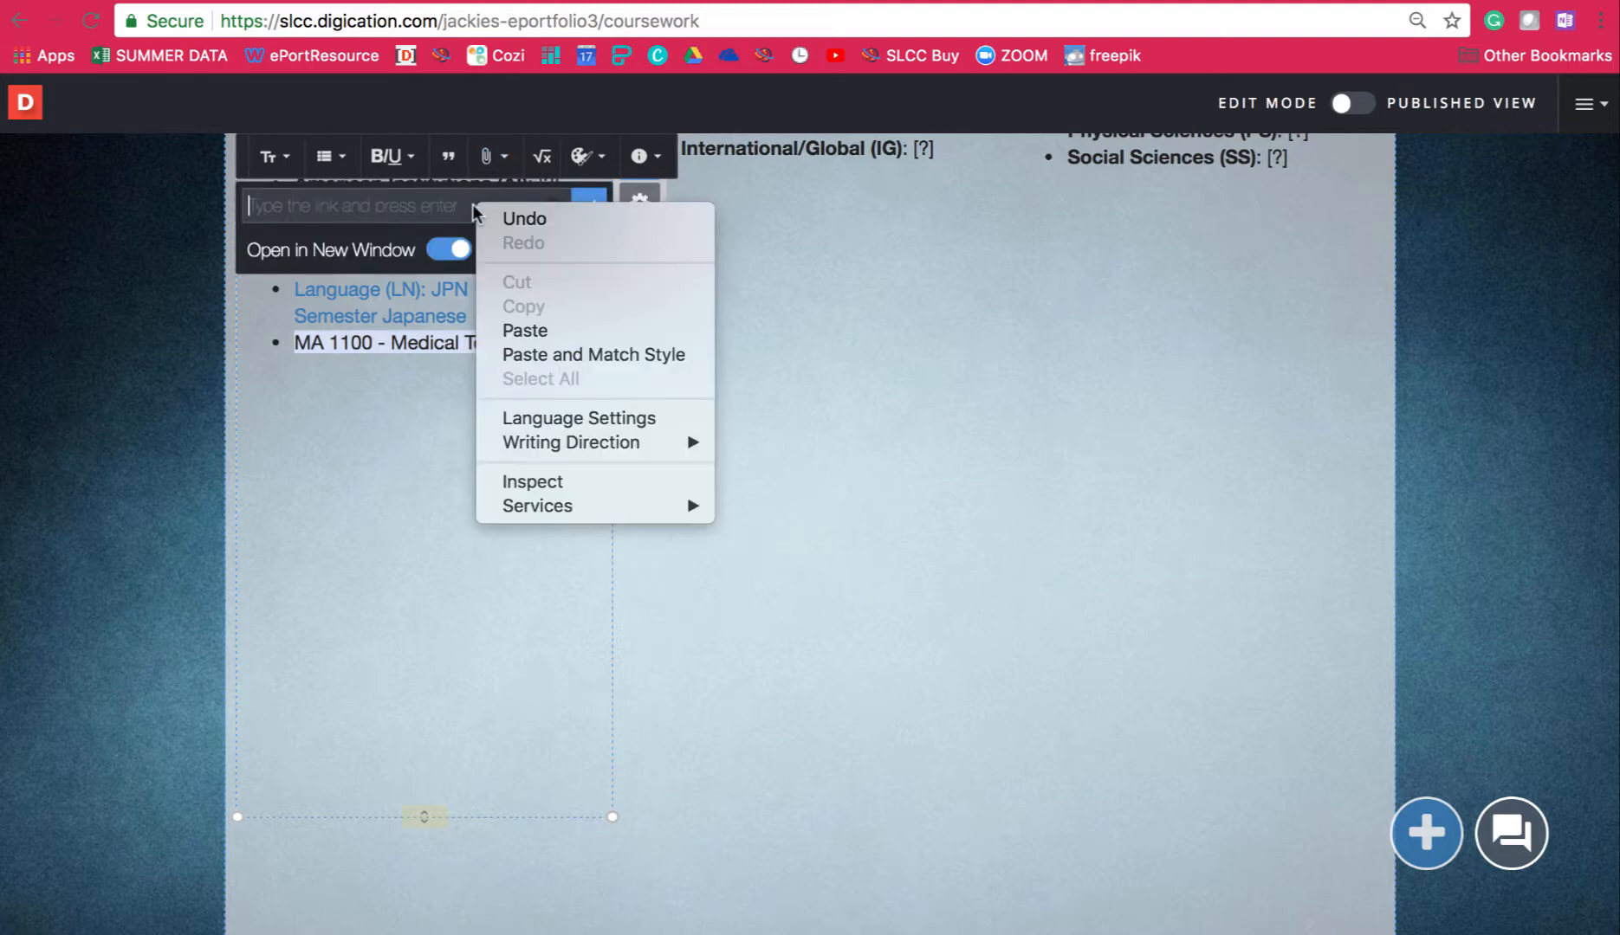
{"action": "left_click", "coordinate": [564, 324]}
{"action": "left_click", "coordinate": [592, 206]}
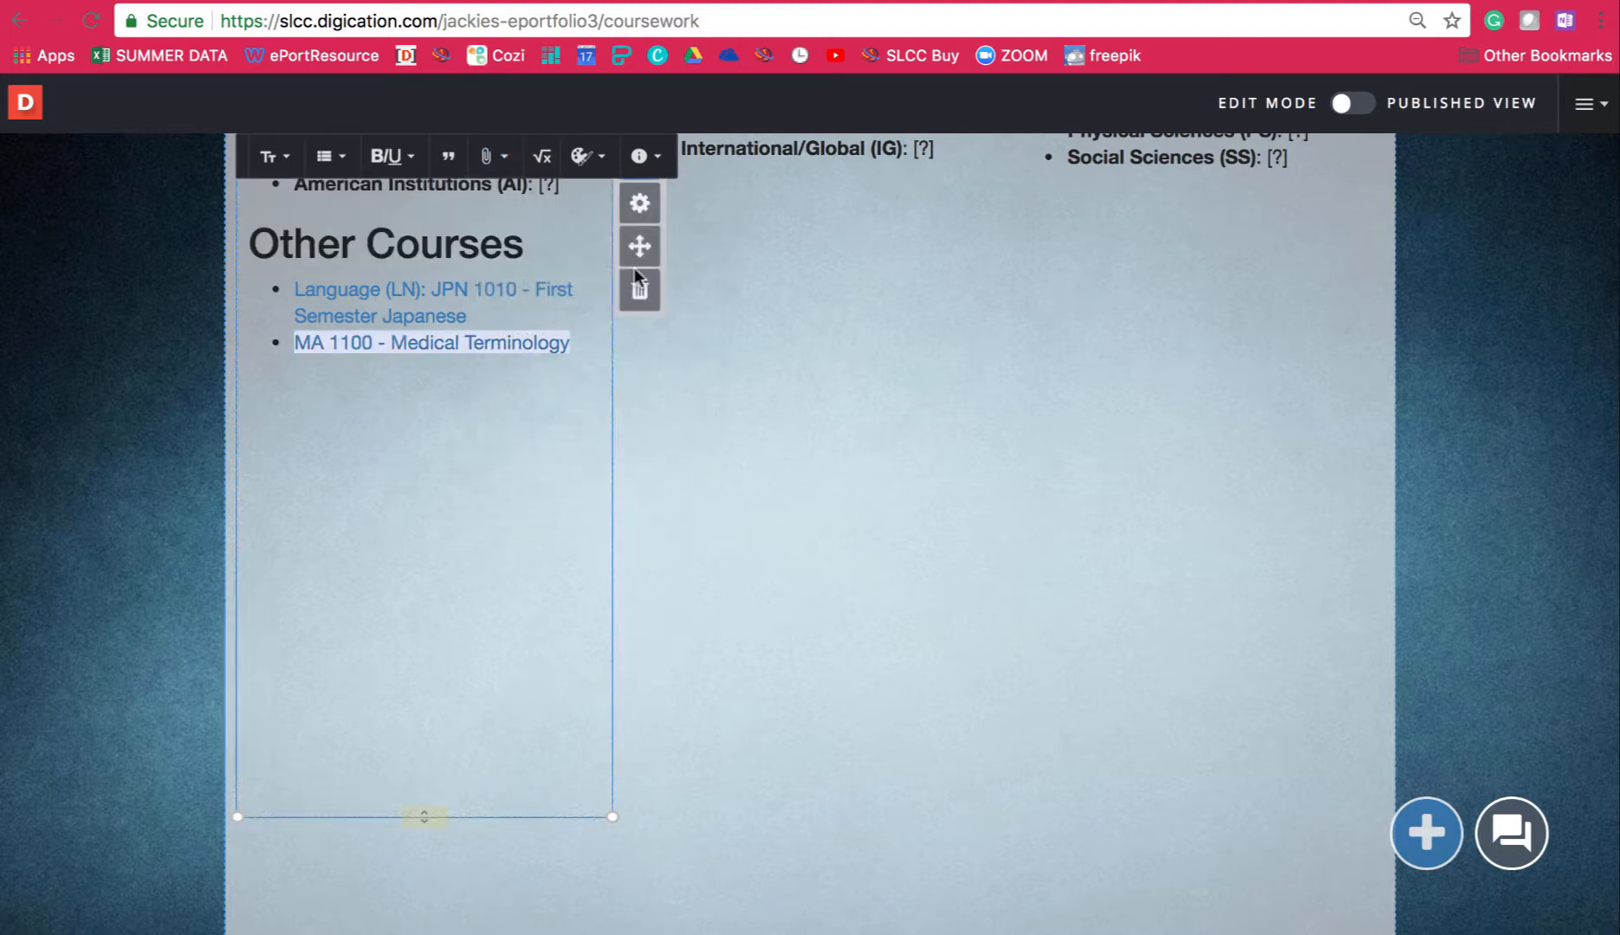
{"action": "left_click", "coordinate": [703, 504]}
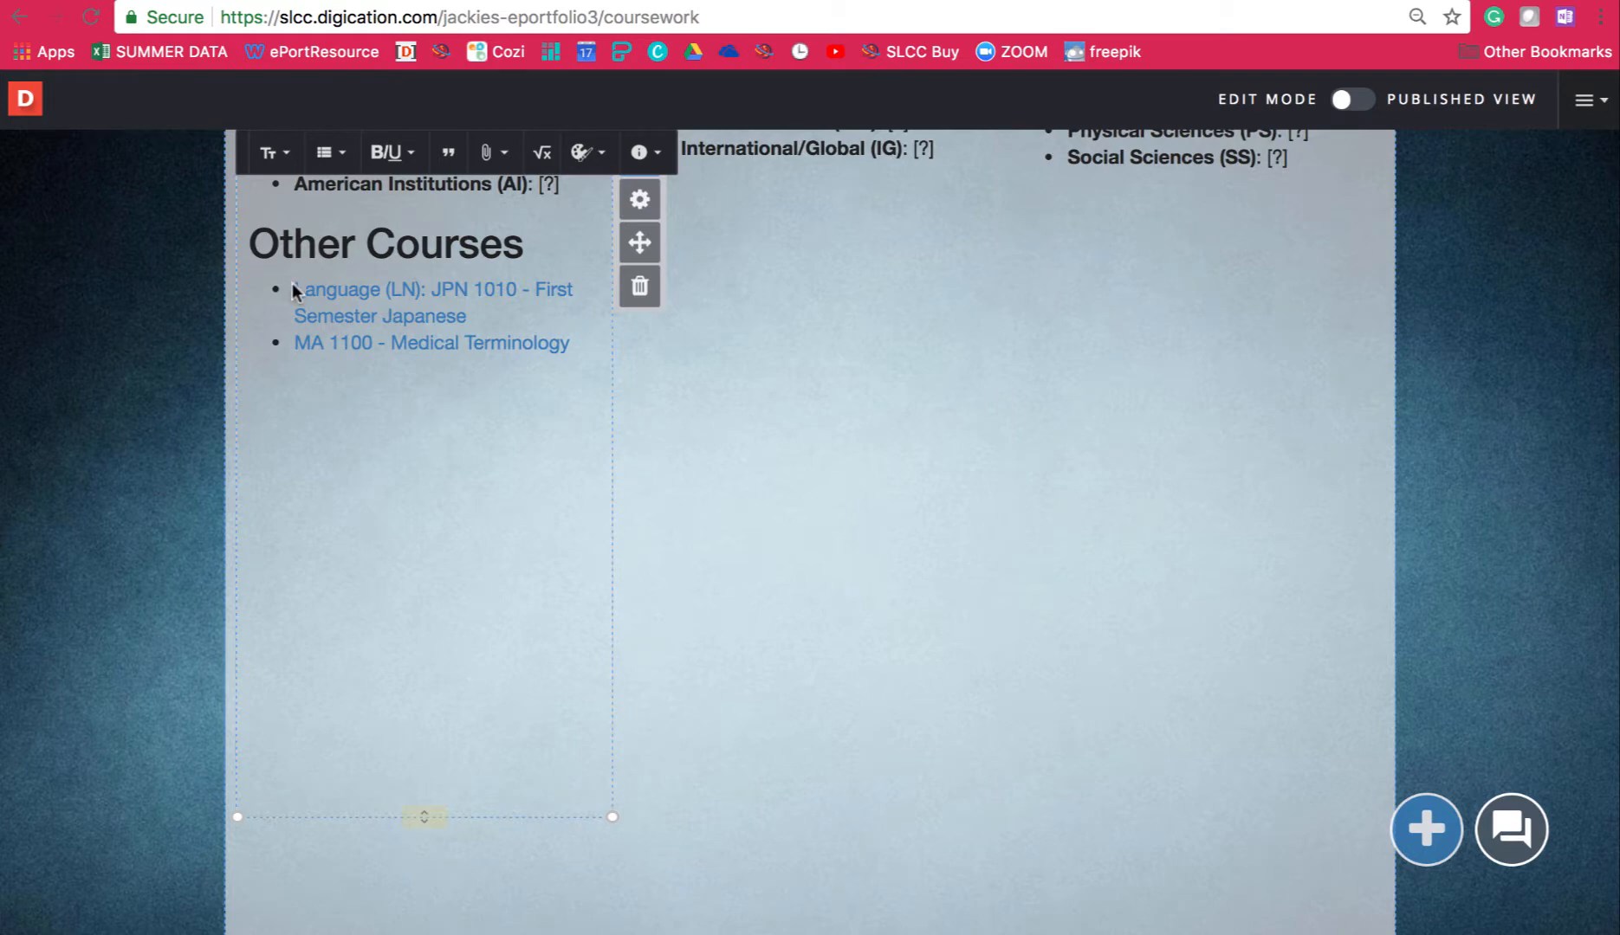
Make the "Language (LN)" part of the first Other Courses entry bold.
{"action": "left_click_drag", "start_coordinate": [293, 288], "coordinate": [422, 289]}
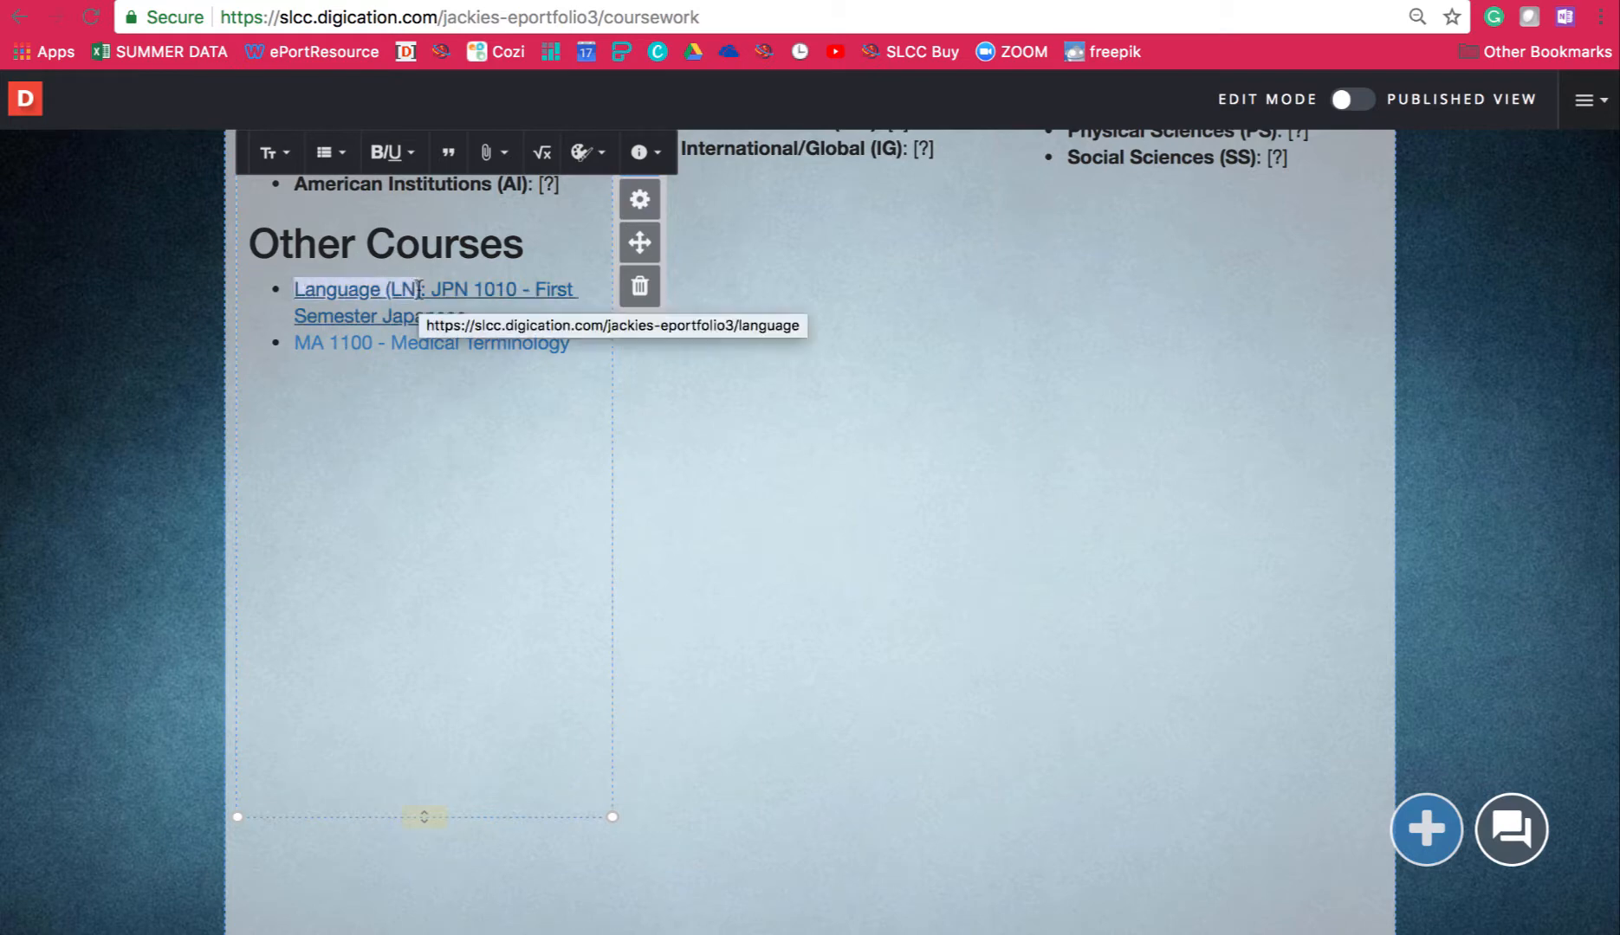
{"action": "left_click", "coordinate": [392, 153]}
{"action": "left_click", "coordinate": [377, 199]}
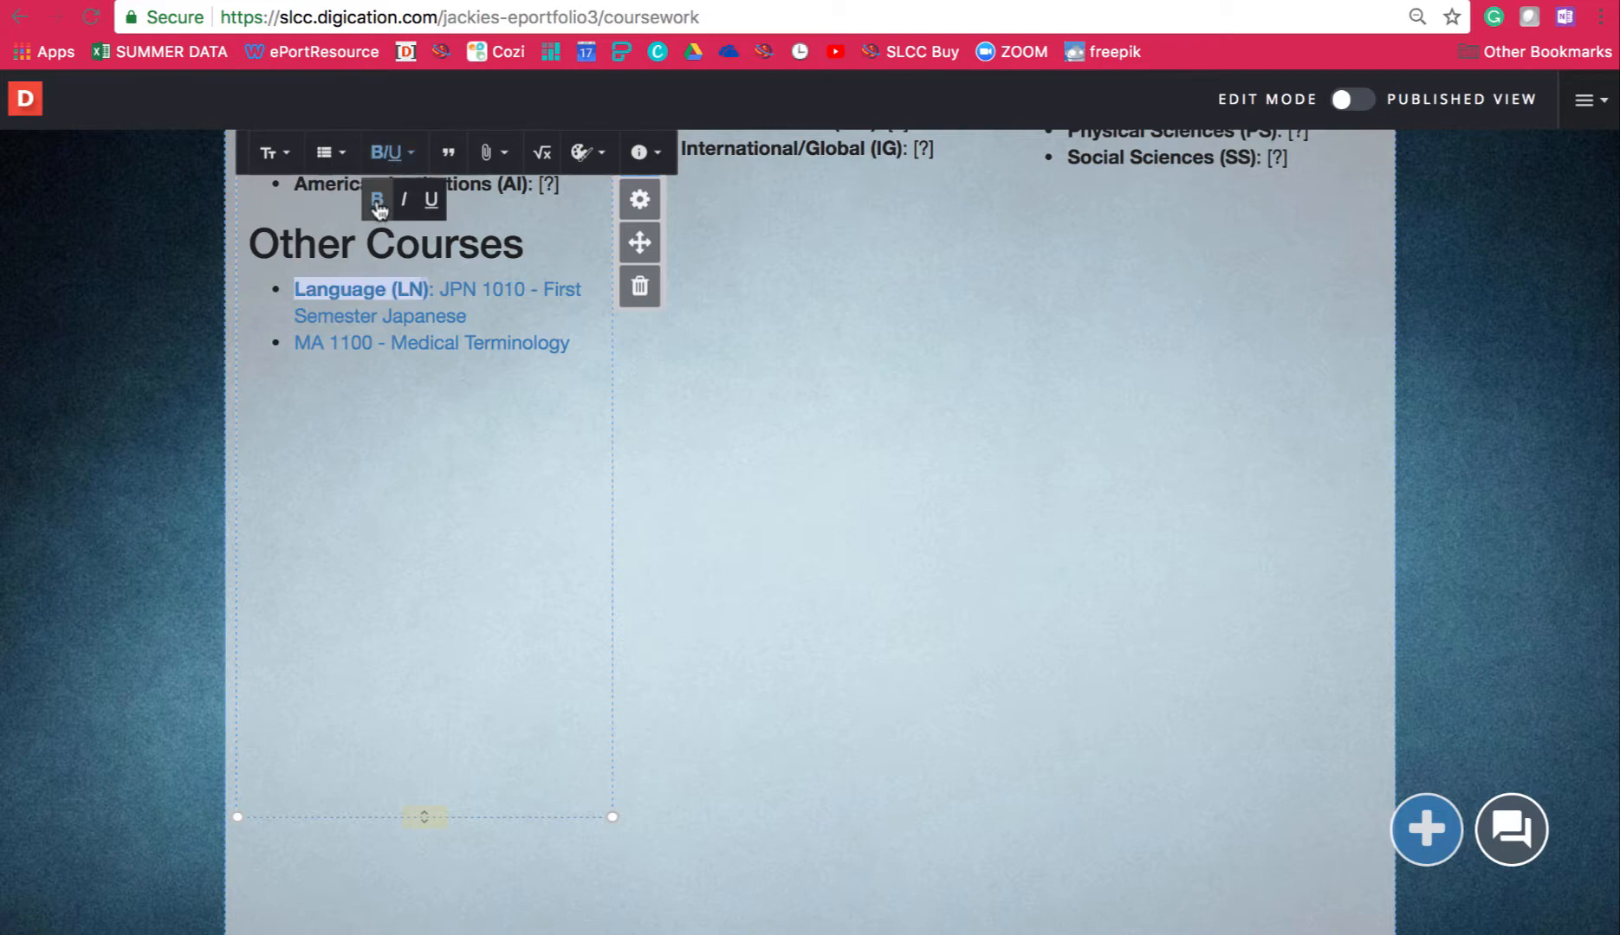
{"action": "left_click", "coordinate": [660, 505]}
Go to the Language page listed under Coursework in the site navigation.
{"action": "scroll", "coordinate": [660, 505], "scroll_direction": "up", "scroll_amount": 5}
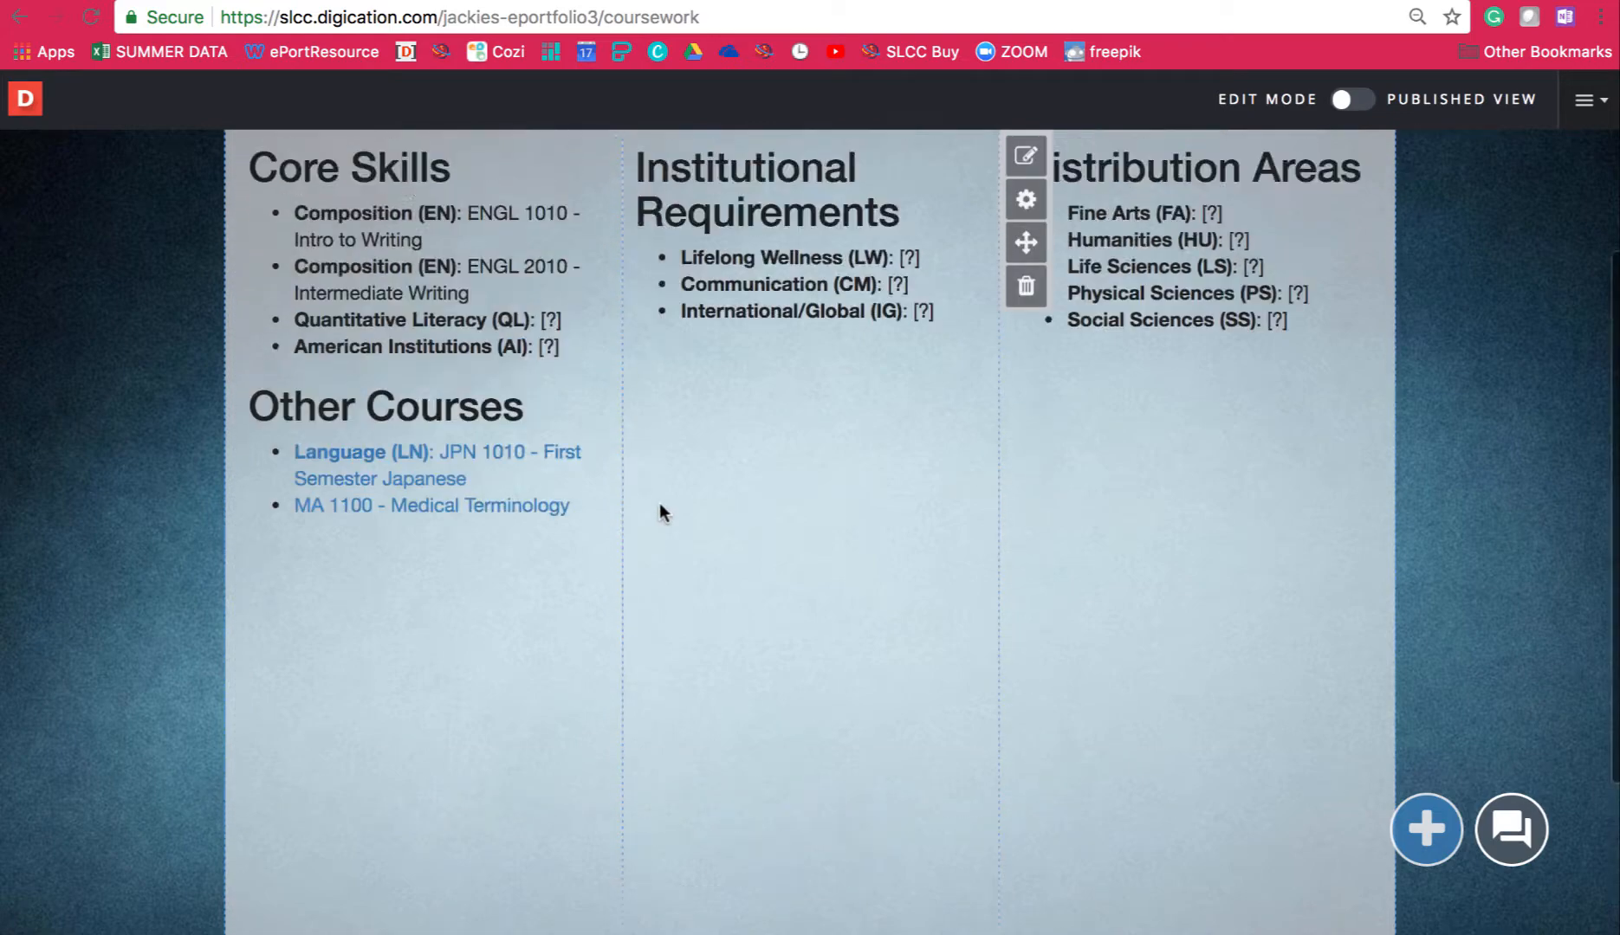
{"action": "mouse_move", "coordinate": [818, 247]}
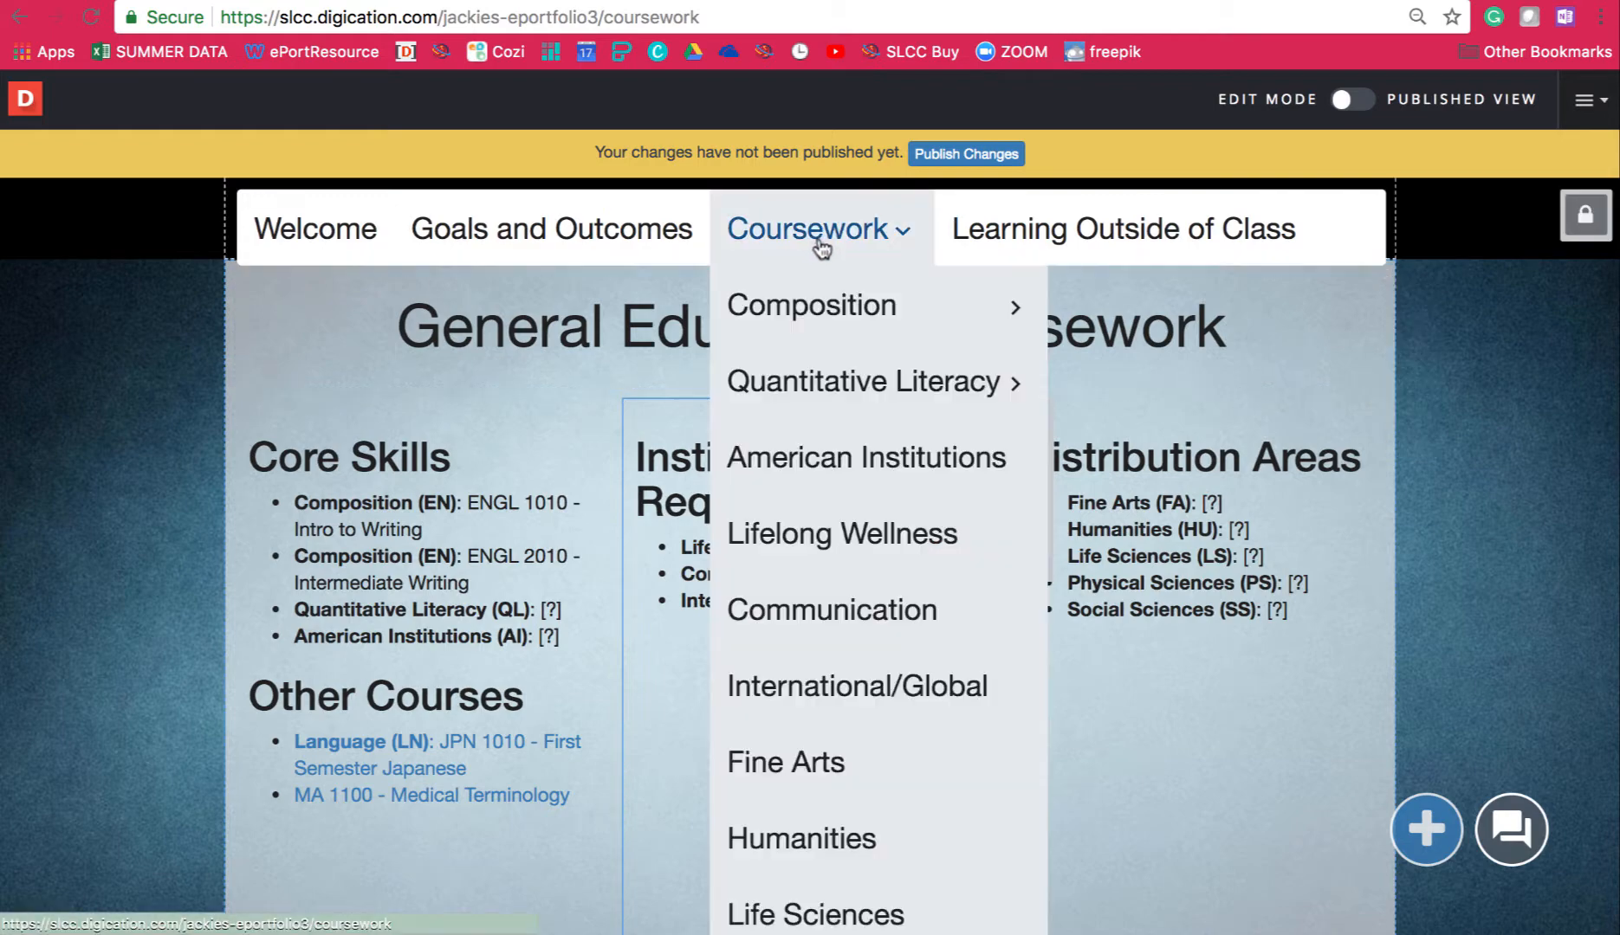
{"action": "scroll", "coordinate": [820, 769], "scroll_direction": "down", "scroll_amount": 1}
{"action": "scroll", "coordinate": [820, 769], "scroll_direction": "down", "scroll_amount": 3}
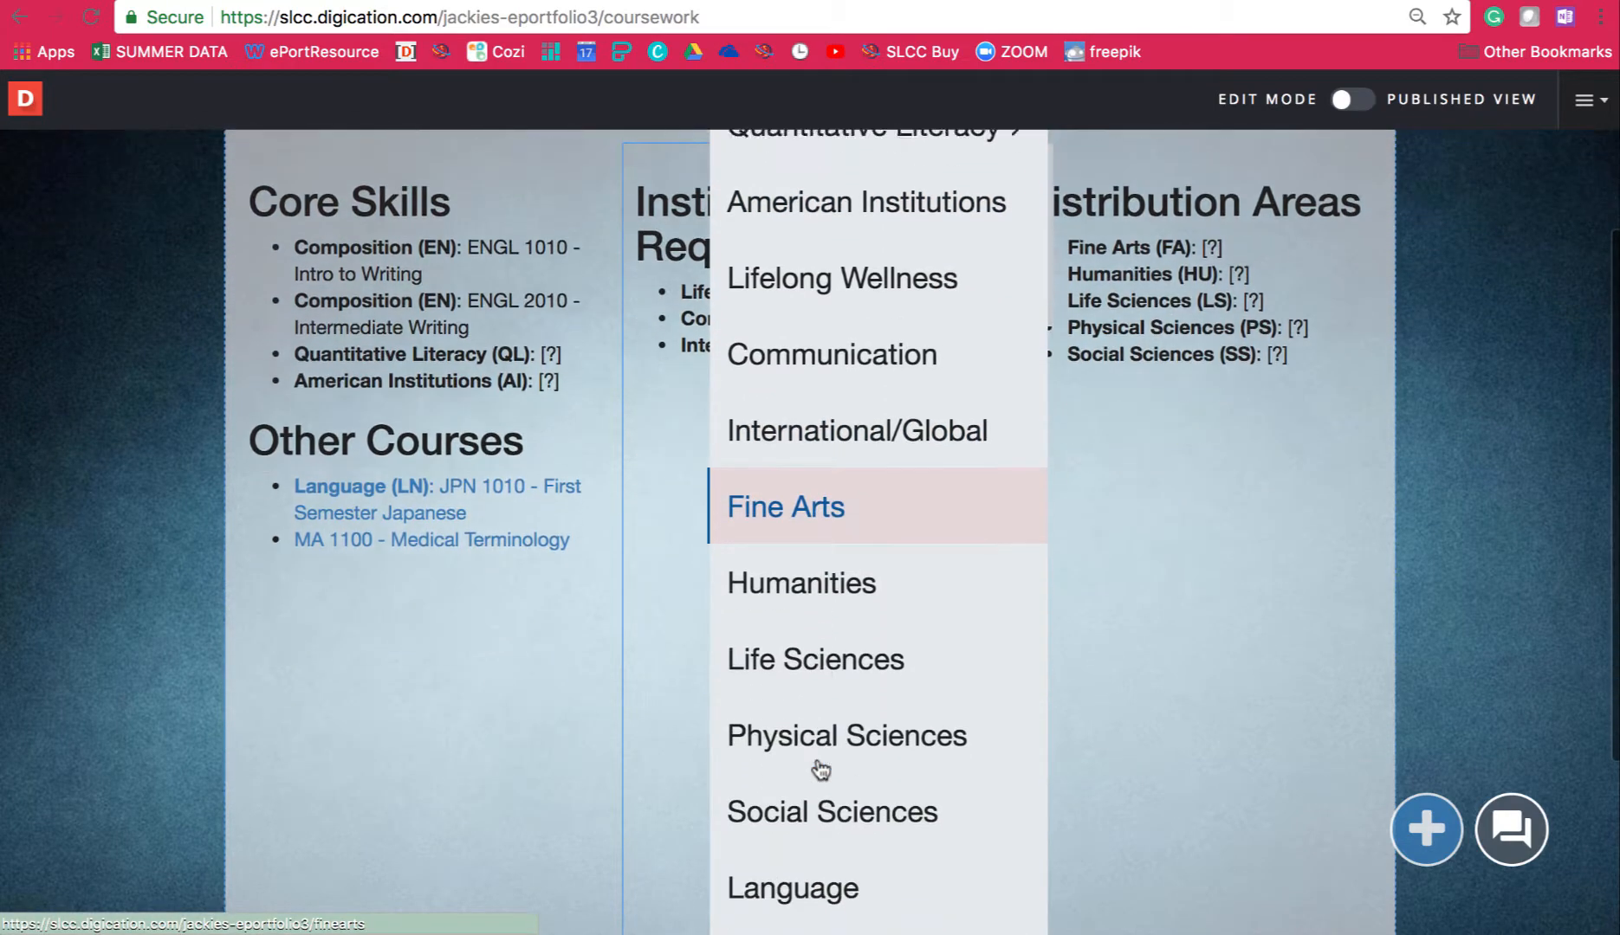
{"action": "left_click", "coordinate": [823, 823]}
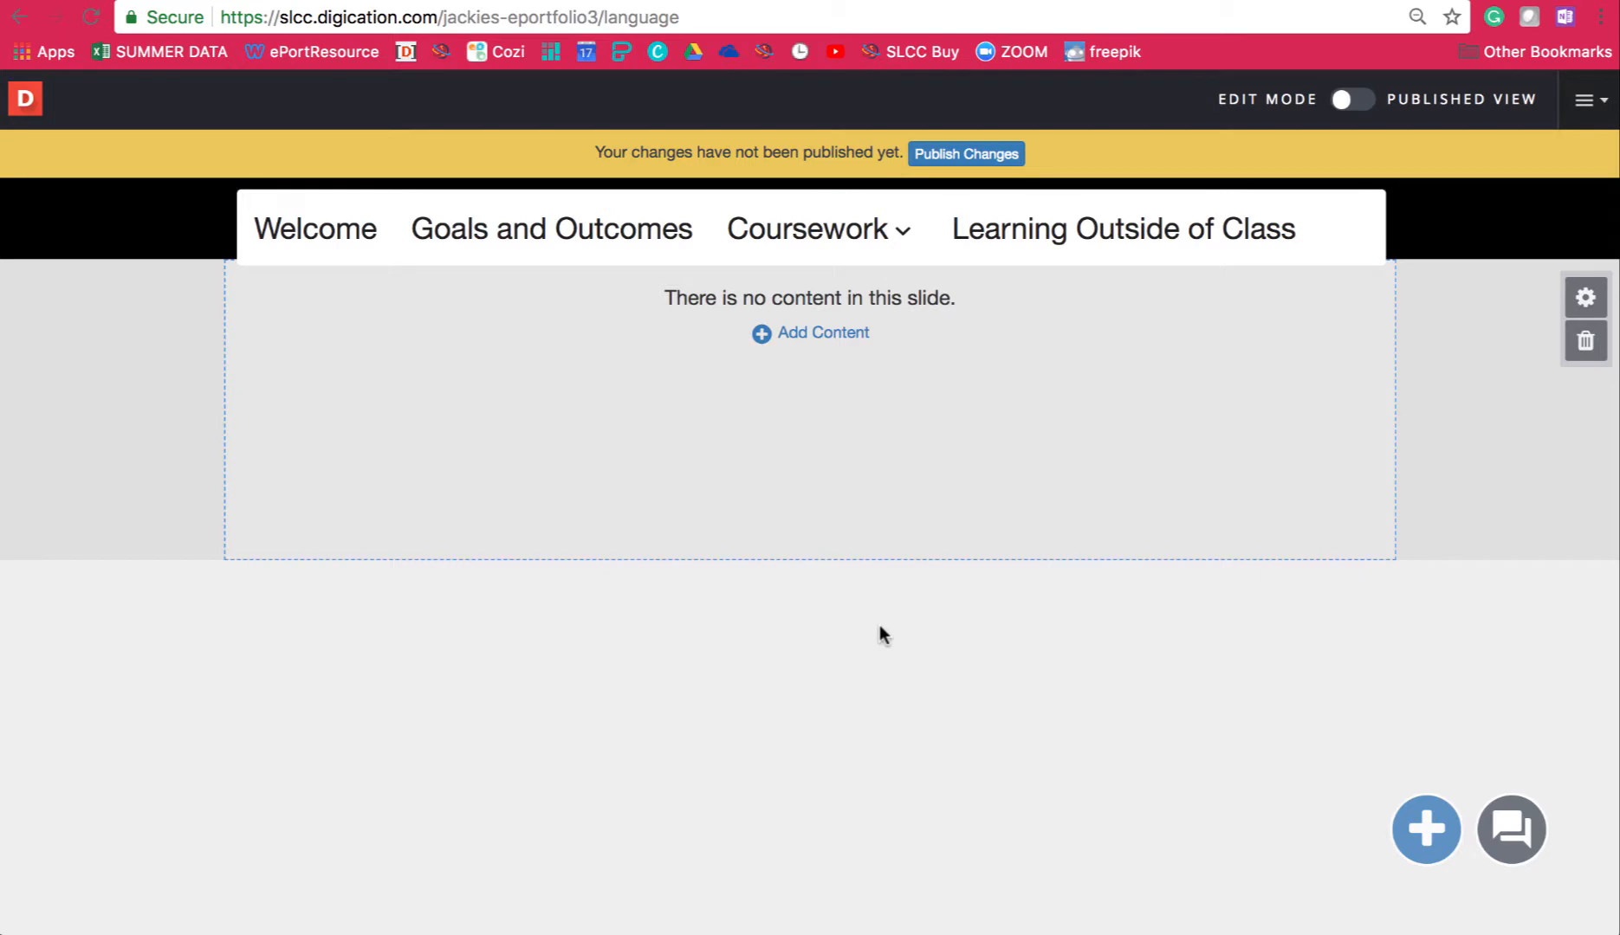
Open the International/Global page in a separate window and examine its layout as a model for the Language page.
{"action": "mouse_move", "coordinate": [881, 230]}
{"action": "mouse_move", "coordinate": [849, 251]}
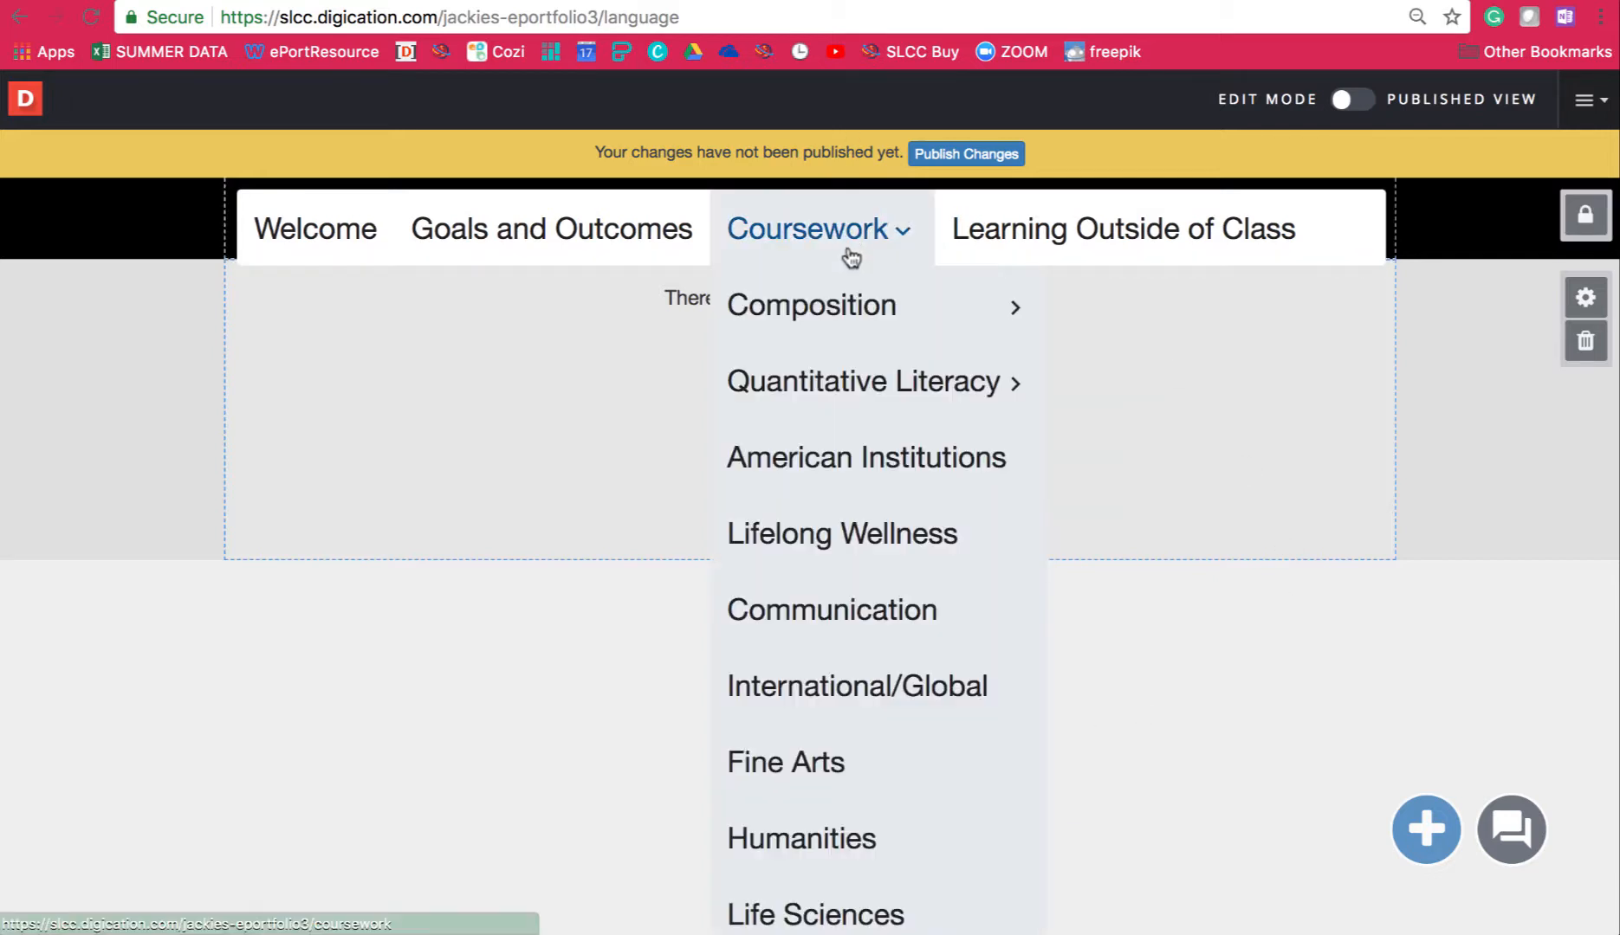
{"action": "right_click", "coordinate": [893, 676]}
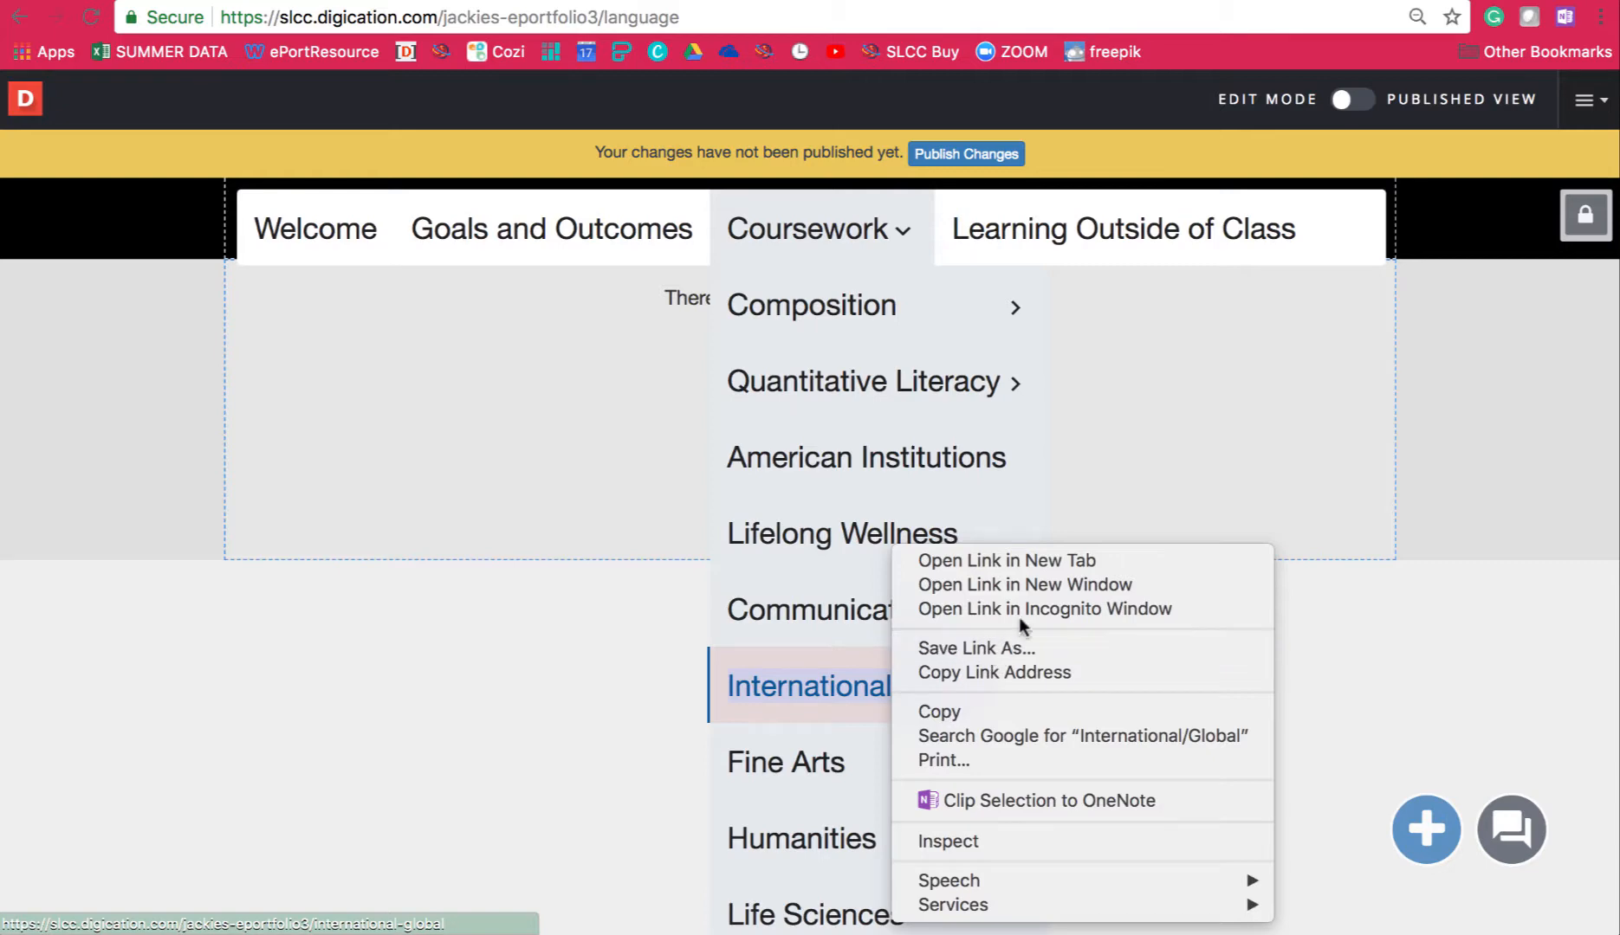
{"action": "left_click", "coordinate": [1068, 583]}
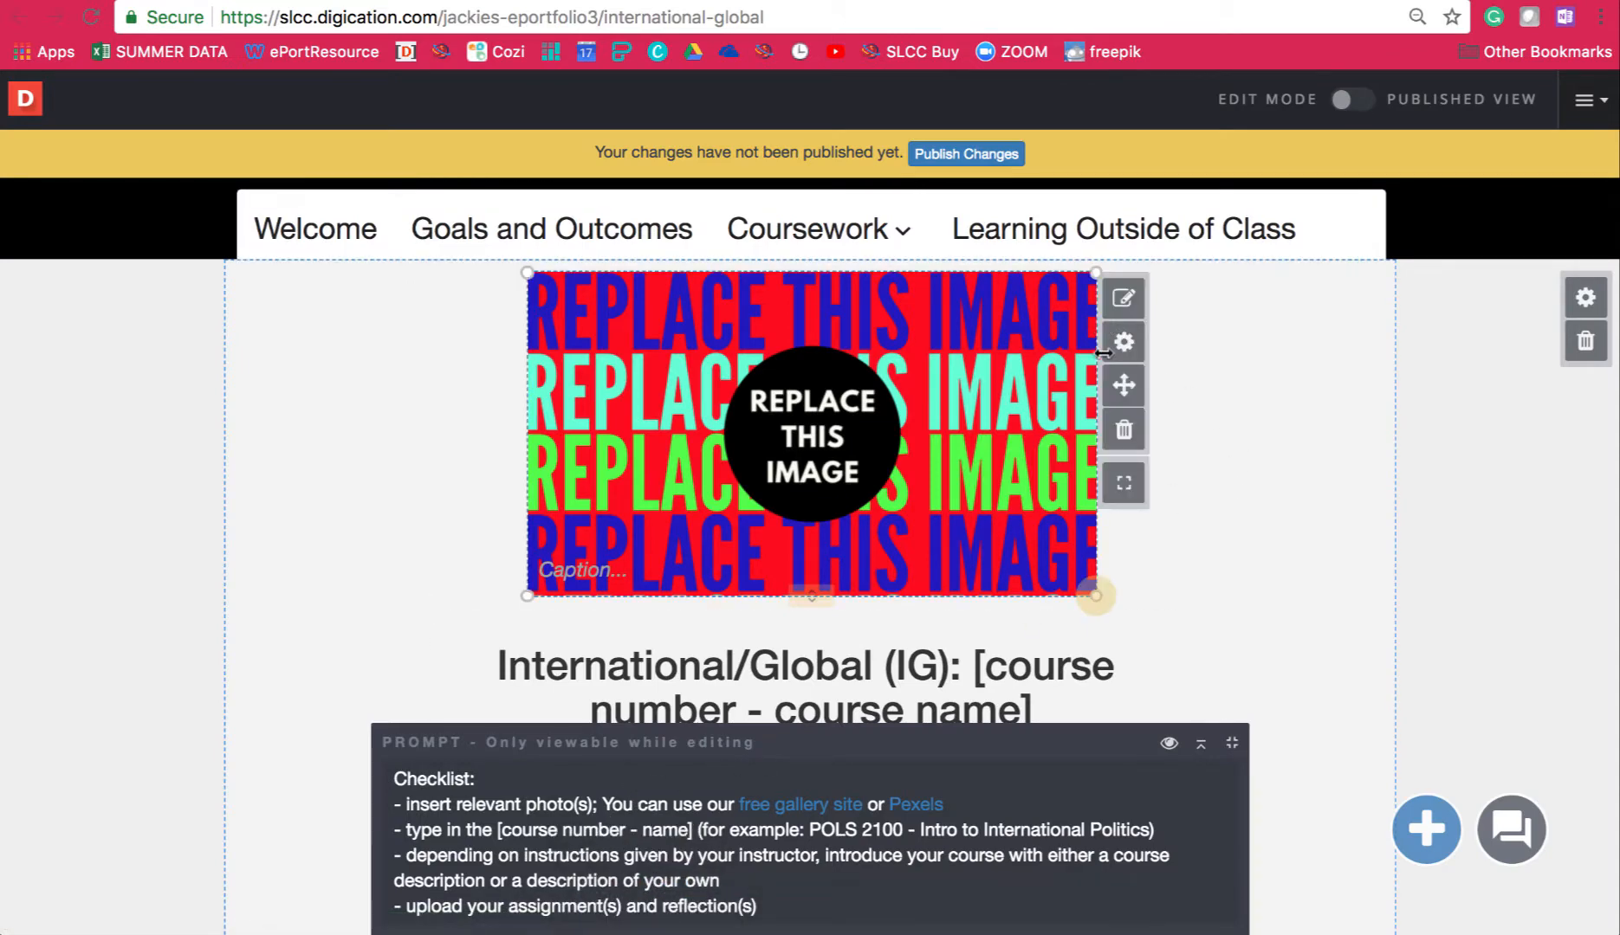
{"action": "scroll", "coordinate": [1338, 675], "scroll_direction": "down", "scroll_amount": 10}
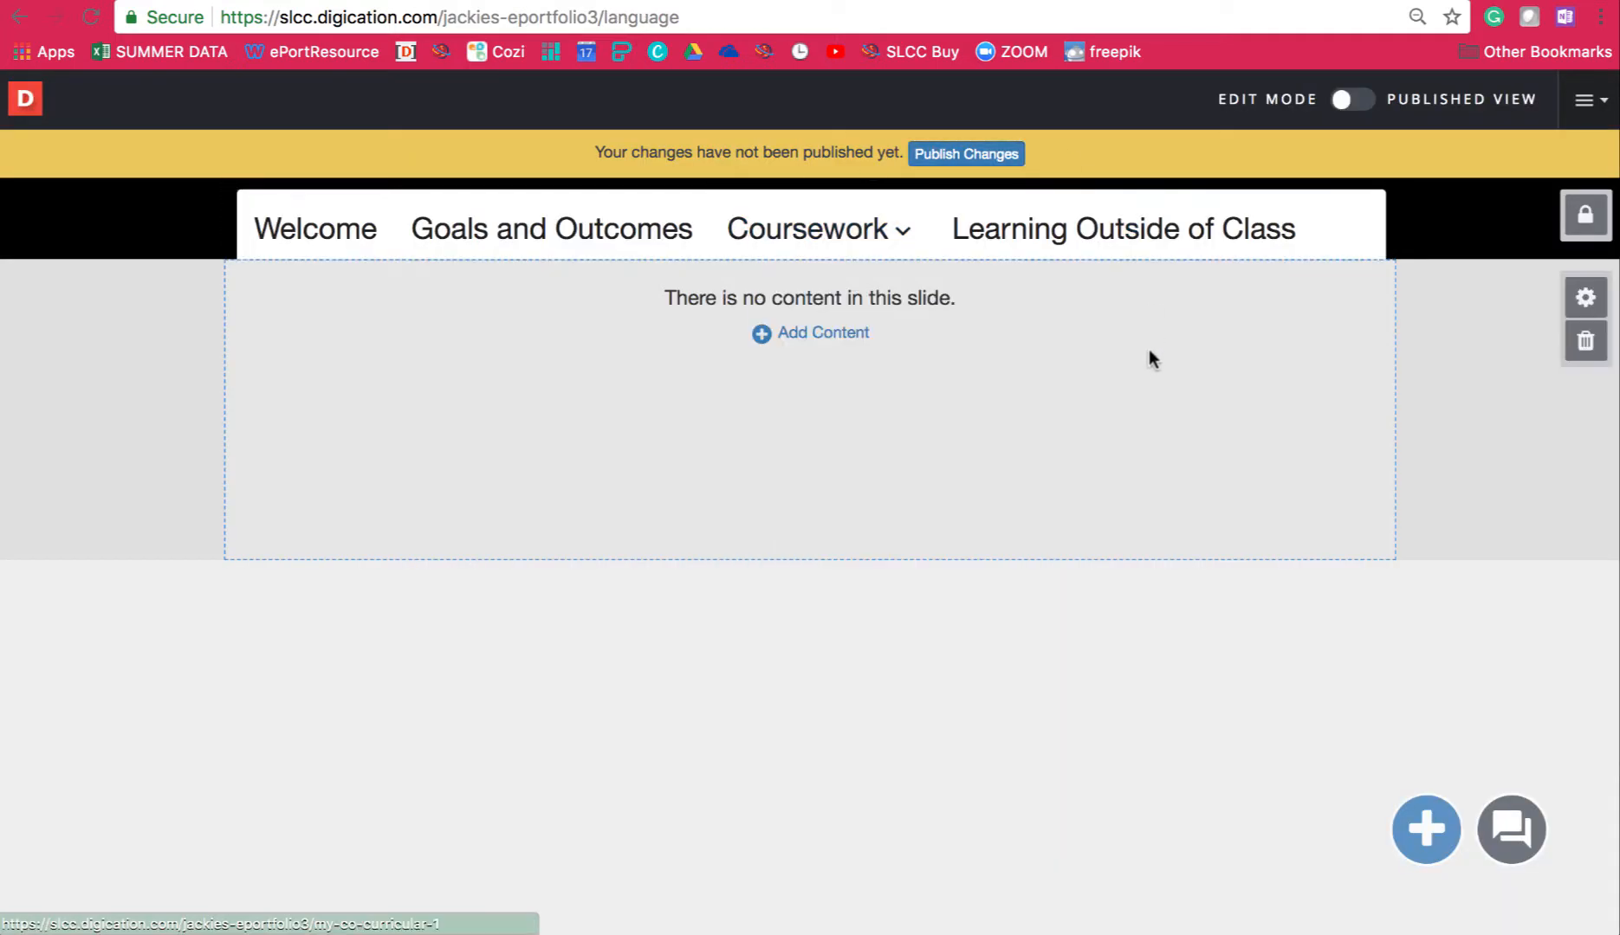
Start adding an image to the empty Language page by uploading a file from the computer.
{"action": "left_click", "coordinate": [1426, 829]}
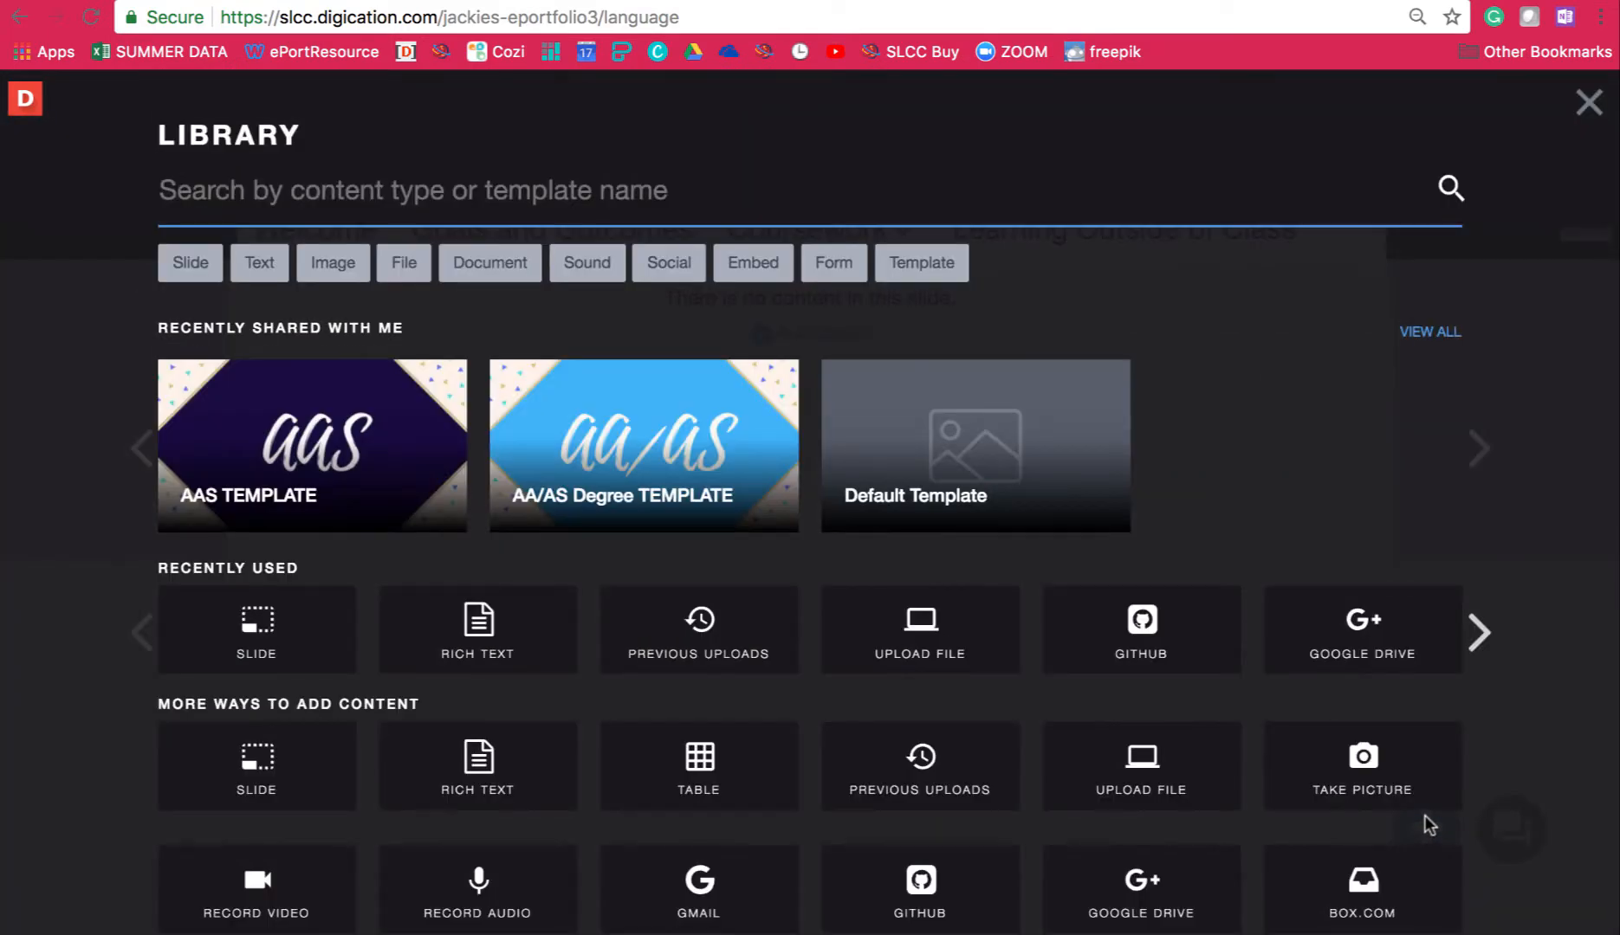
{"action": "left_click", "coordinate": [349, 277]}
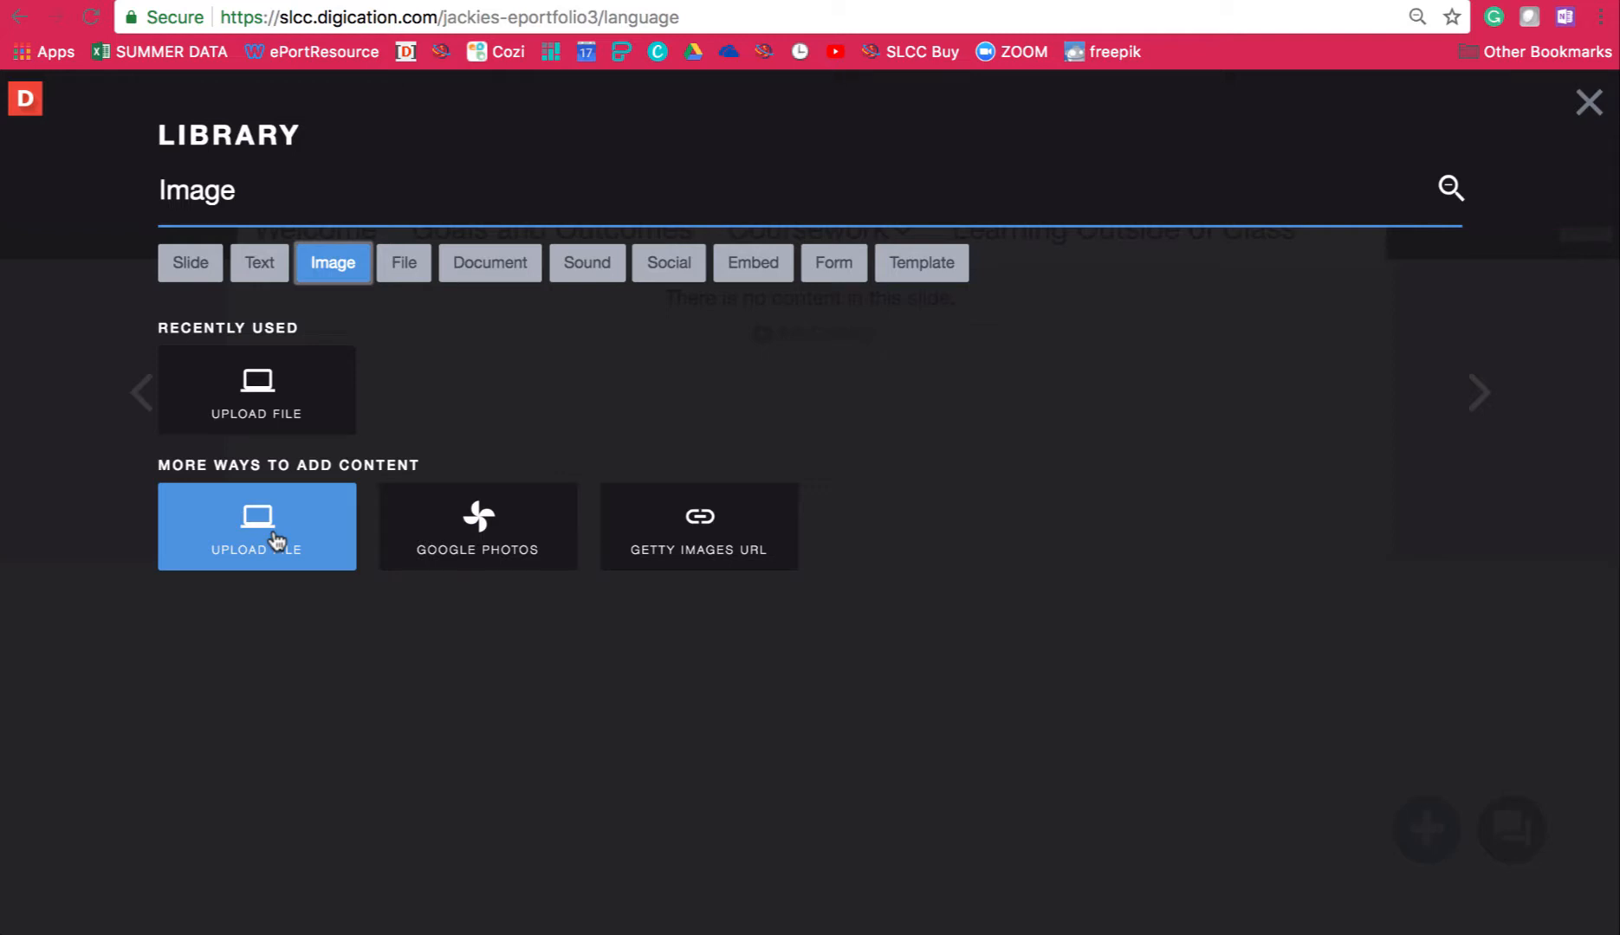
{"action": "left_click", "coordinate": [299, 523]}
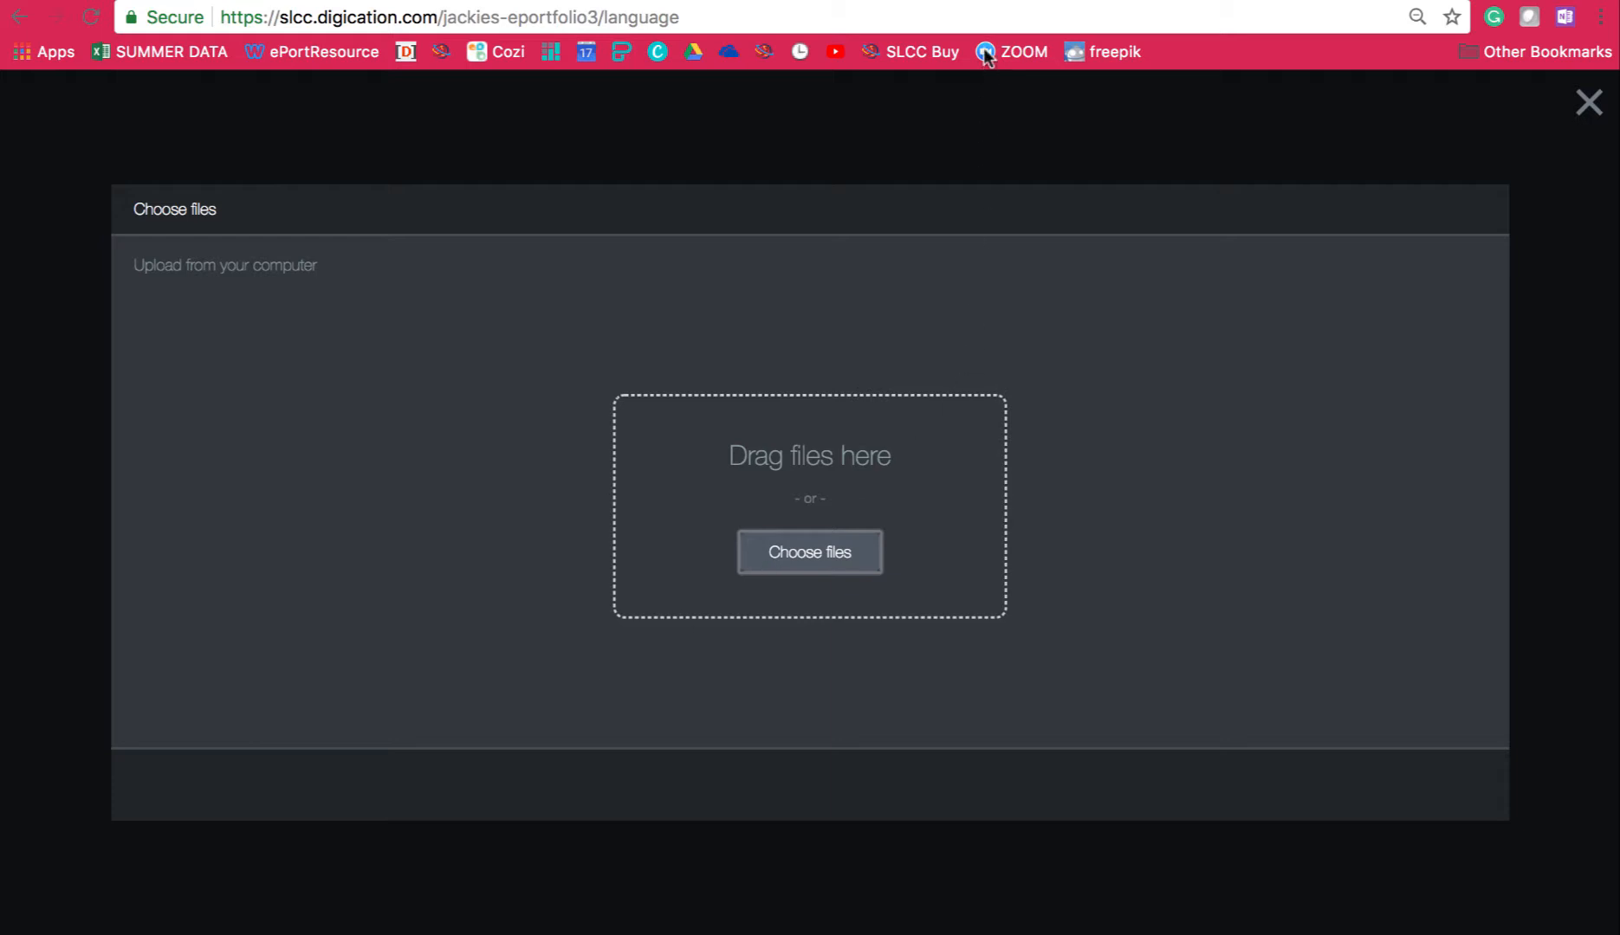
Open pexels.com in a new browser tab and search its free photos for "japanese".
{"action": "left_click", "coordinate": [1003, 1]}
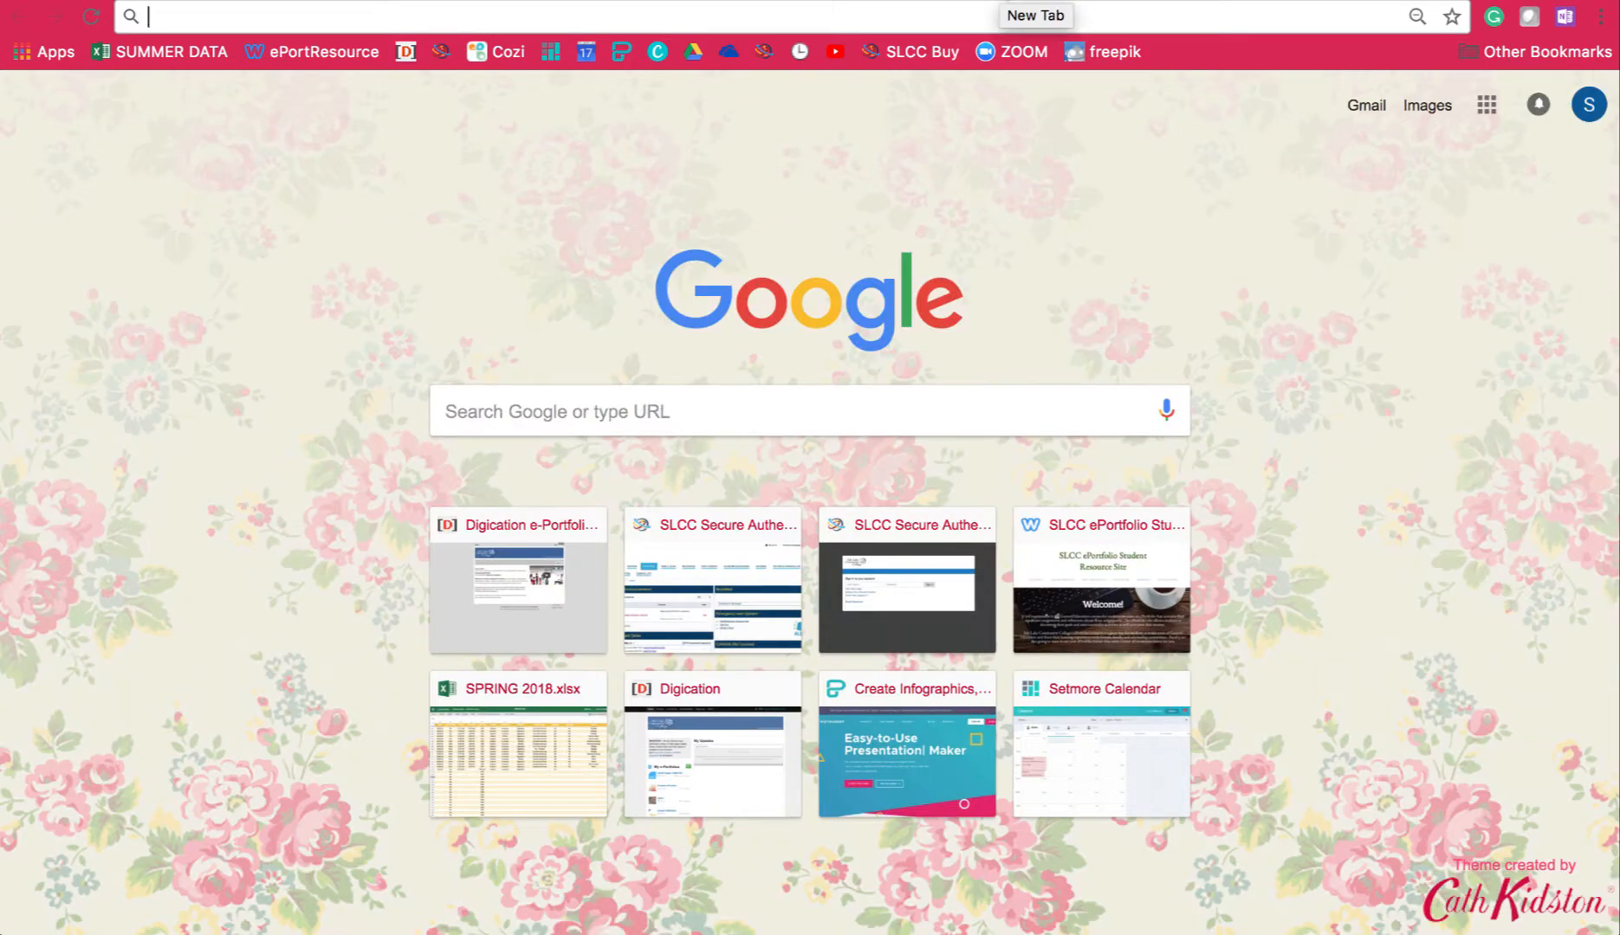
{"action": "type", "text": "pexels.com"}
{"action": "key", "text": "Return"}
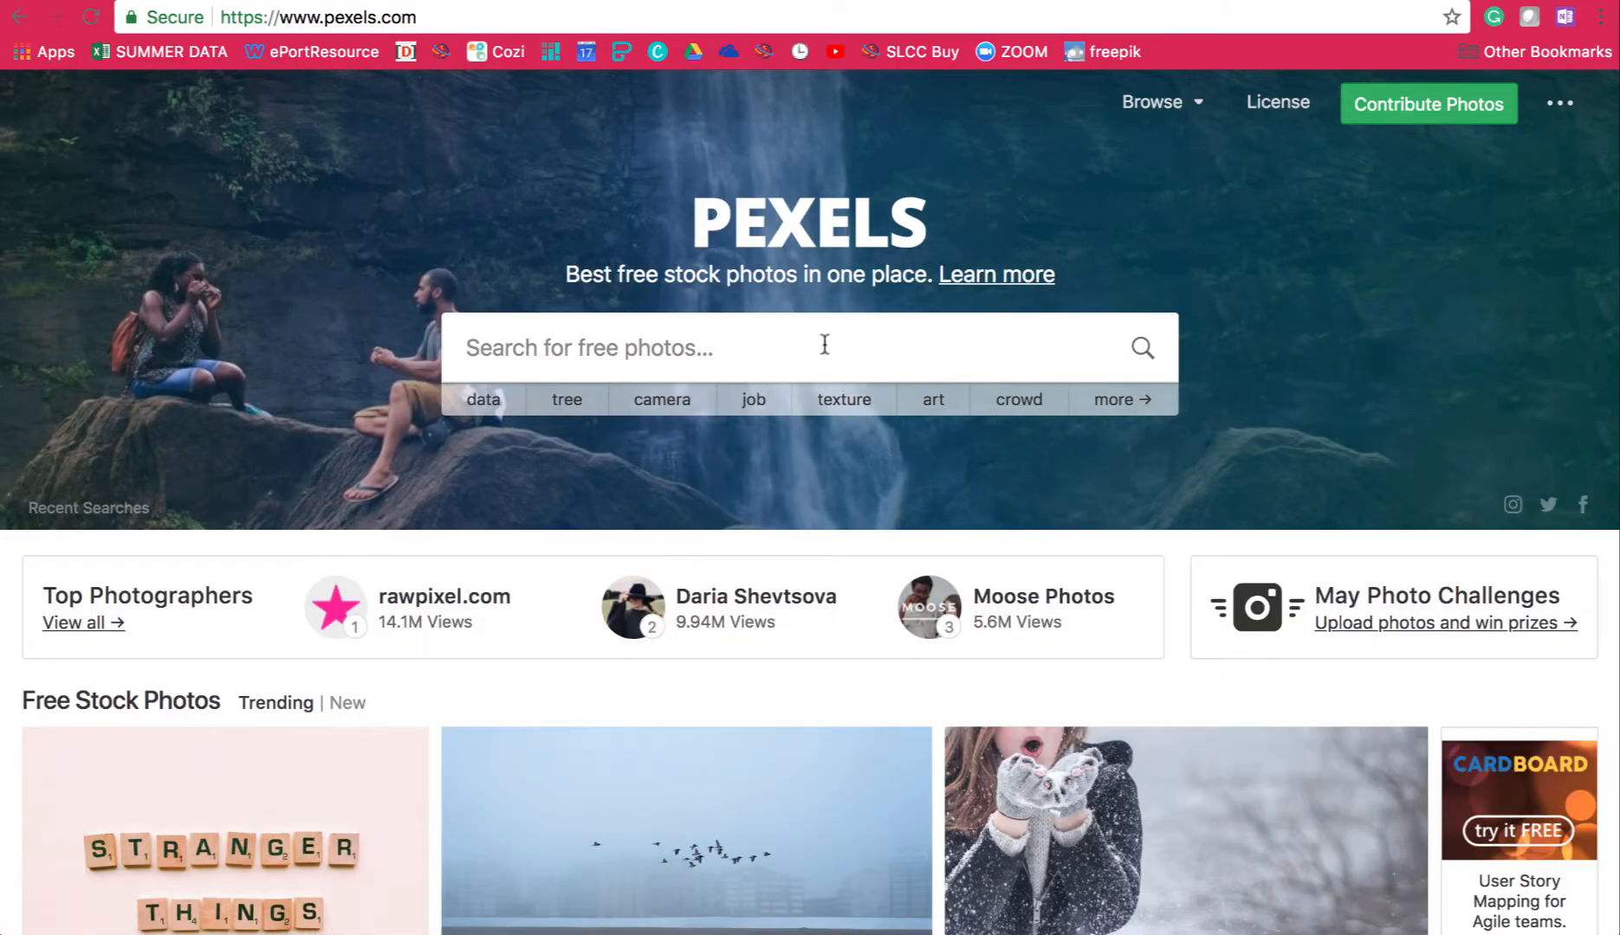
{"action": "type", "text": "ja"}
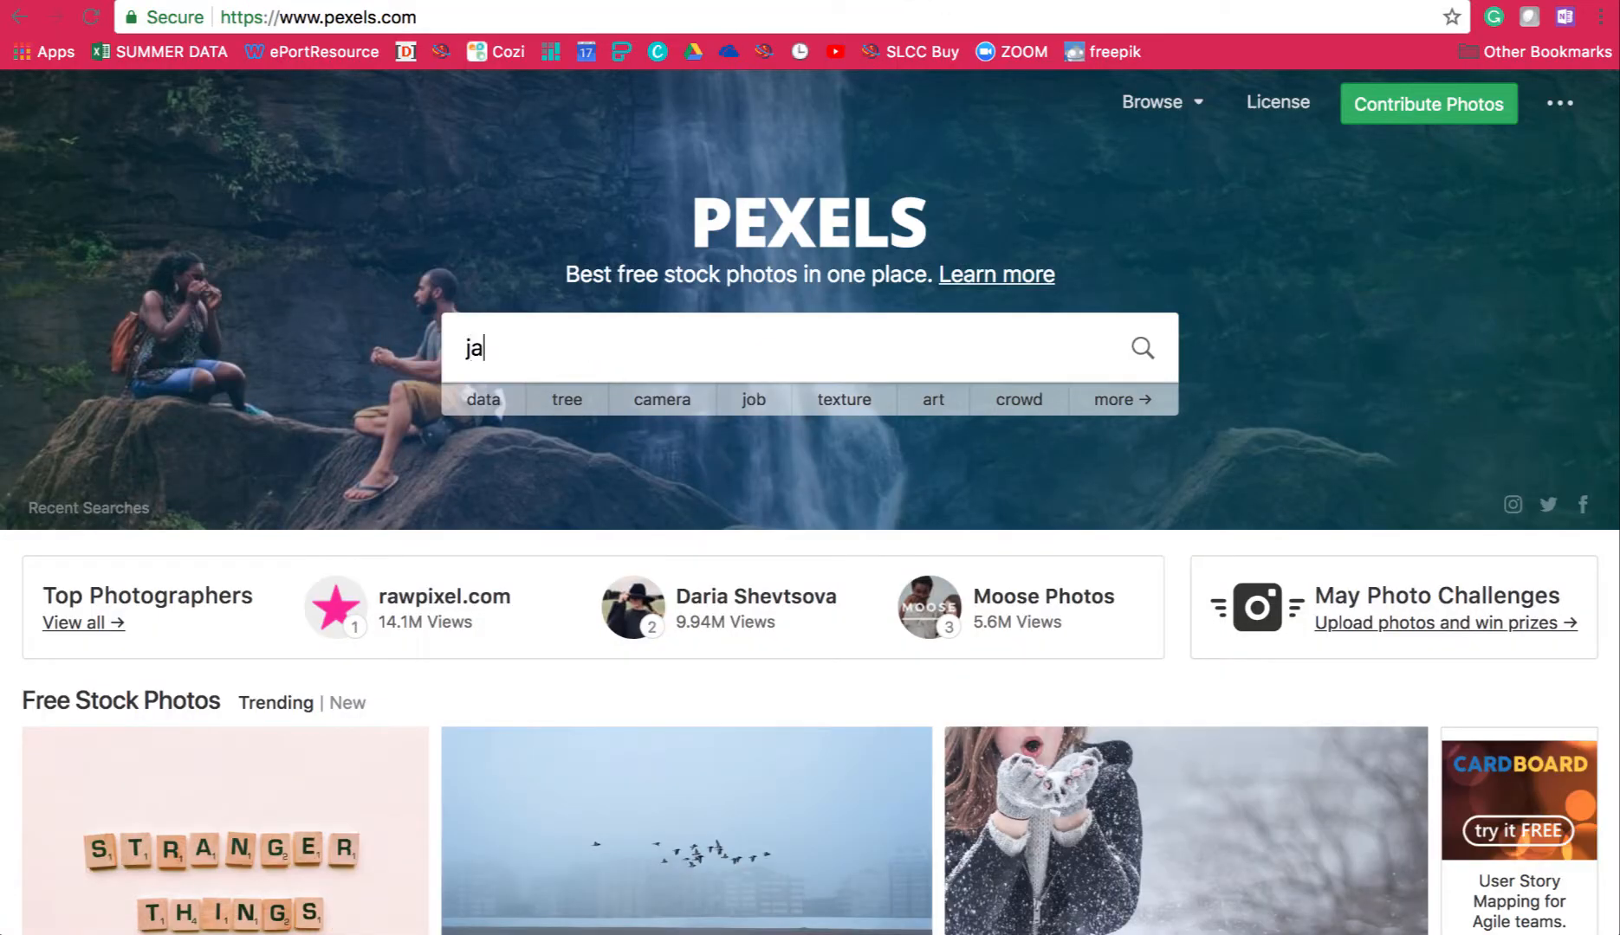
{"action": "type", "text": "panese"}
{"action": "key", "text": "Return"}
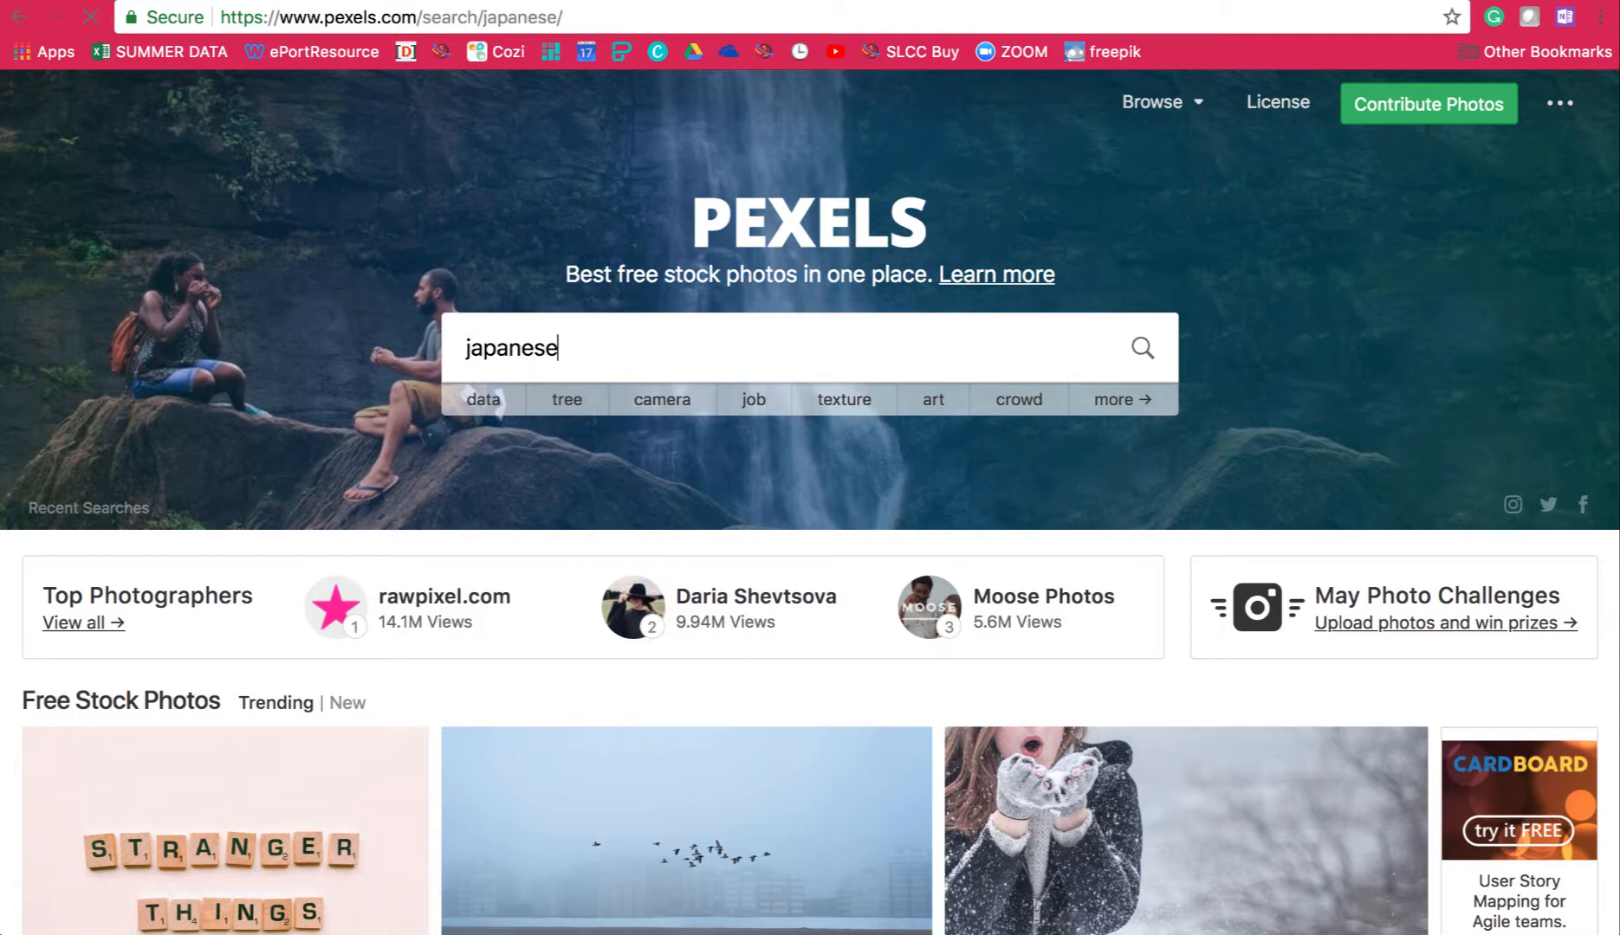
Download the Japanese lucky coin cat photo from Pexels and upload it to the Language page.
{"action": "left_click", "coordinate": [777, 832]}
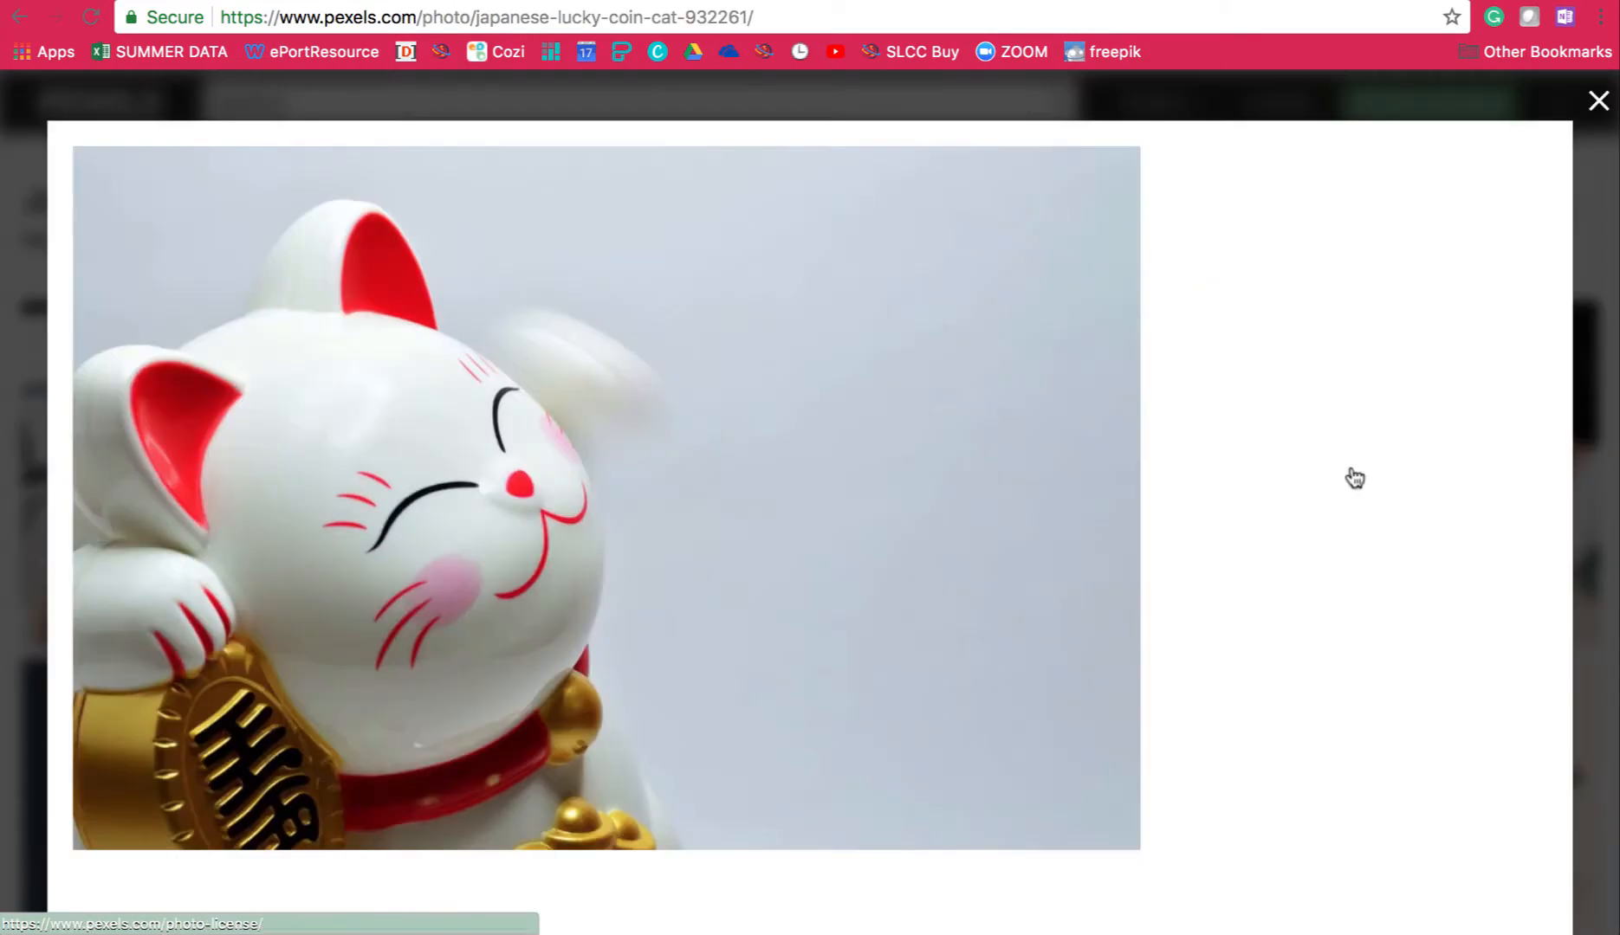
{"action": "left_click", "coordinate": [1388, 362]}
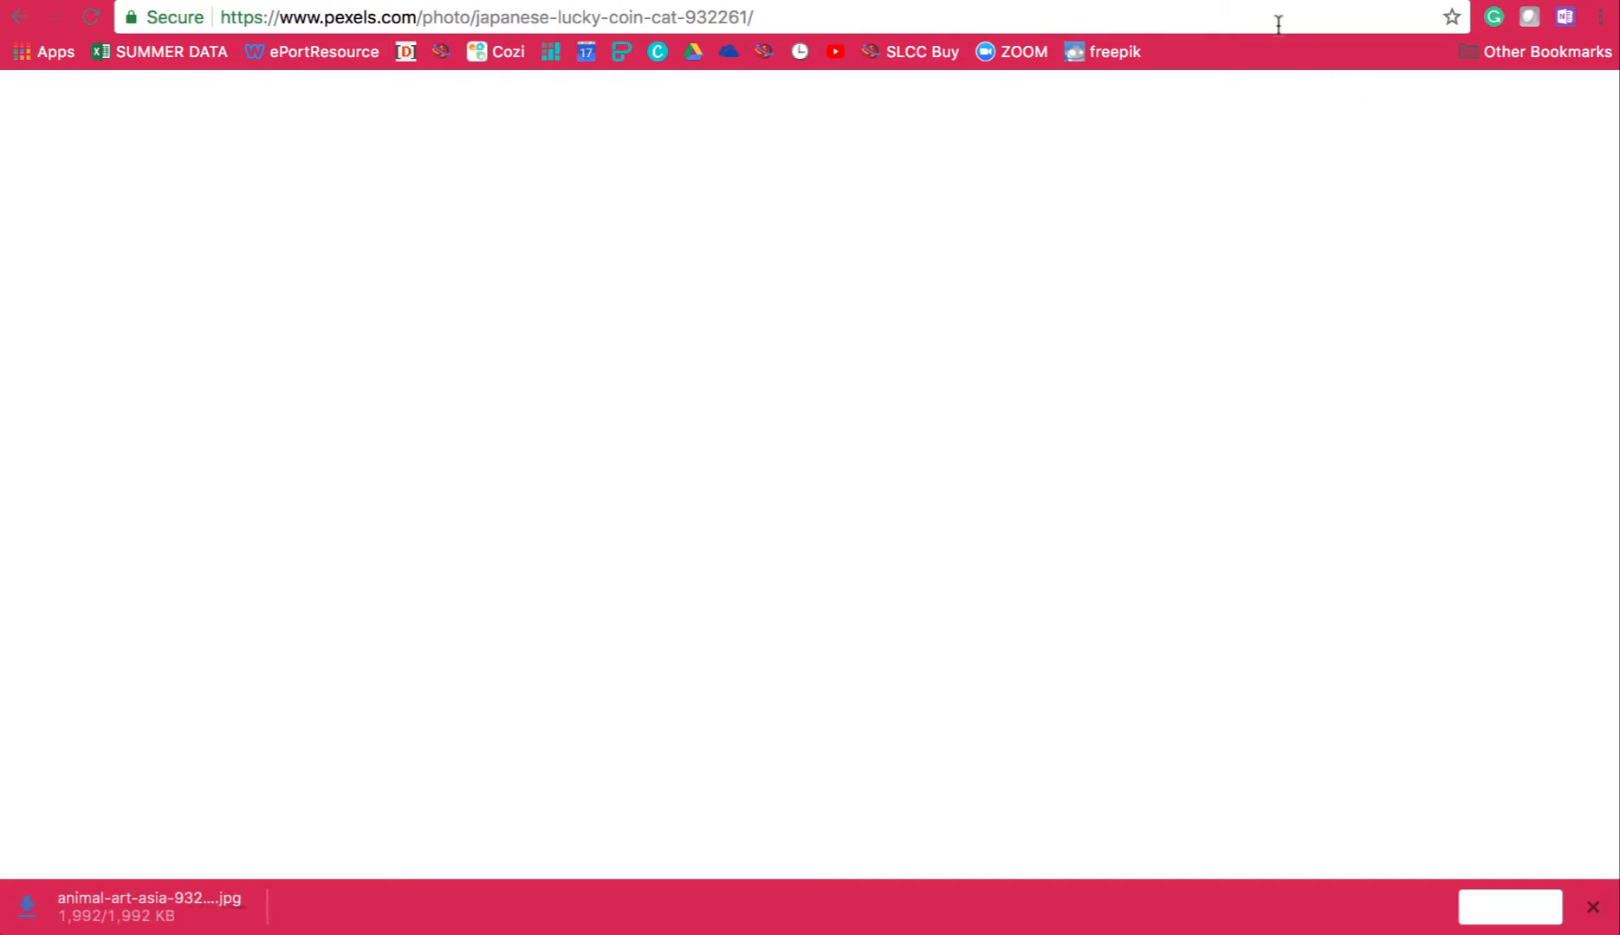
{"action": "key", "text": "ctrl+shift+Tab"}
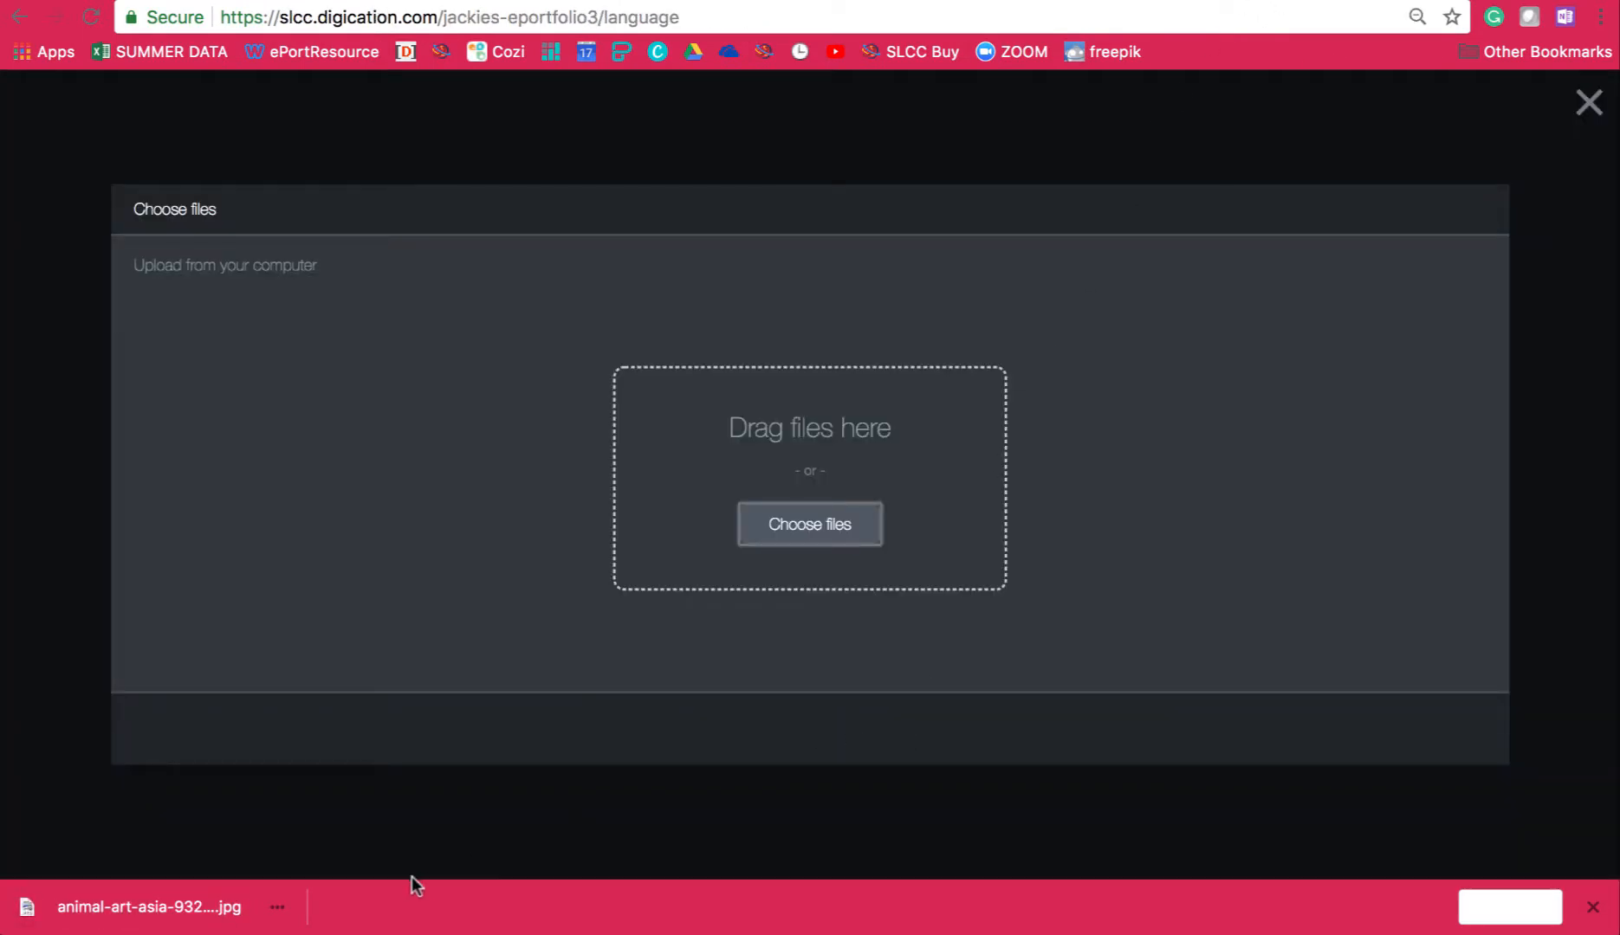
{"action": "left_click_drag", "start_coordinate": [161, 906], "coordinate": [467, 578]}
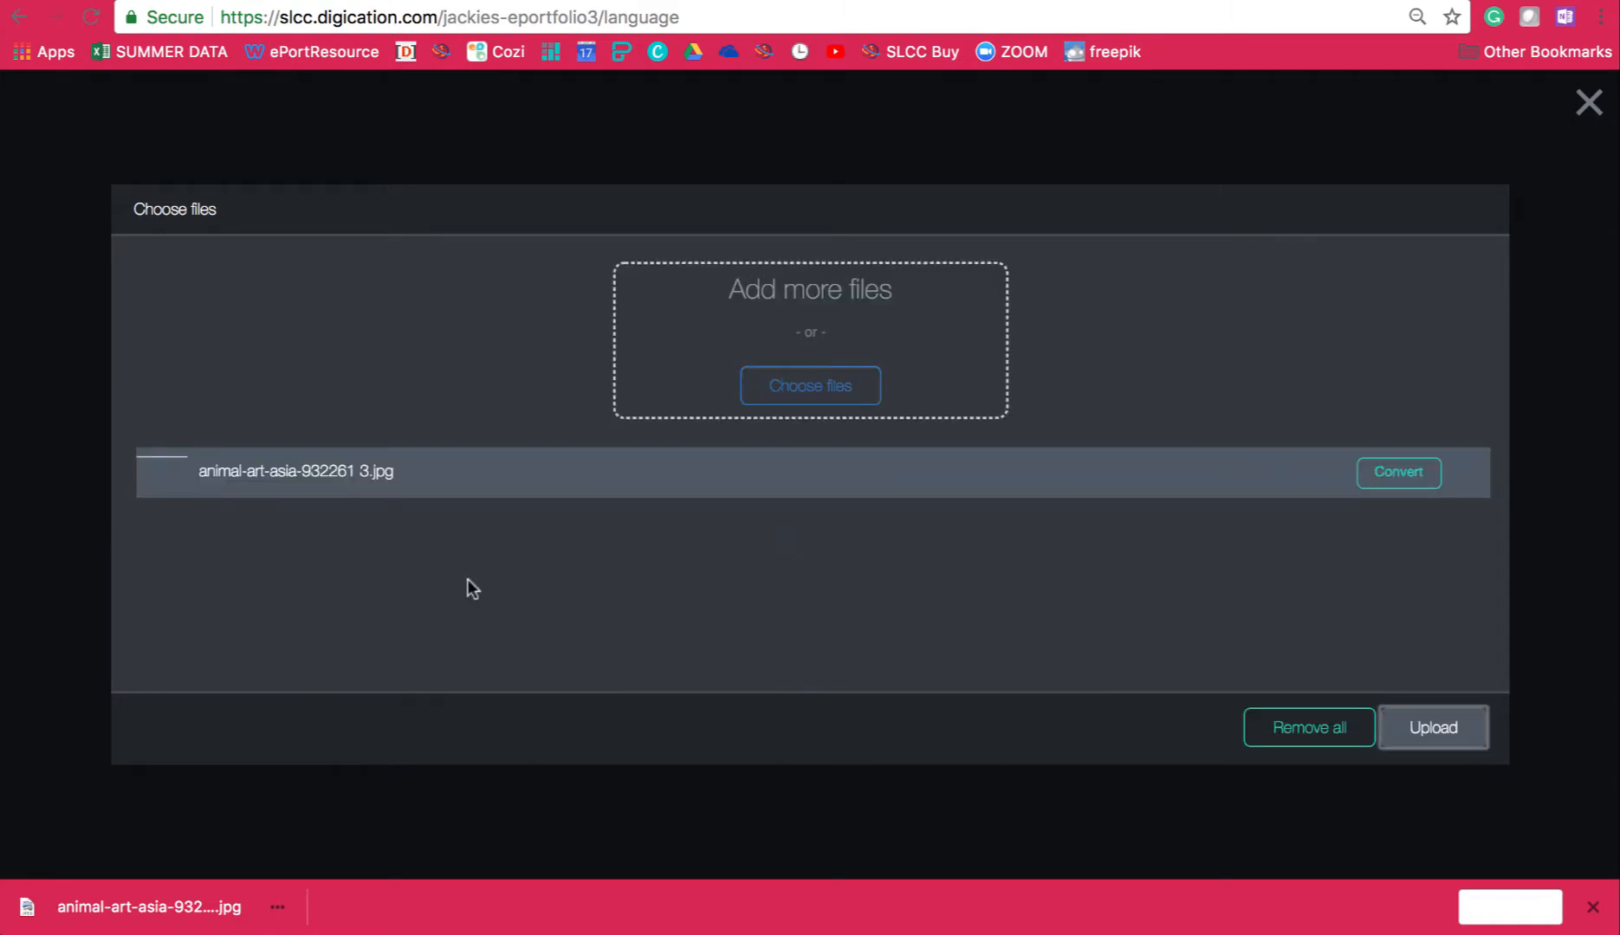
{"action": "left_click", "coordinate": [1443, 733]}
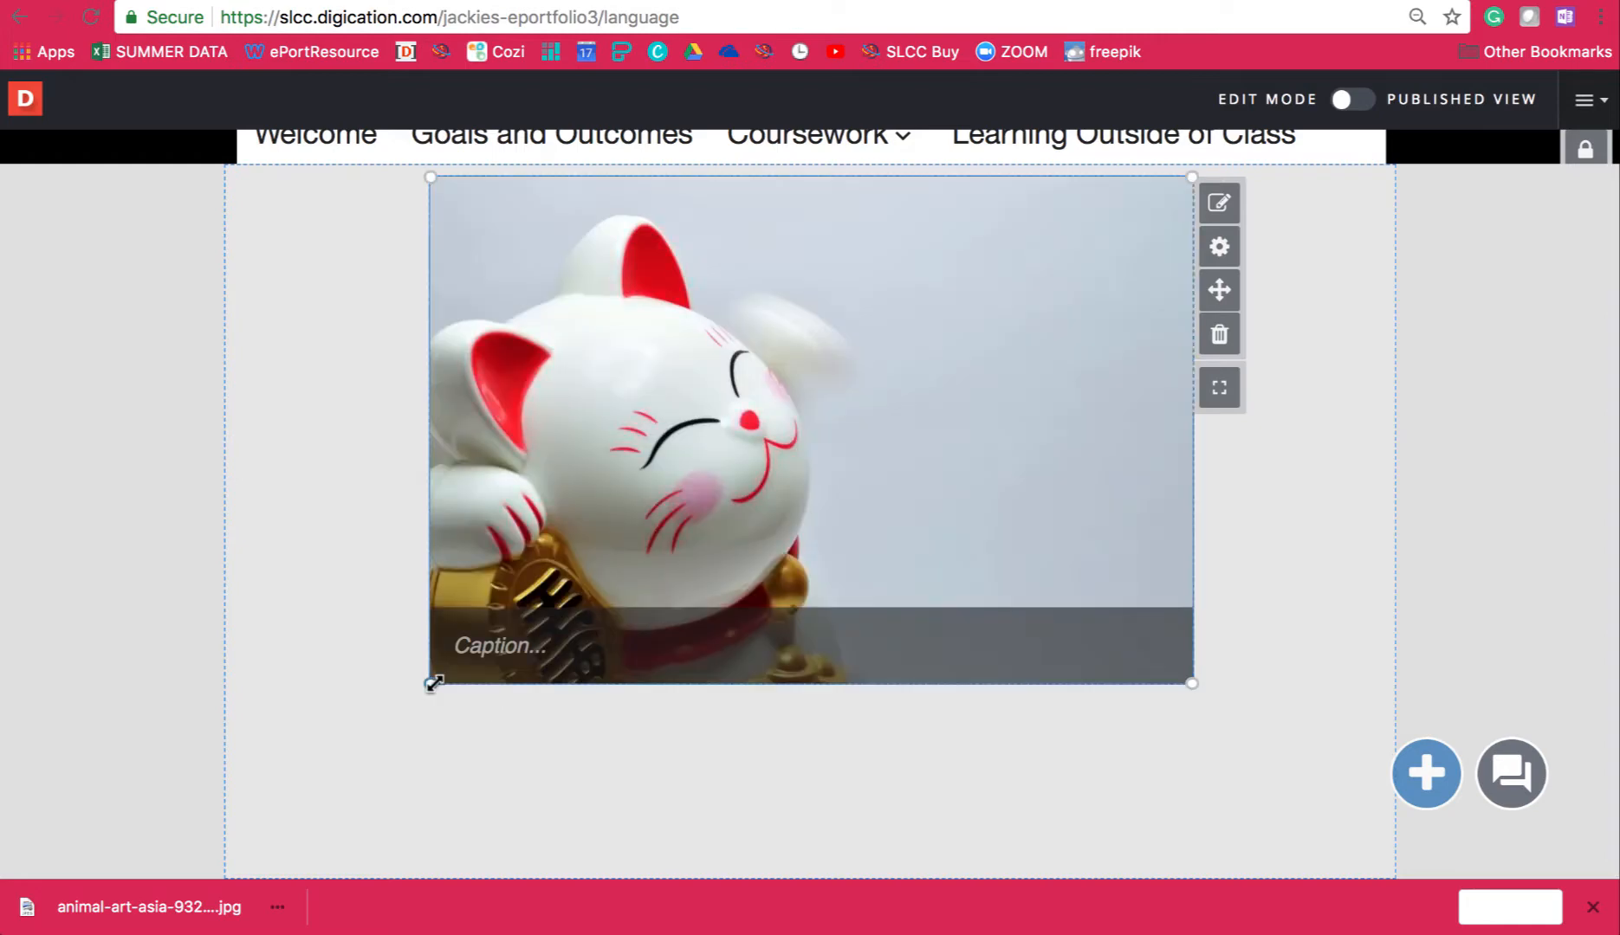
Shrink the lucky cat image to about three quarters of its width and centre it on the Language page.
{"action": "left_click_drag", "start_coordinate": [430, 684], "coordinate": [623, 543]}
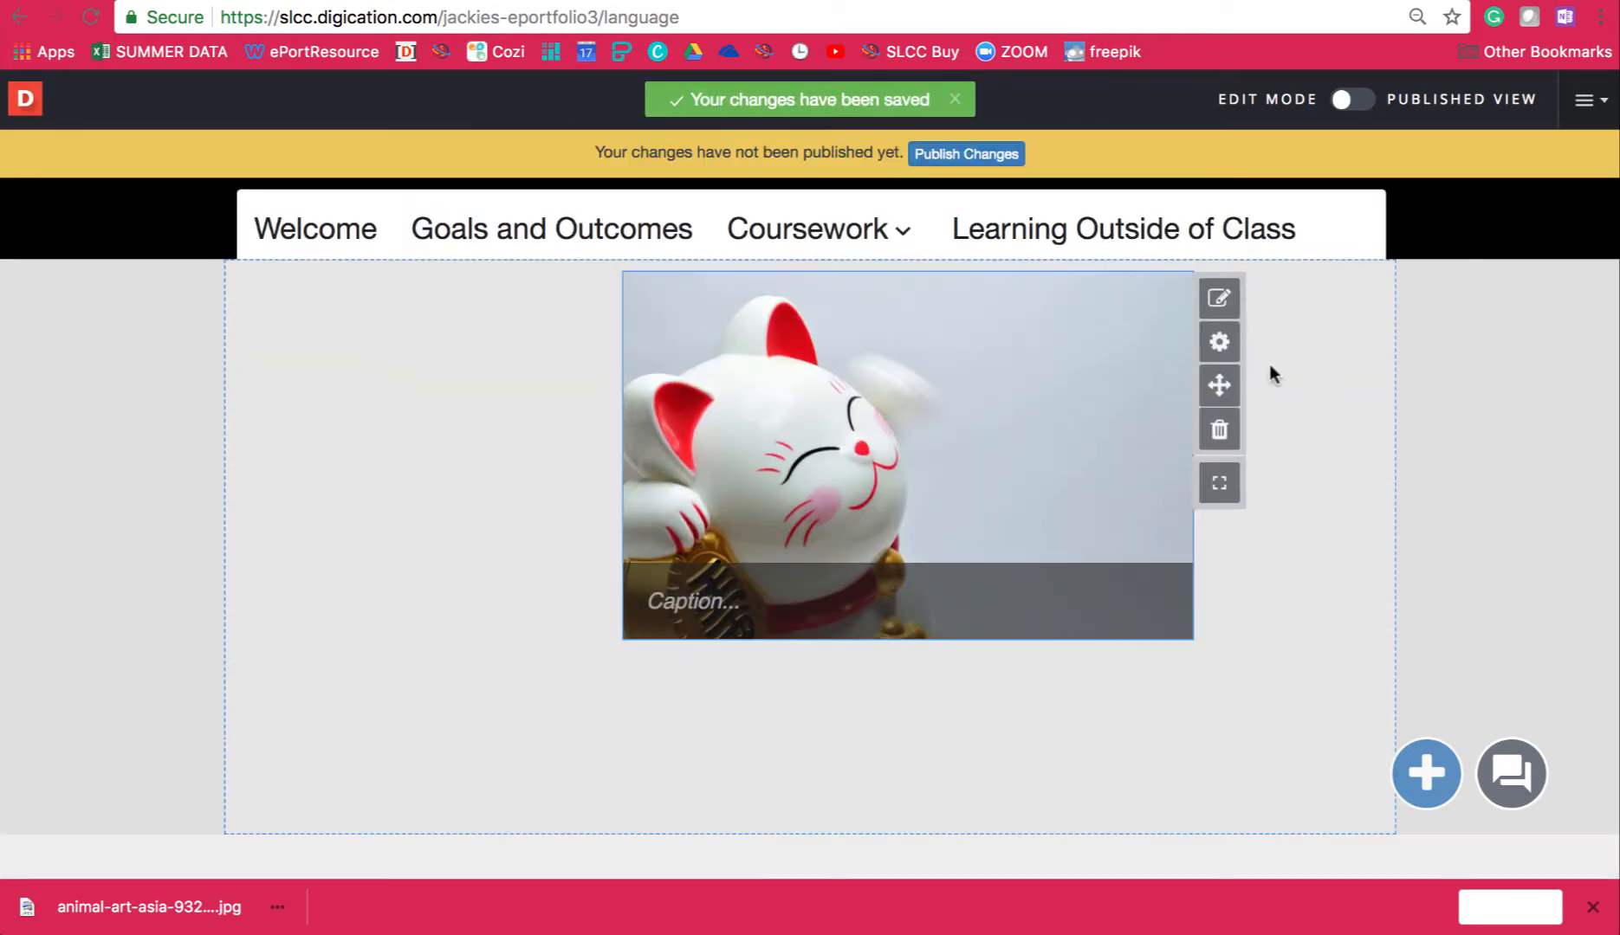
{"action": "left_click_drag", "start_coordinate": [1220, 385], "coordinate": [1149, 376]}
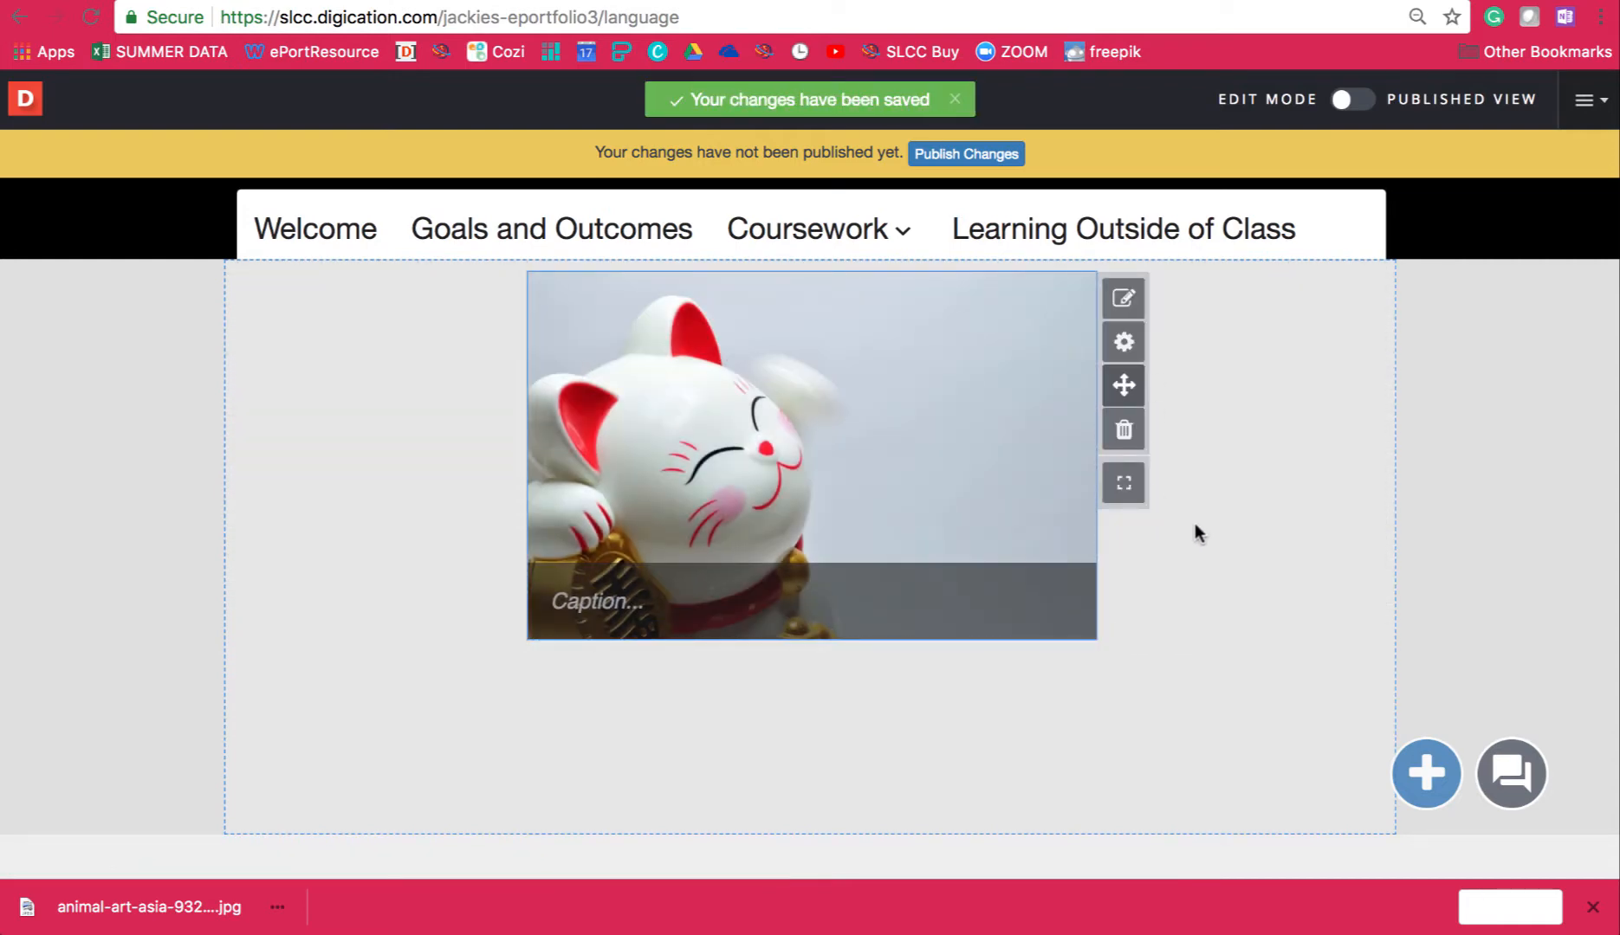
Add a rich text block below the lucky cat image on the Language page.
{"action": "left_click", "coordinate": [1427, 773]}
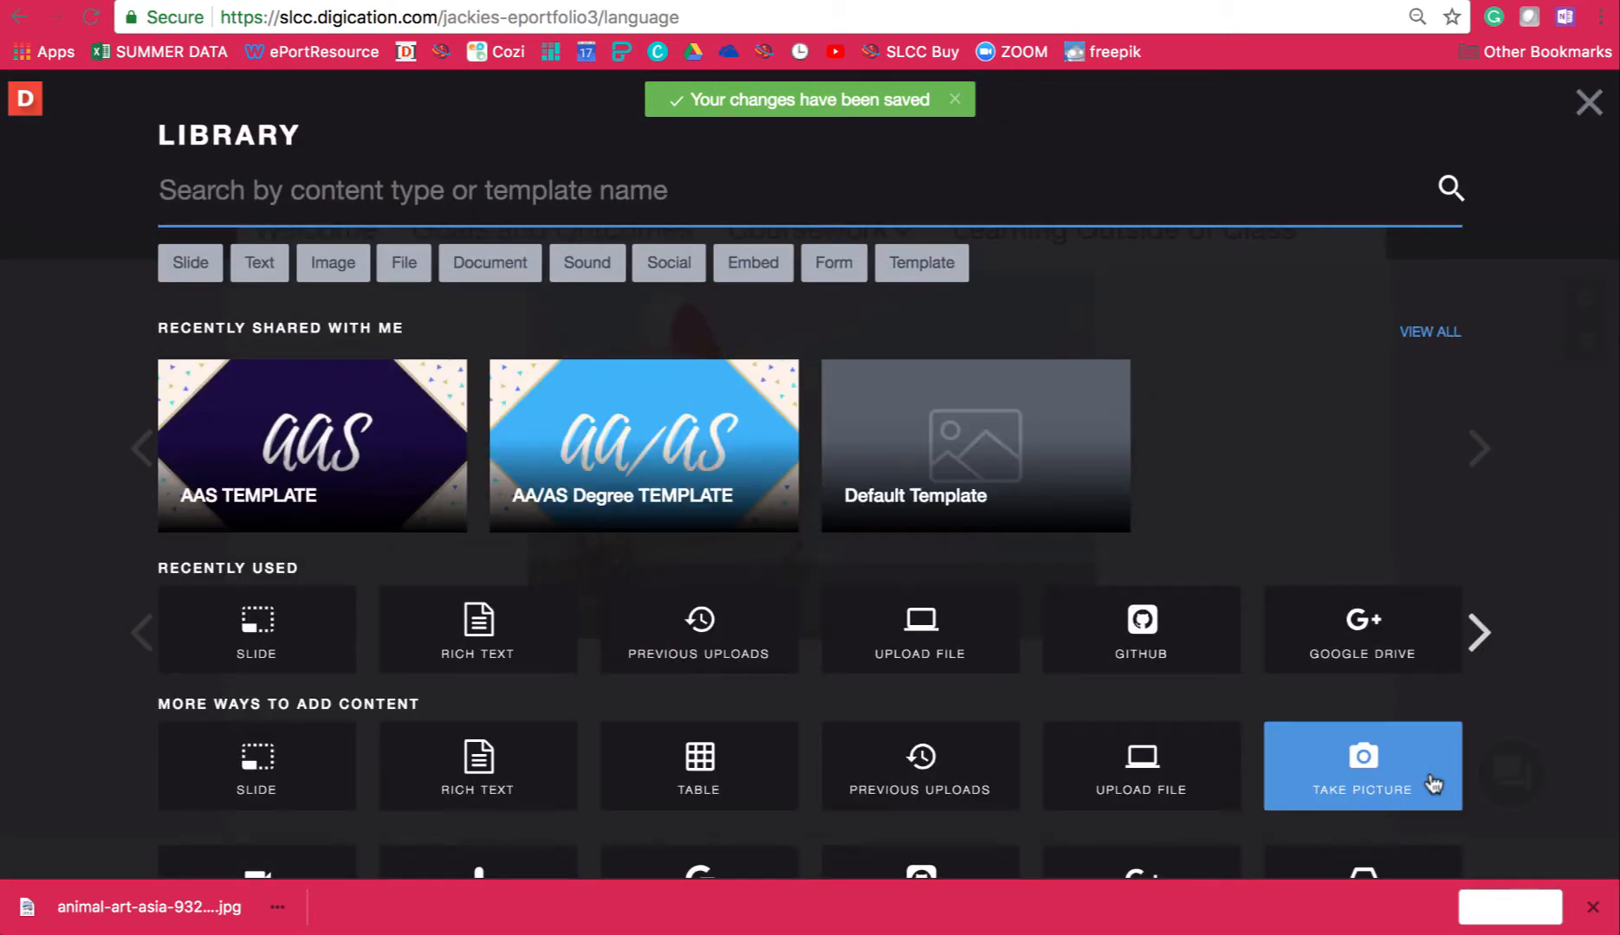
{"action": "left_click", "coordinate": [271, 264]}
{"action": "left_click", "coordinate": [289, 413]}
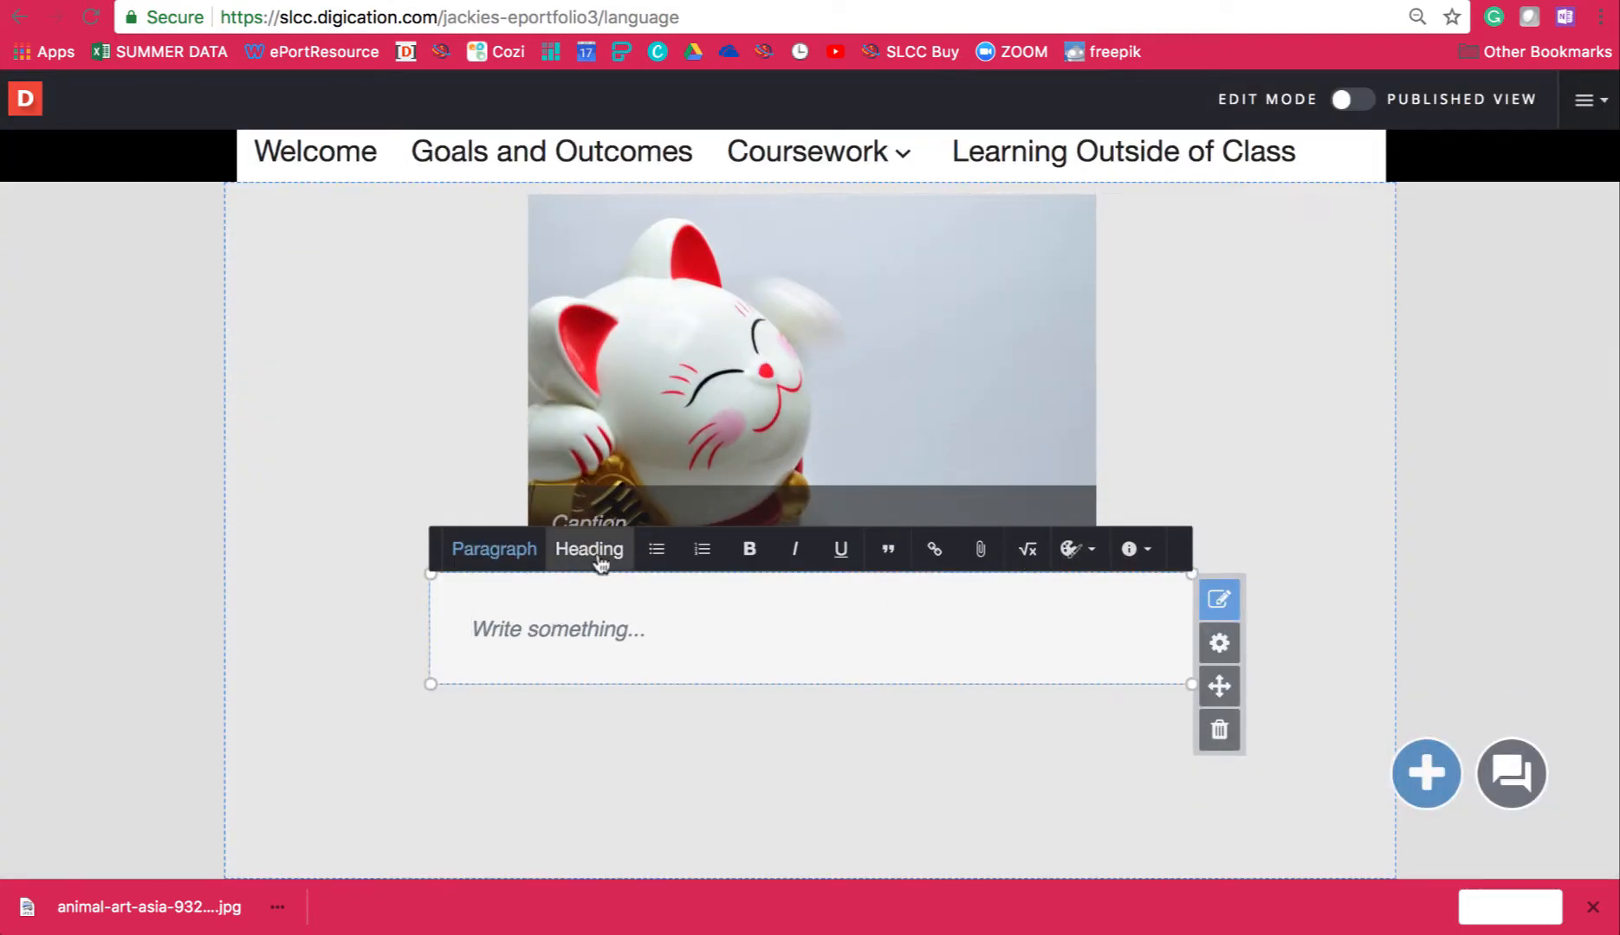
Enter the heading "Language (LN): JPN 1010 - First Semester Japanese" and start a paragraph-style line beneath it.
{"action": "left_click", "coordinate": [598, 554]}
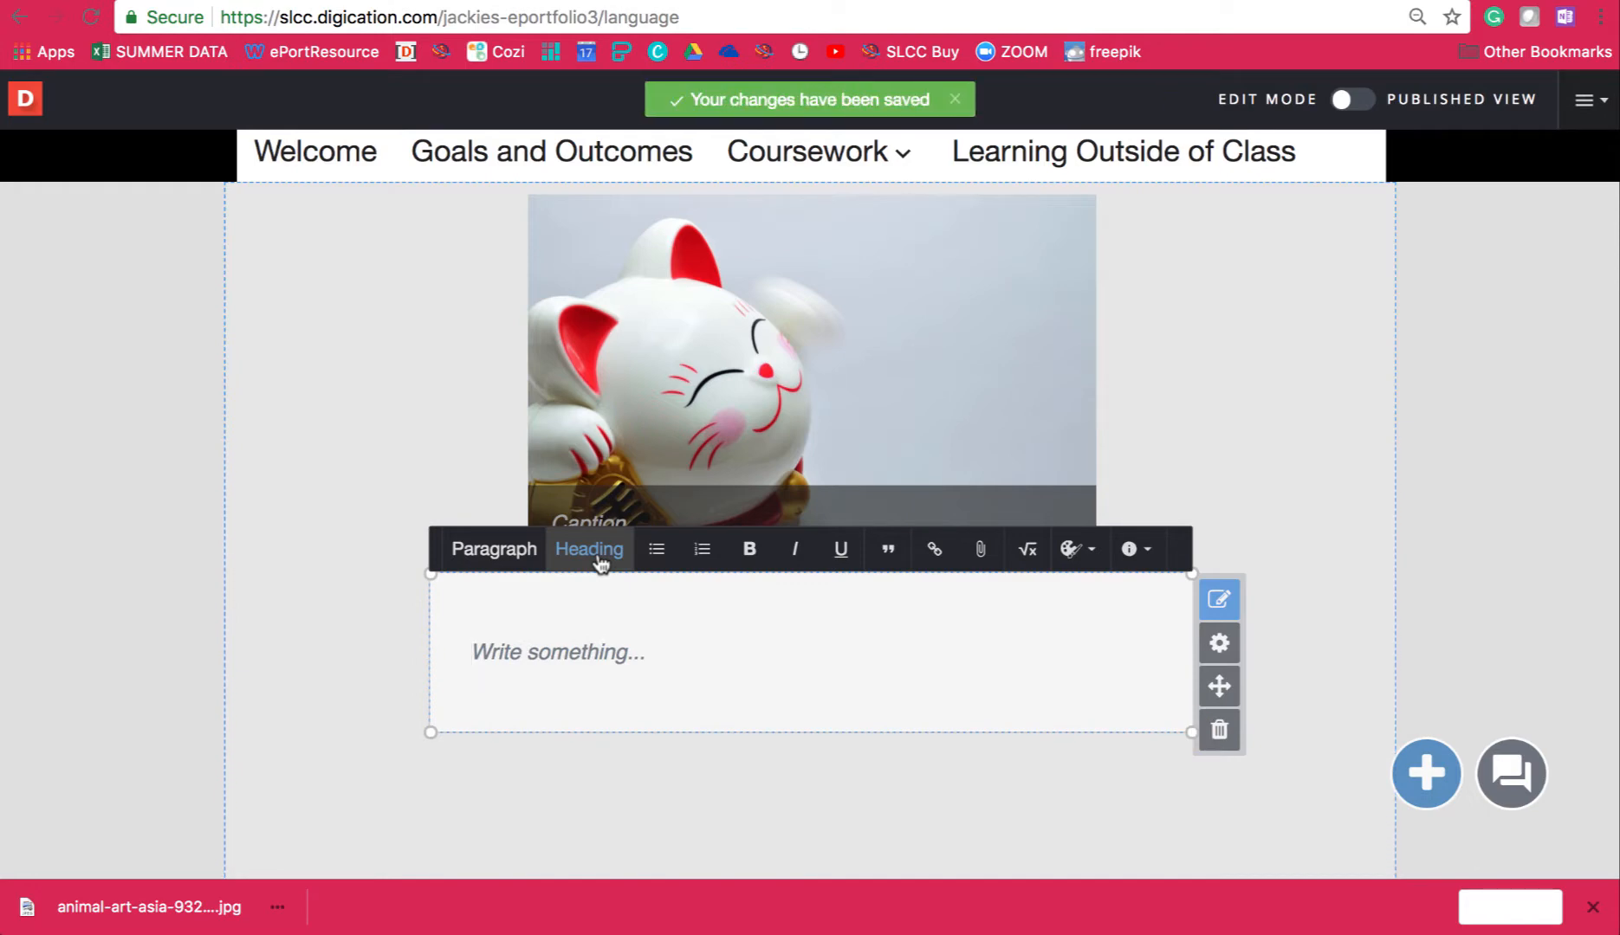
{"action": "type", "text": "Langua"}
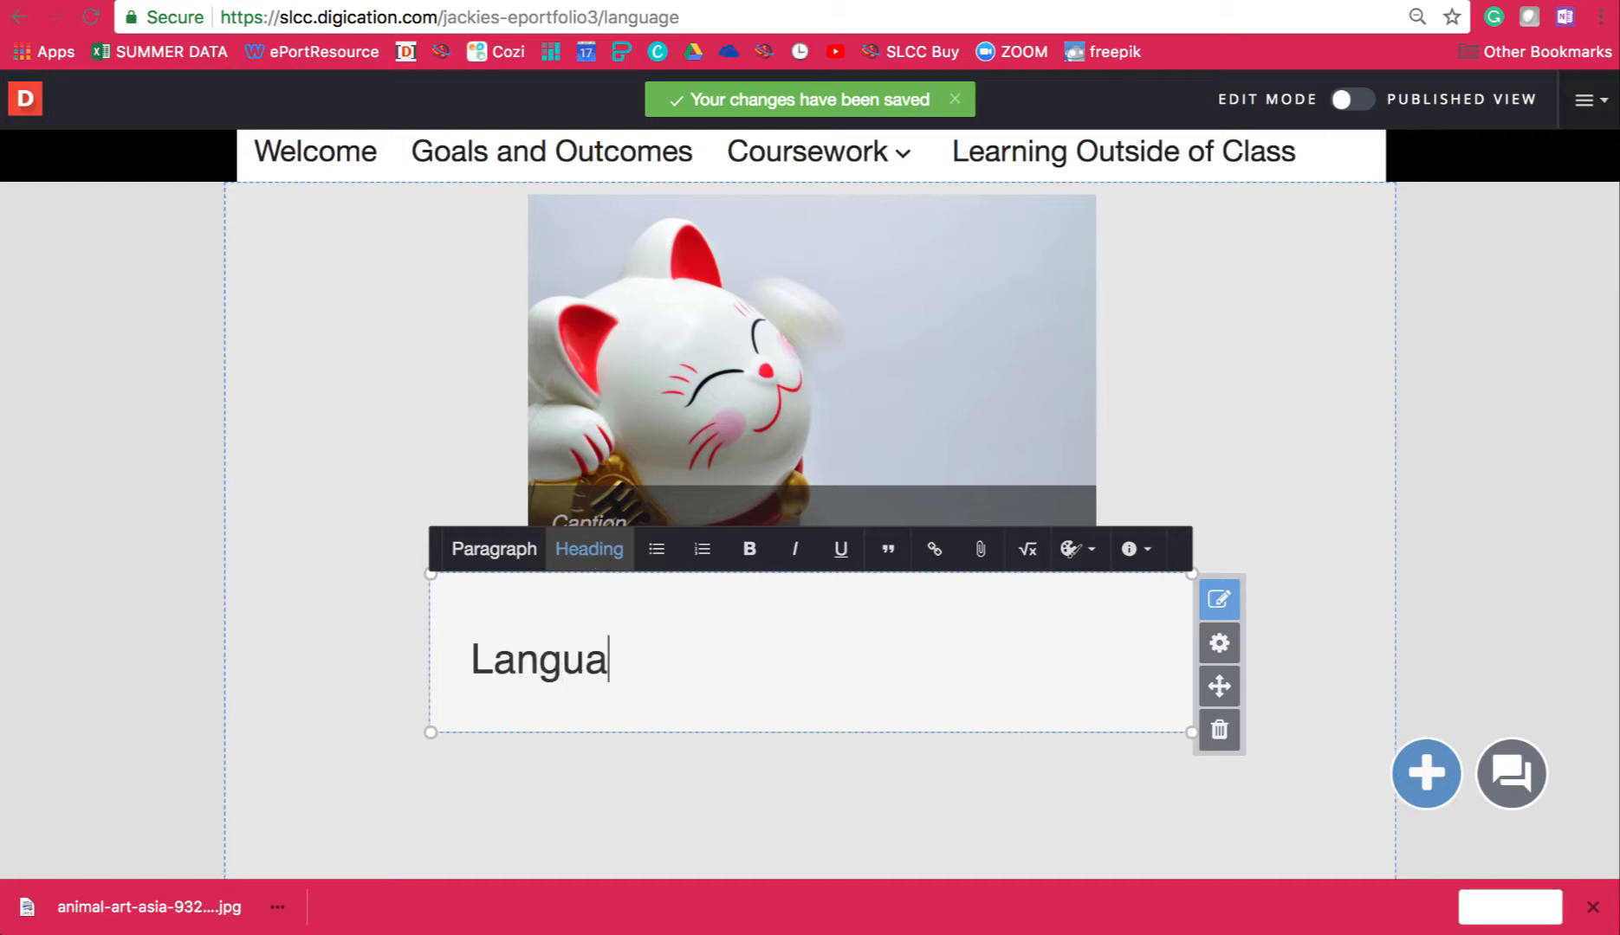
{"action": "type", "text": "ge (L"}
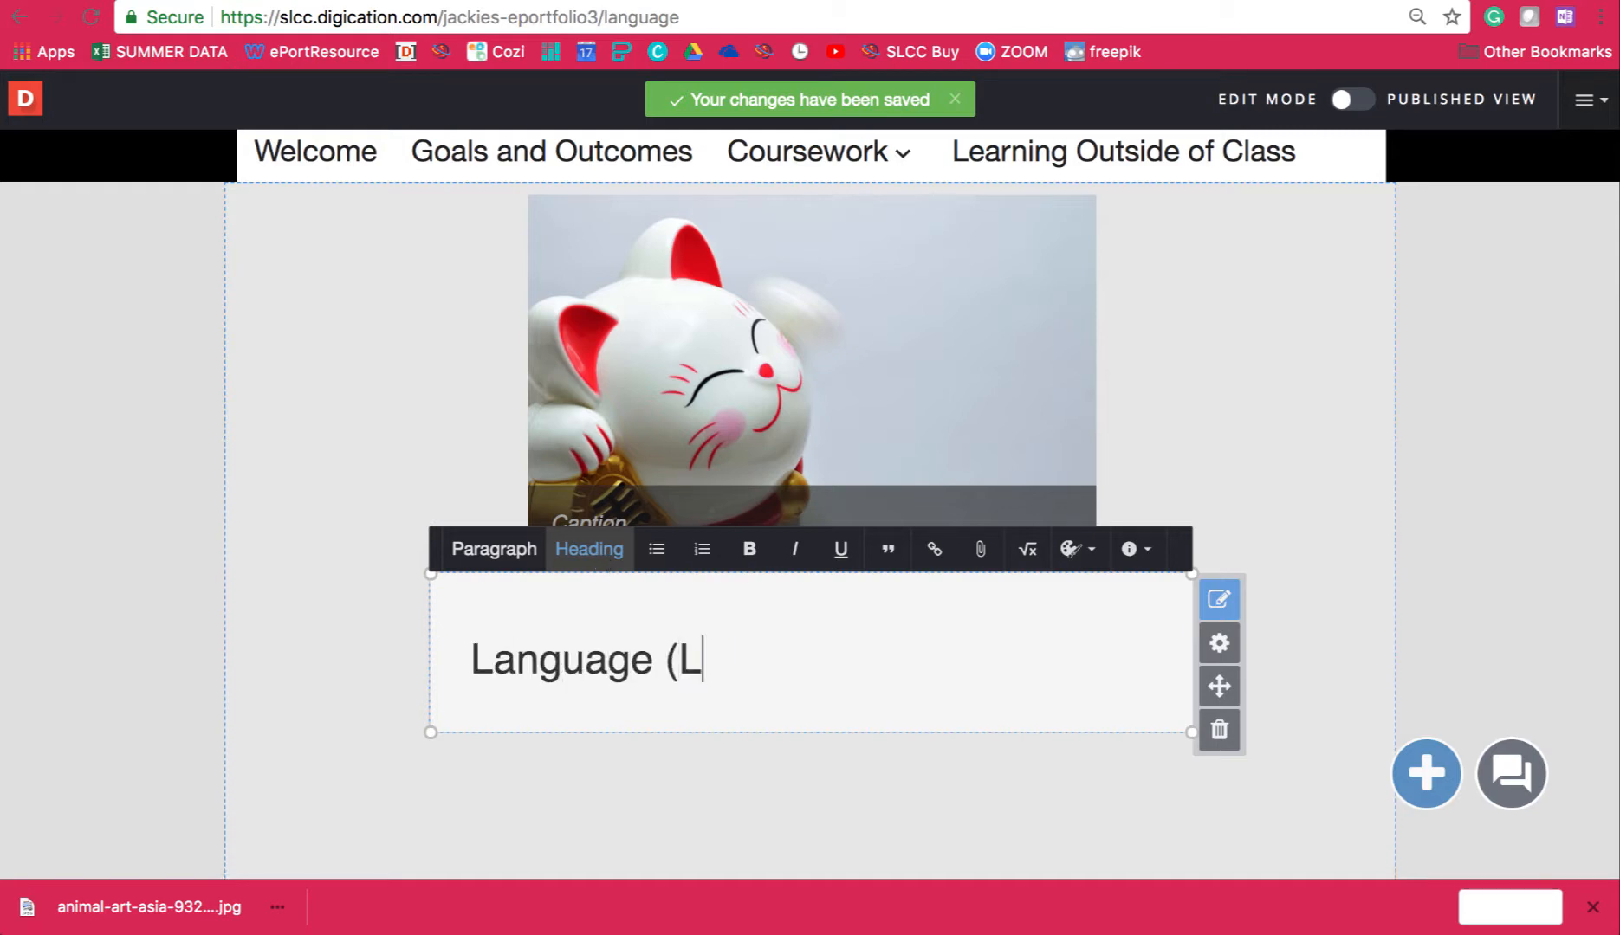
{"action": "type", "text": "N)"}
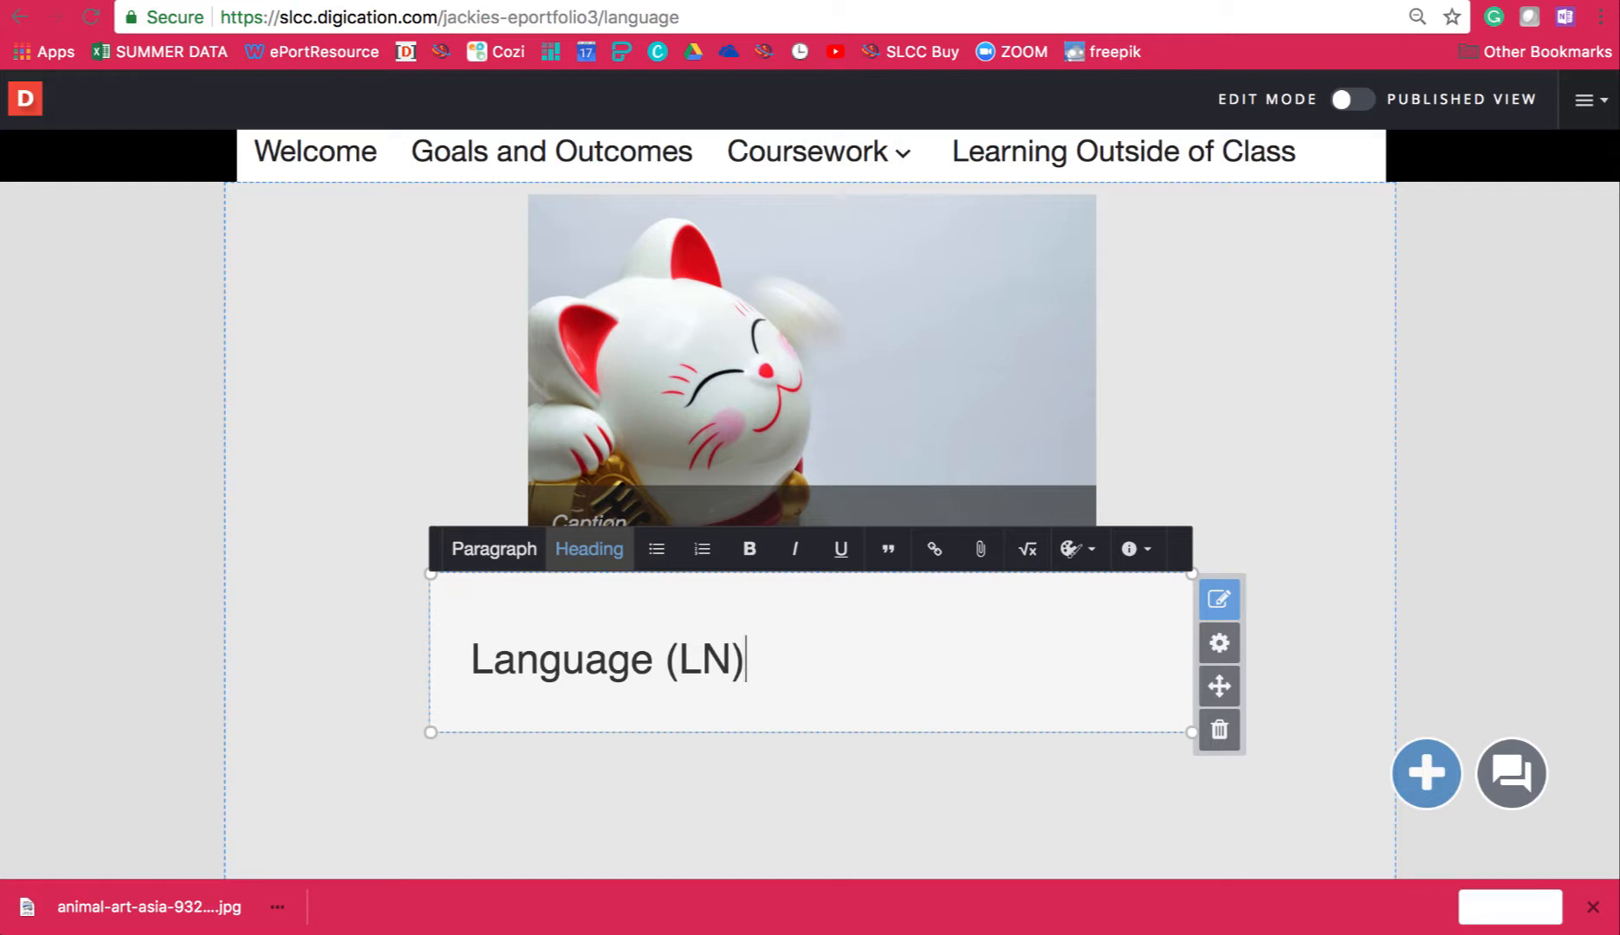
{"action": "type", "text": ":"}
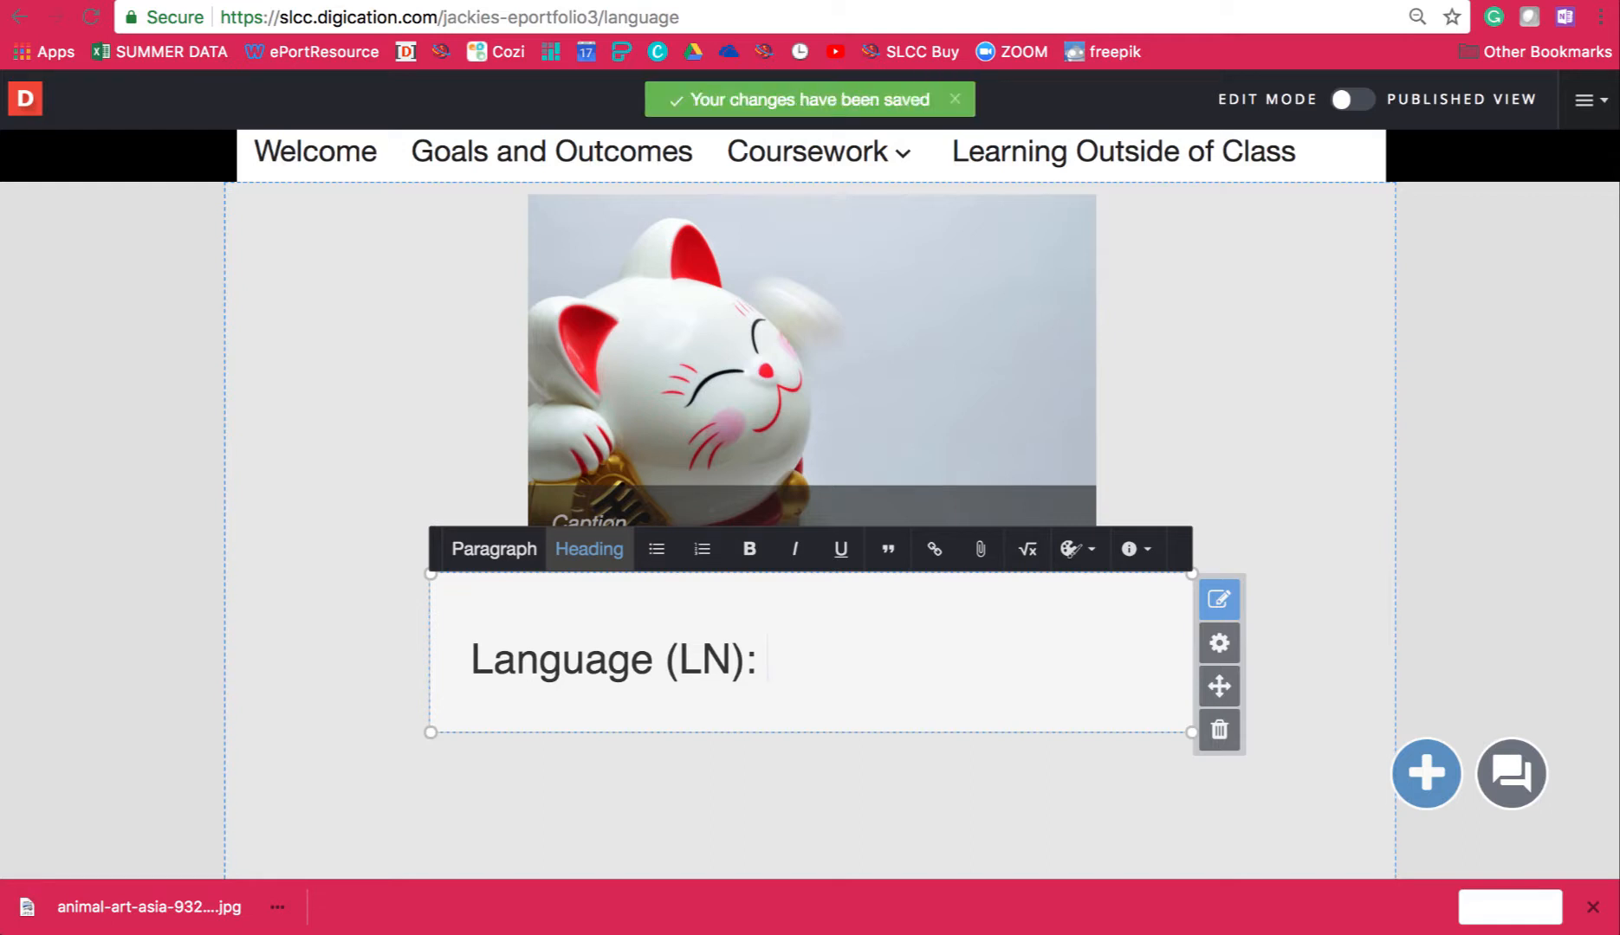
{"action": "type", "text": "JPN 1010"}
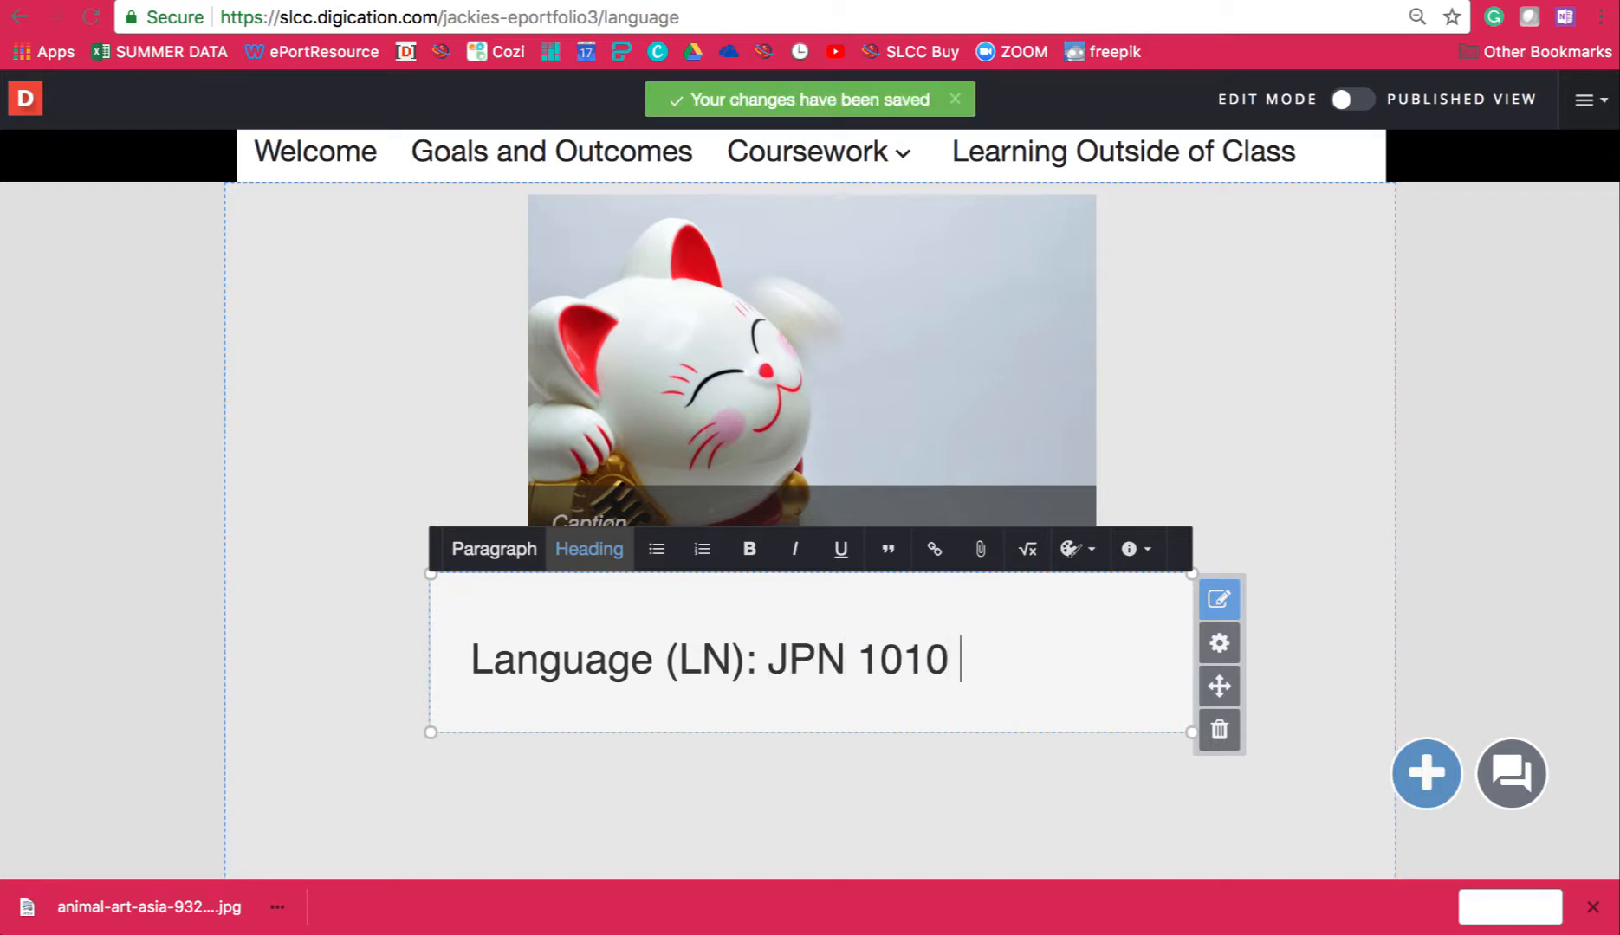
{"action": "type", "text": " - F"}
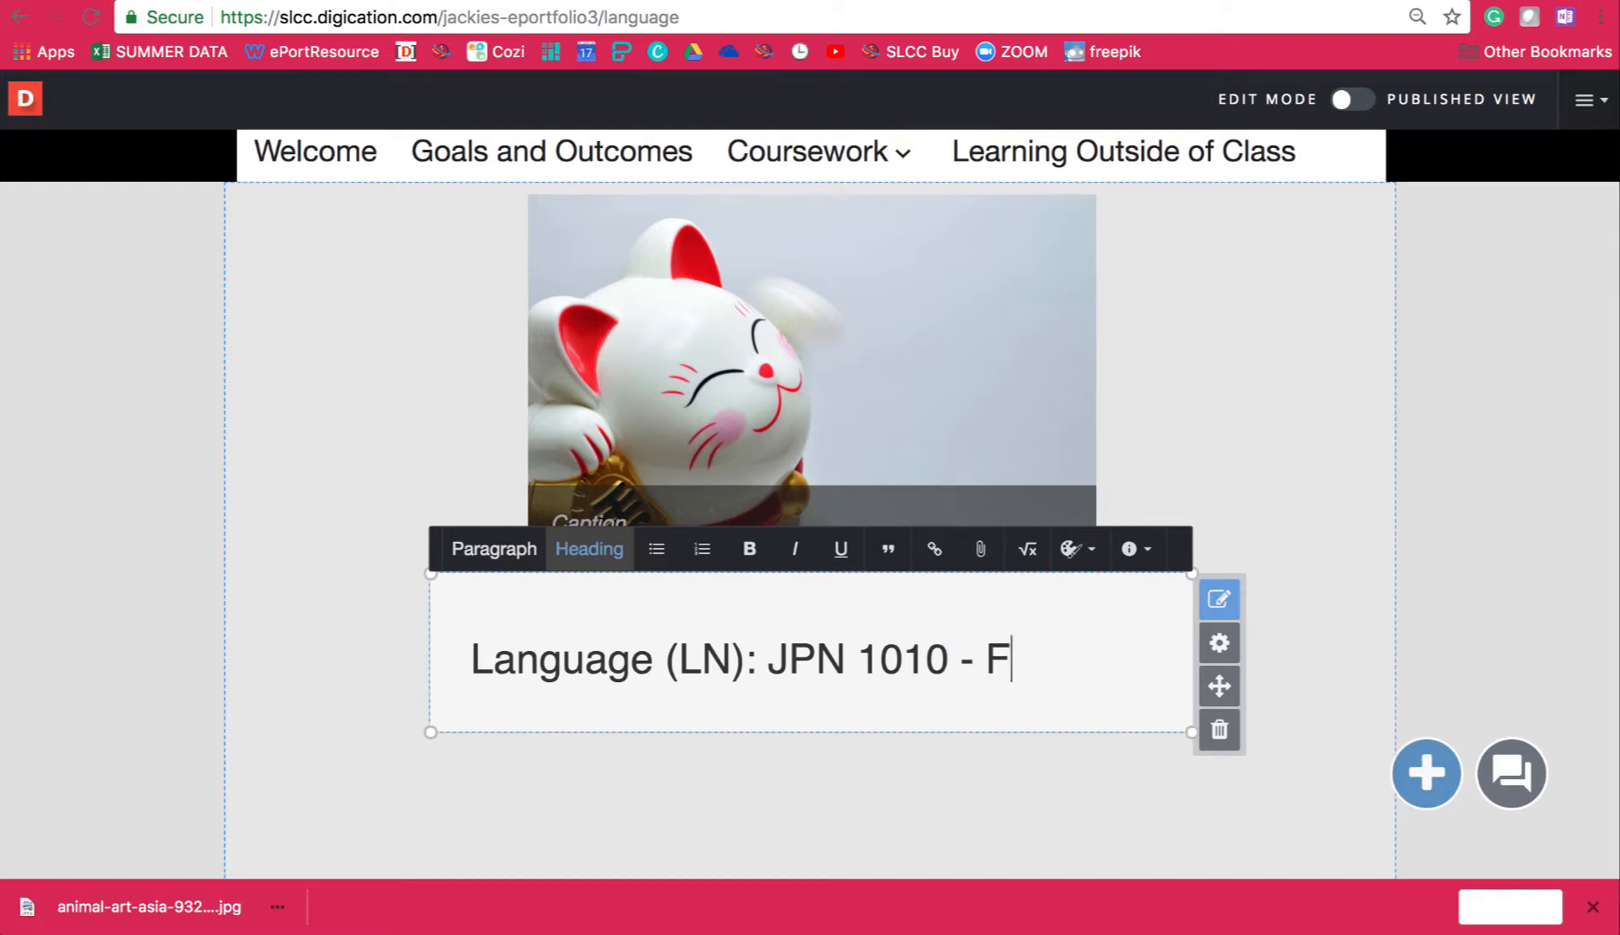
{"action": "type", "text": "irst Semes"}
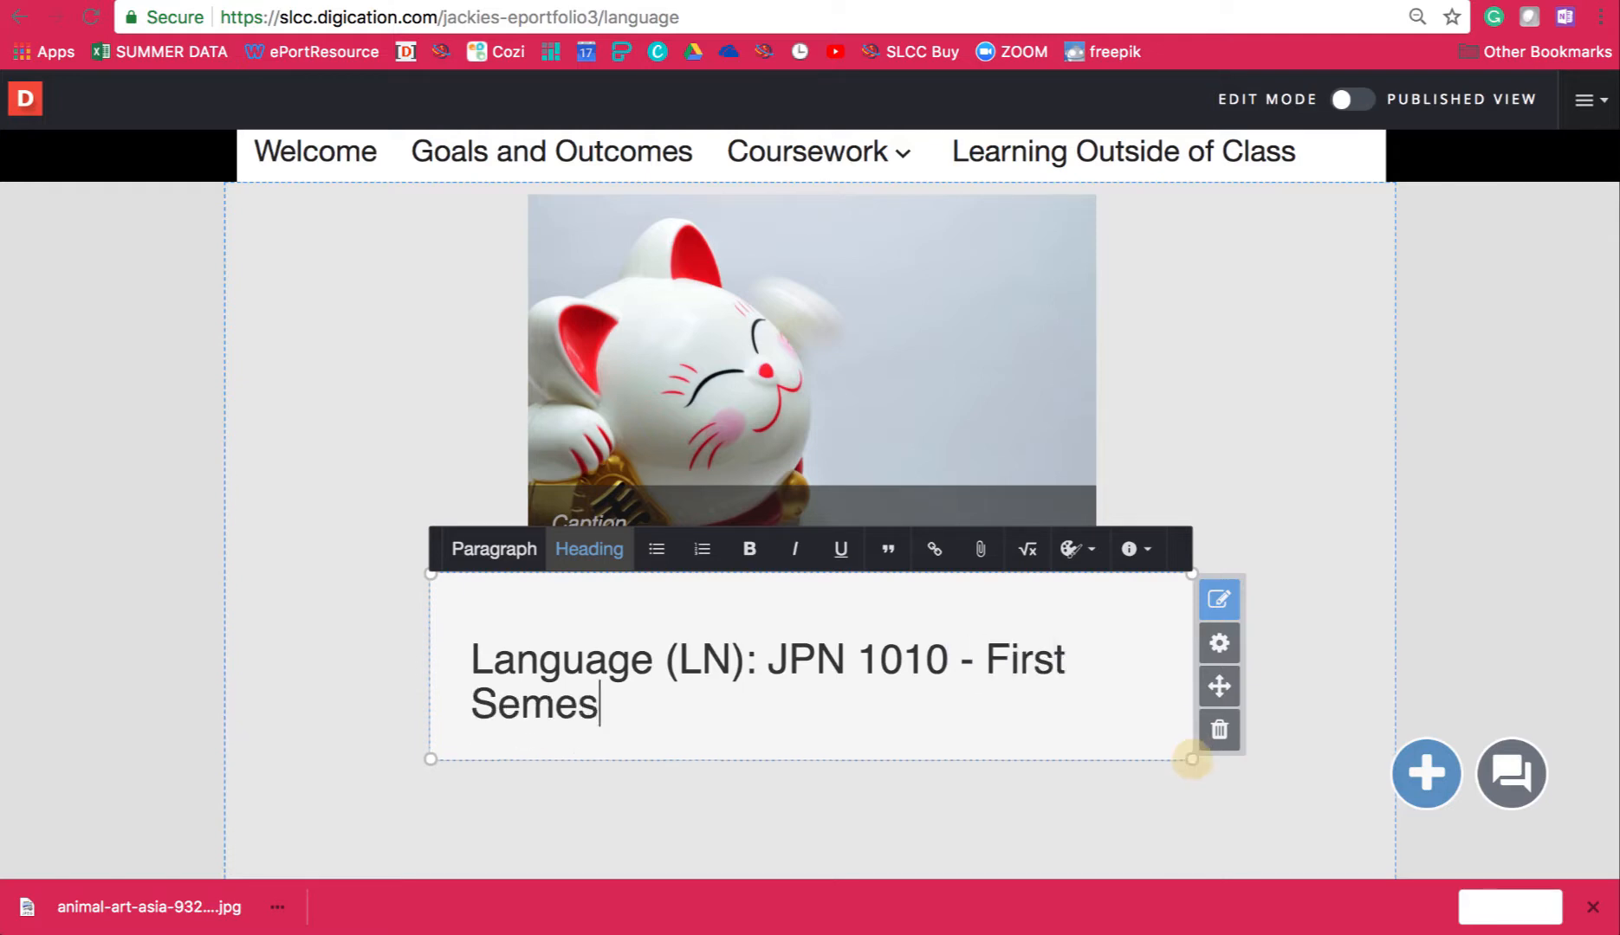
{"action": "type", "text": "ter Japanese"}
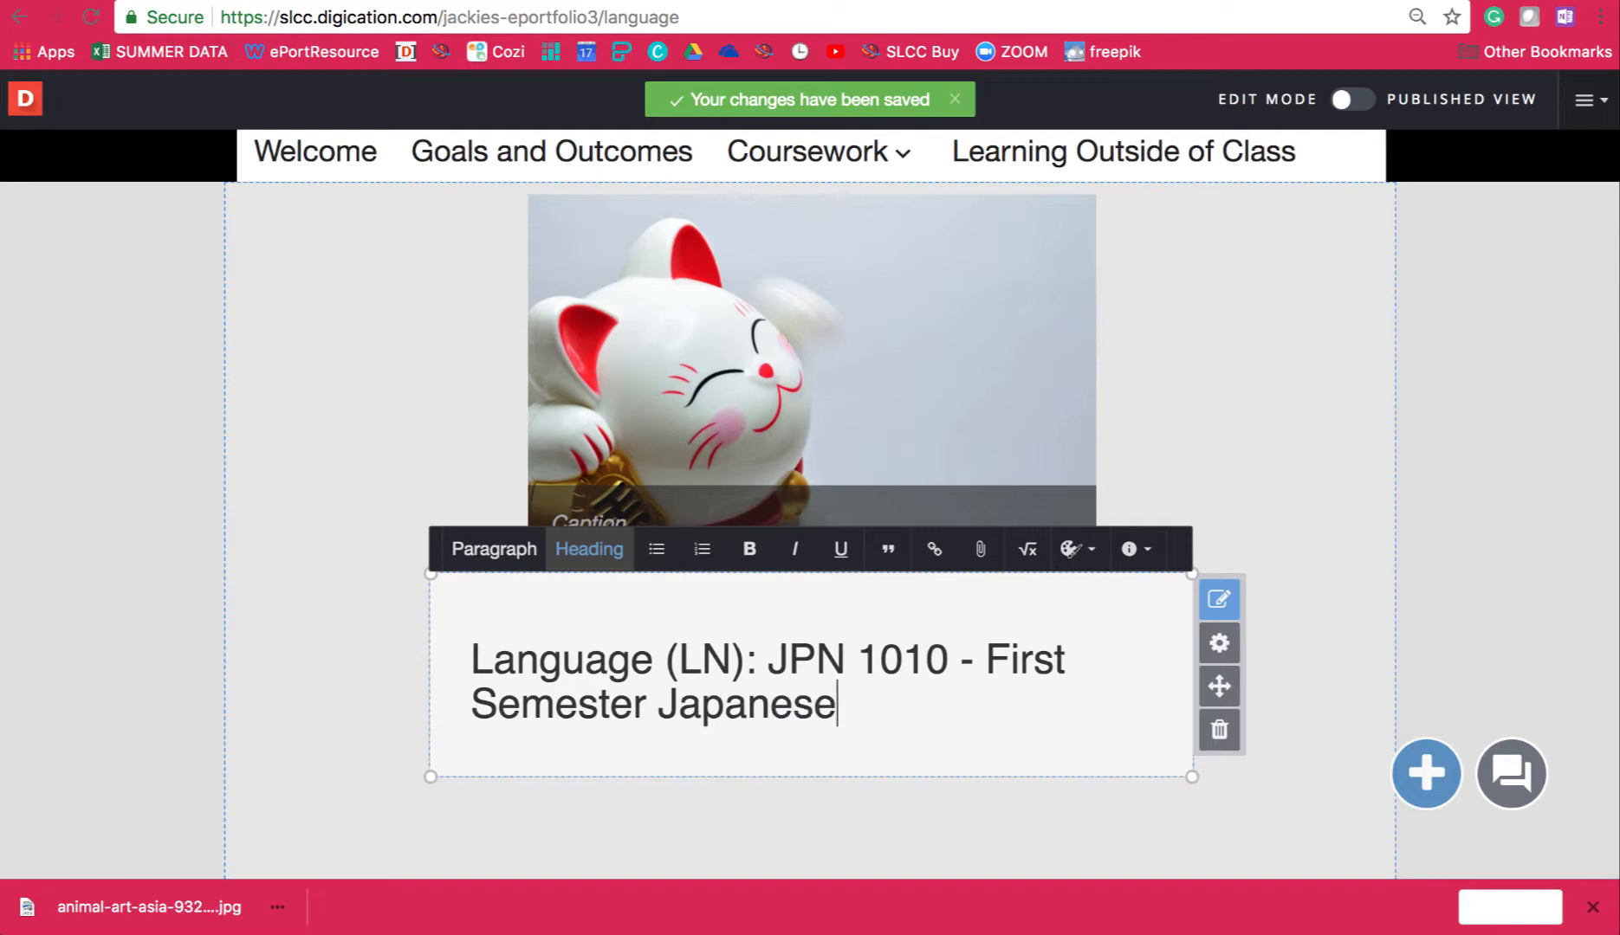
{"action": "key", "text": "Return"}
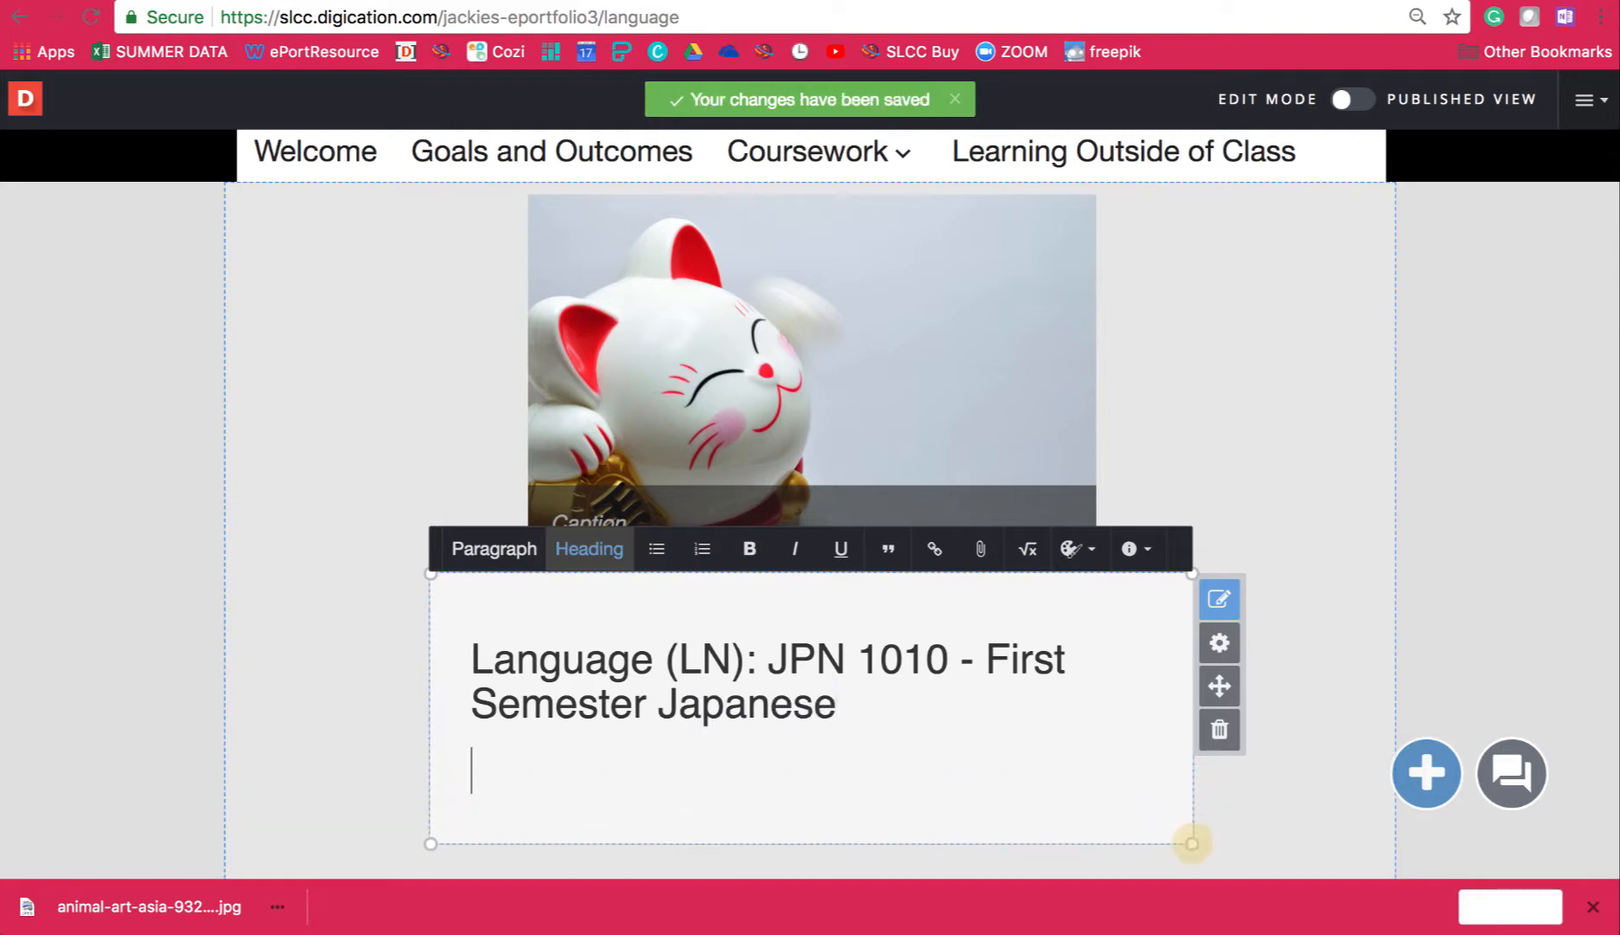
{"action": "left_click", "coordinate": [494, 554]}
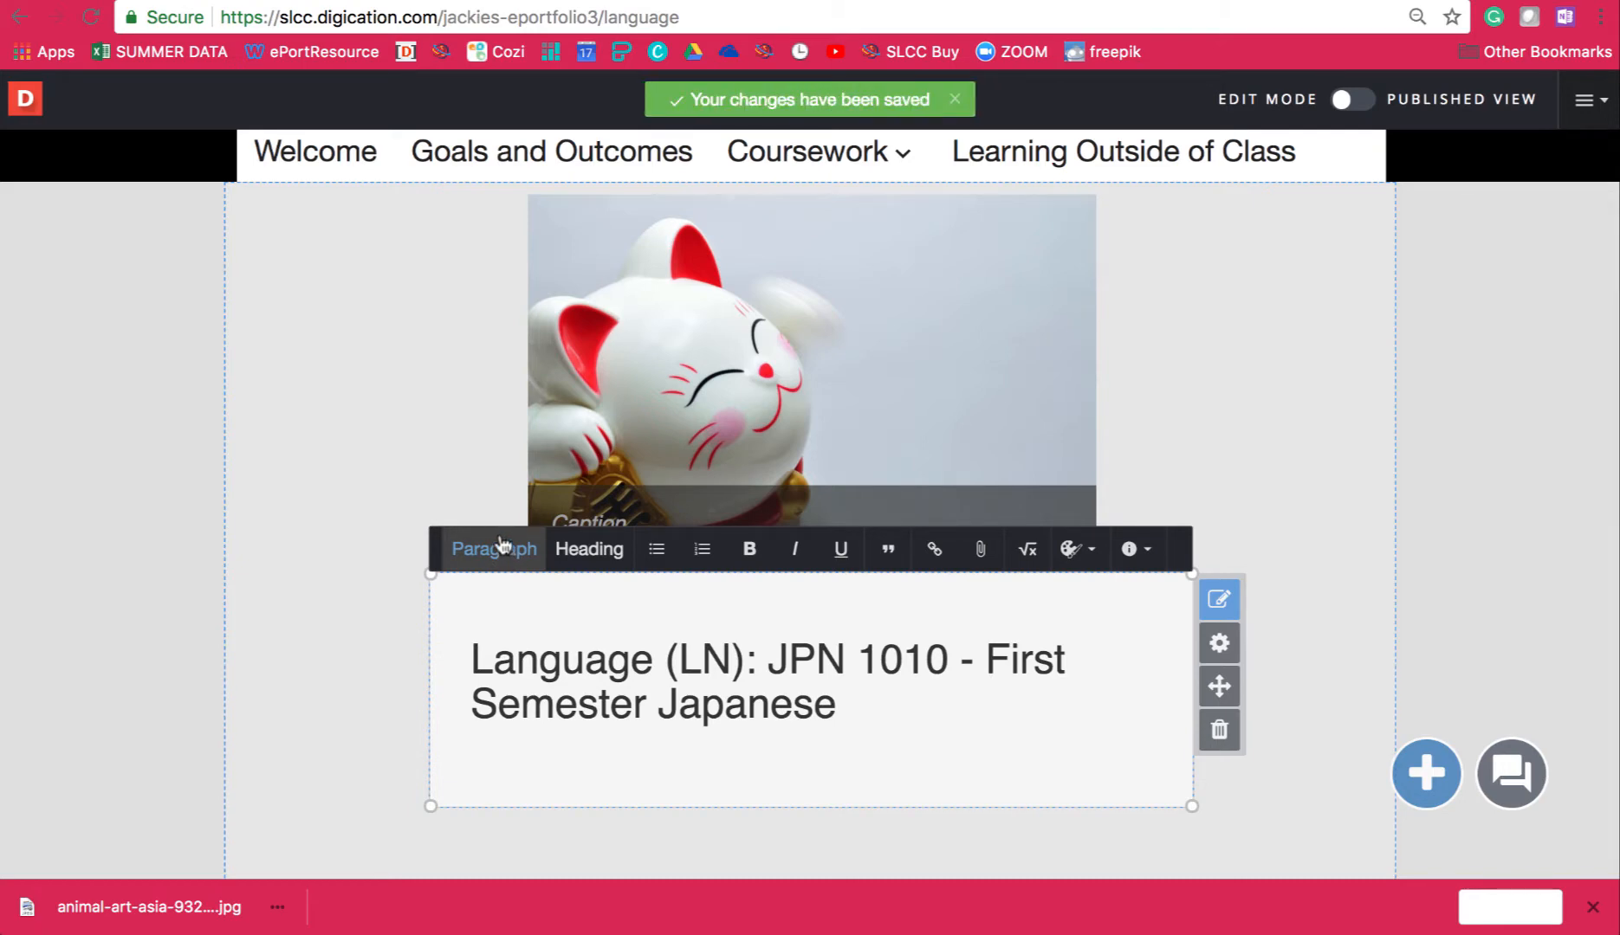
Open the International/Global course page in a new window and copy its sentence "To fulfill my international/global credit I took [?]".
{"action": "mouse_move", "coordinate": [861, 179]}
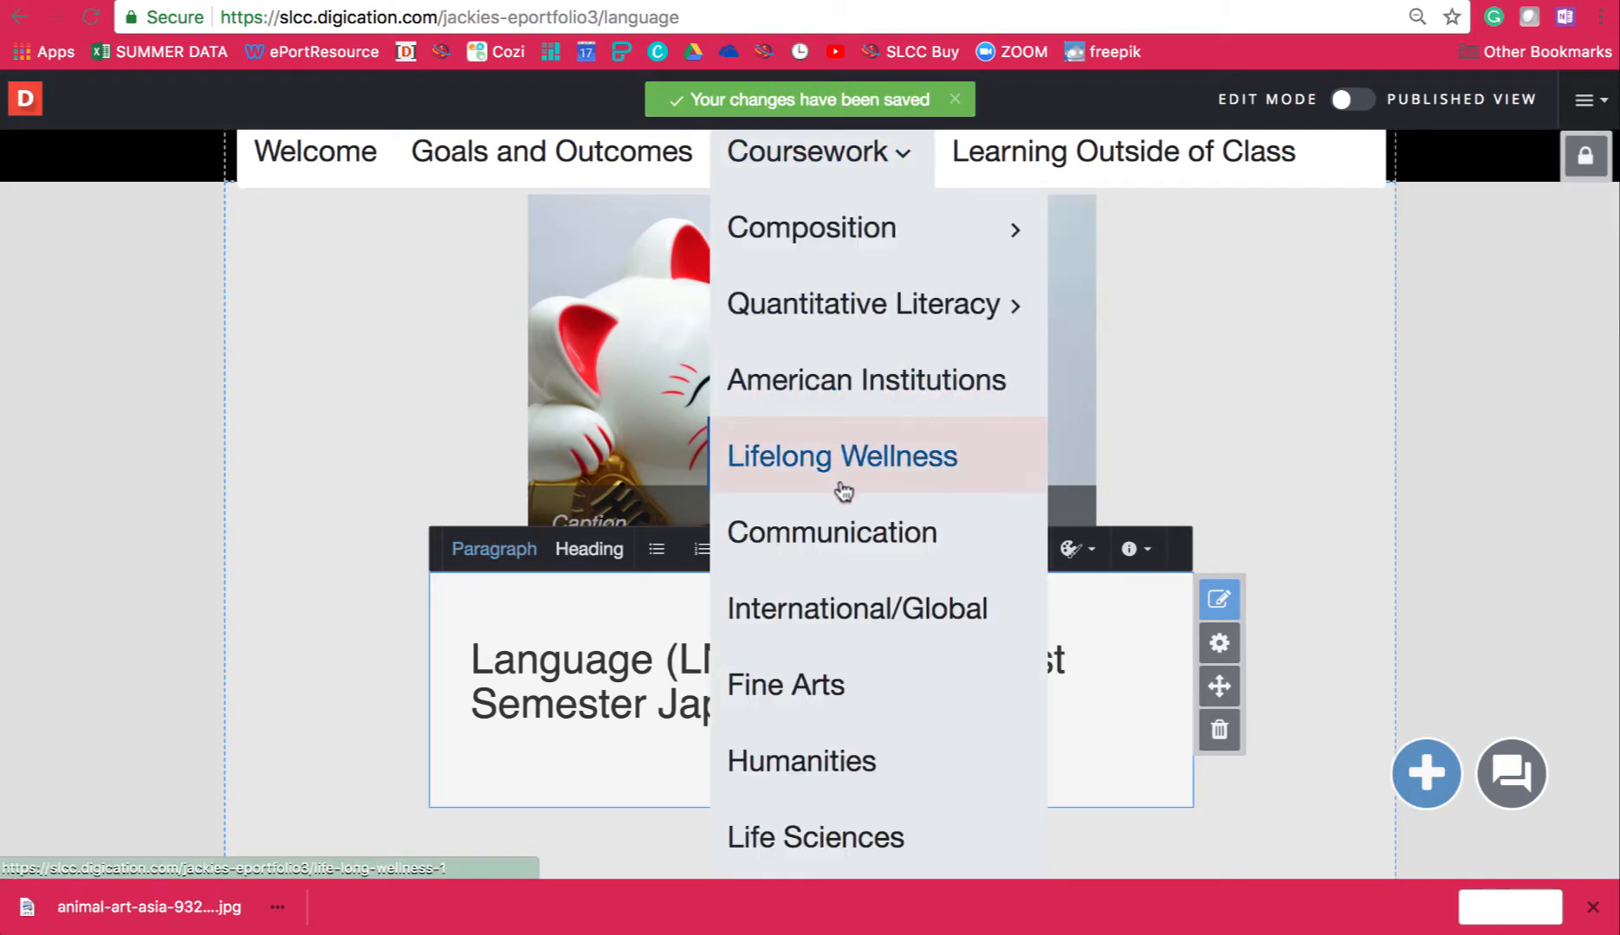
{"action": "right_click", "coordinate": [837, 604]}
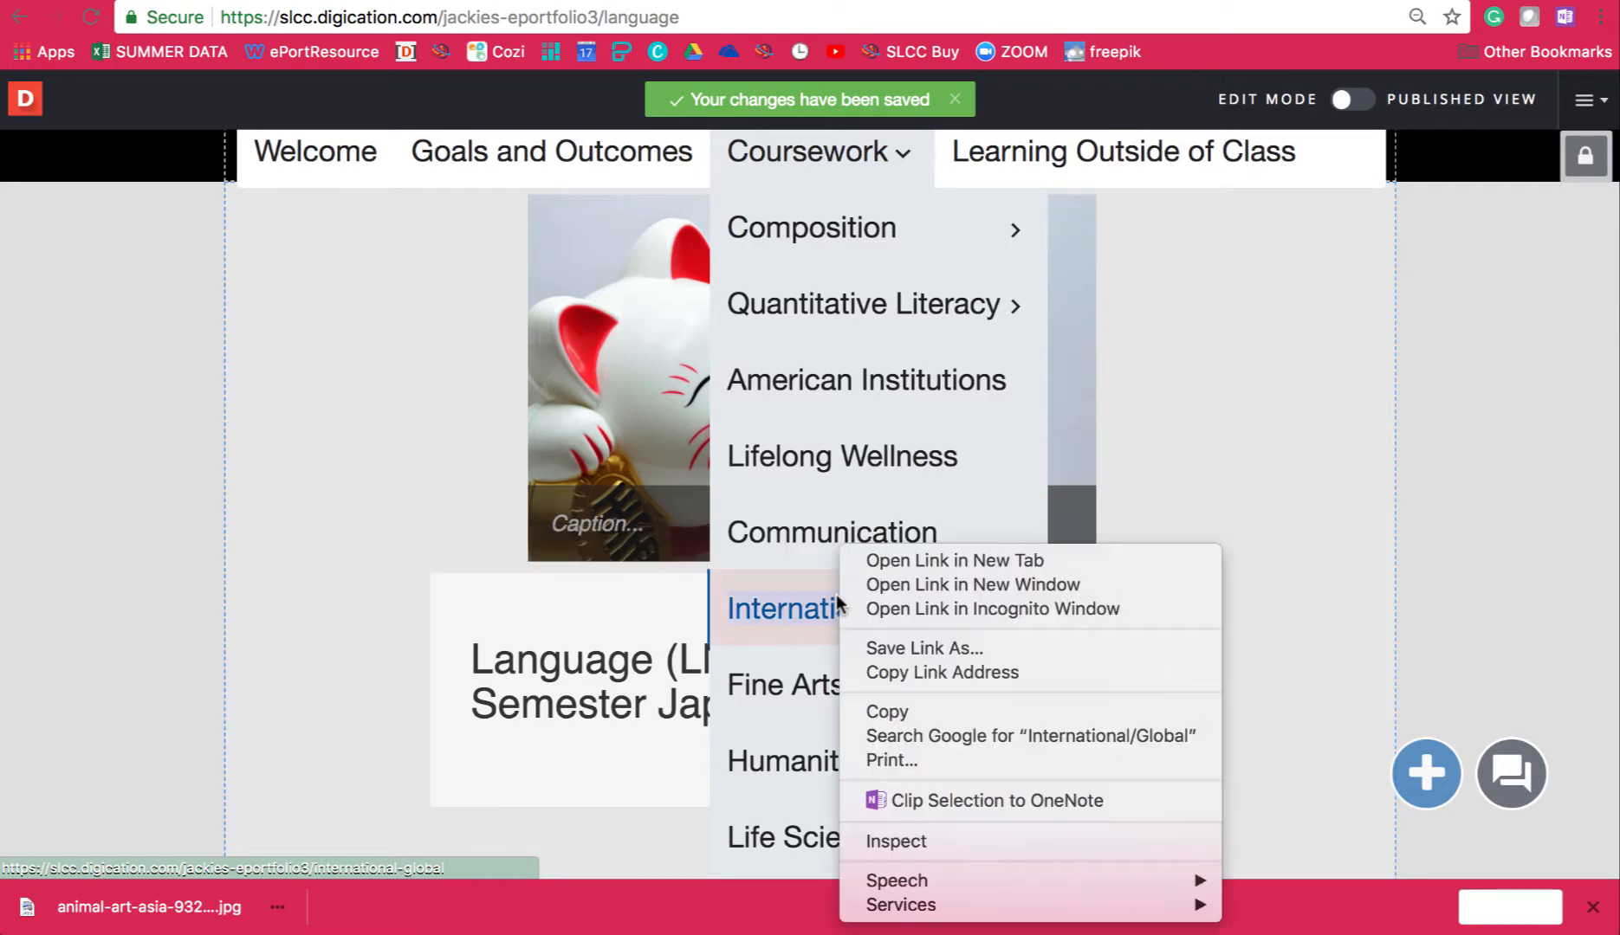
{"action": "left_click", "coordinate": [949, 586]}
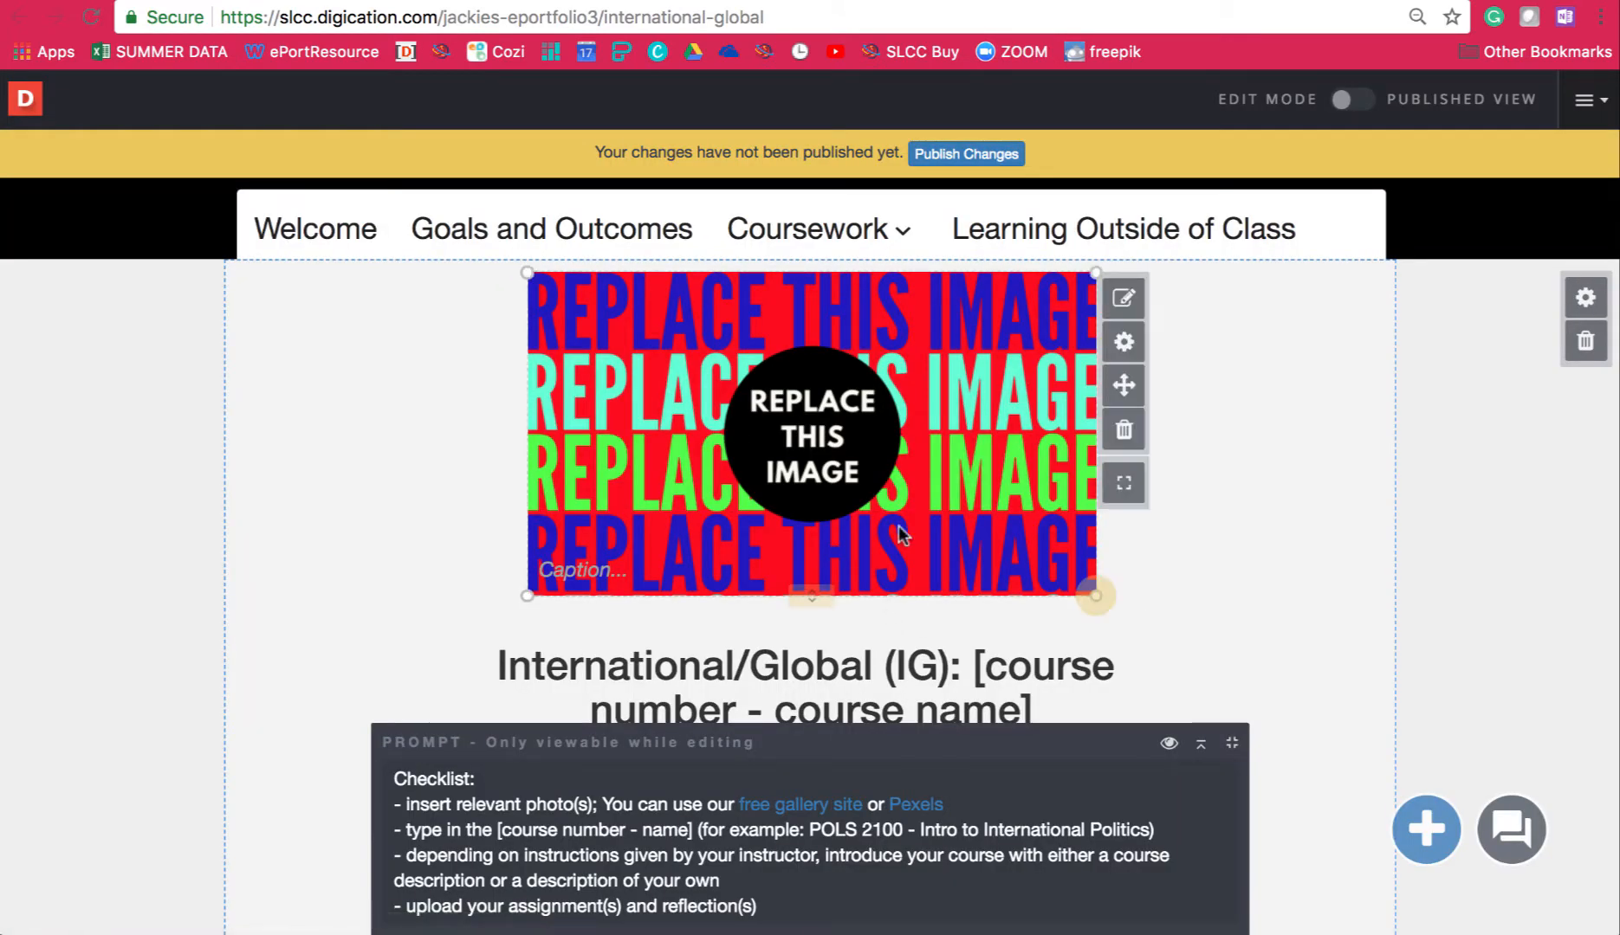
{"action": "scroll", "coordinate": [898, 525], "scroll_direction": "down", "scroll_amount": 4}
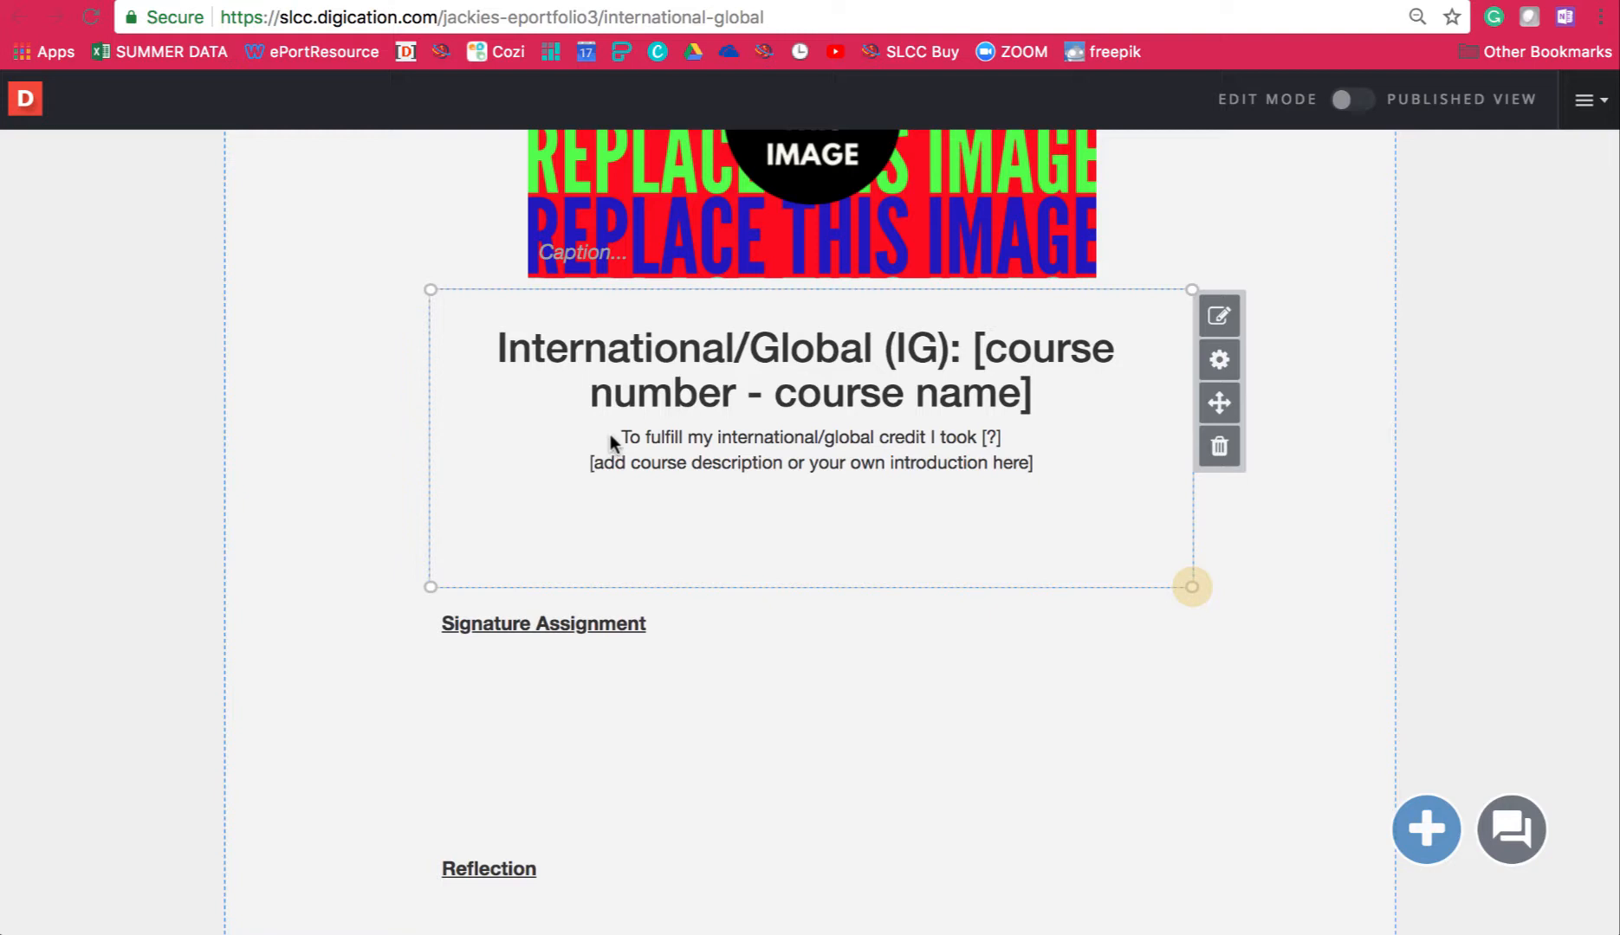
{"action": "left_click_drag", "start_coordinate": [613, 437], "coordinate": [931, 435]}
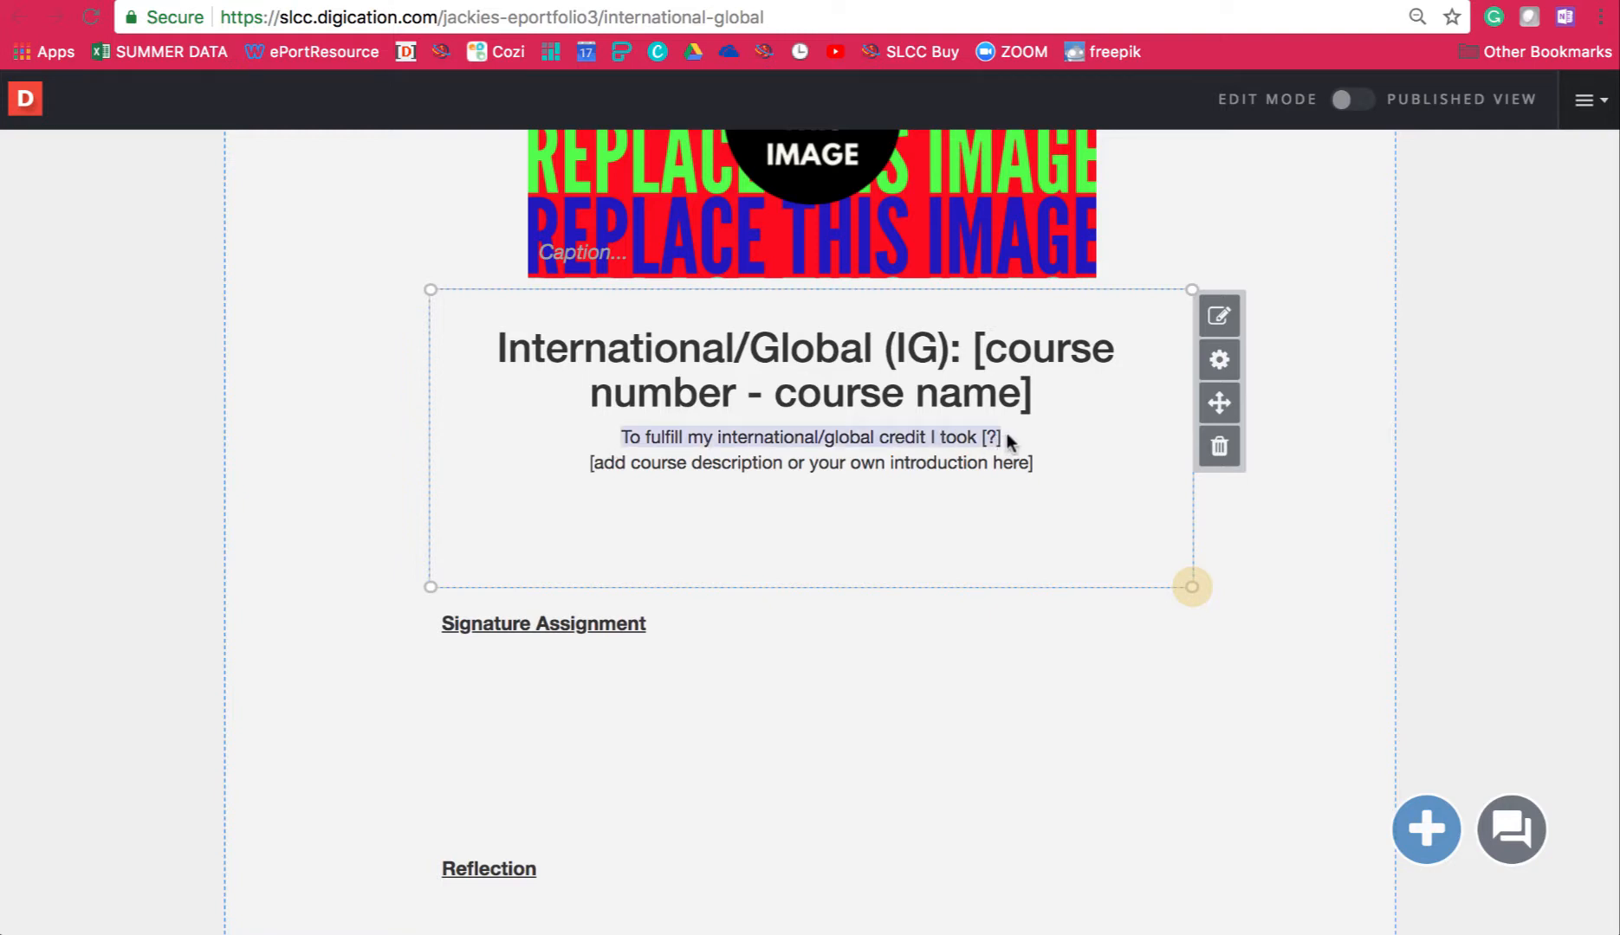
{"action": "right_click", "coordinate": [975, 433]}
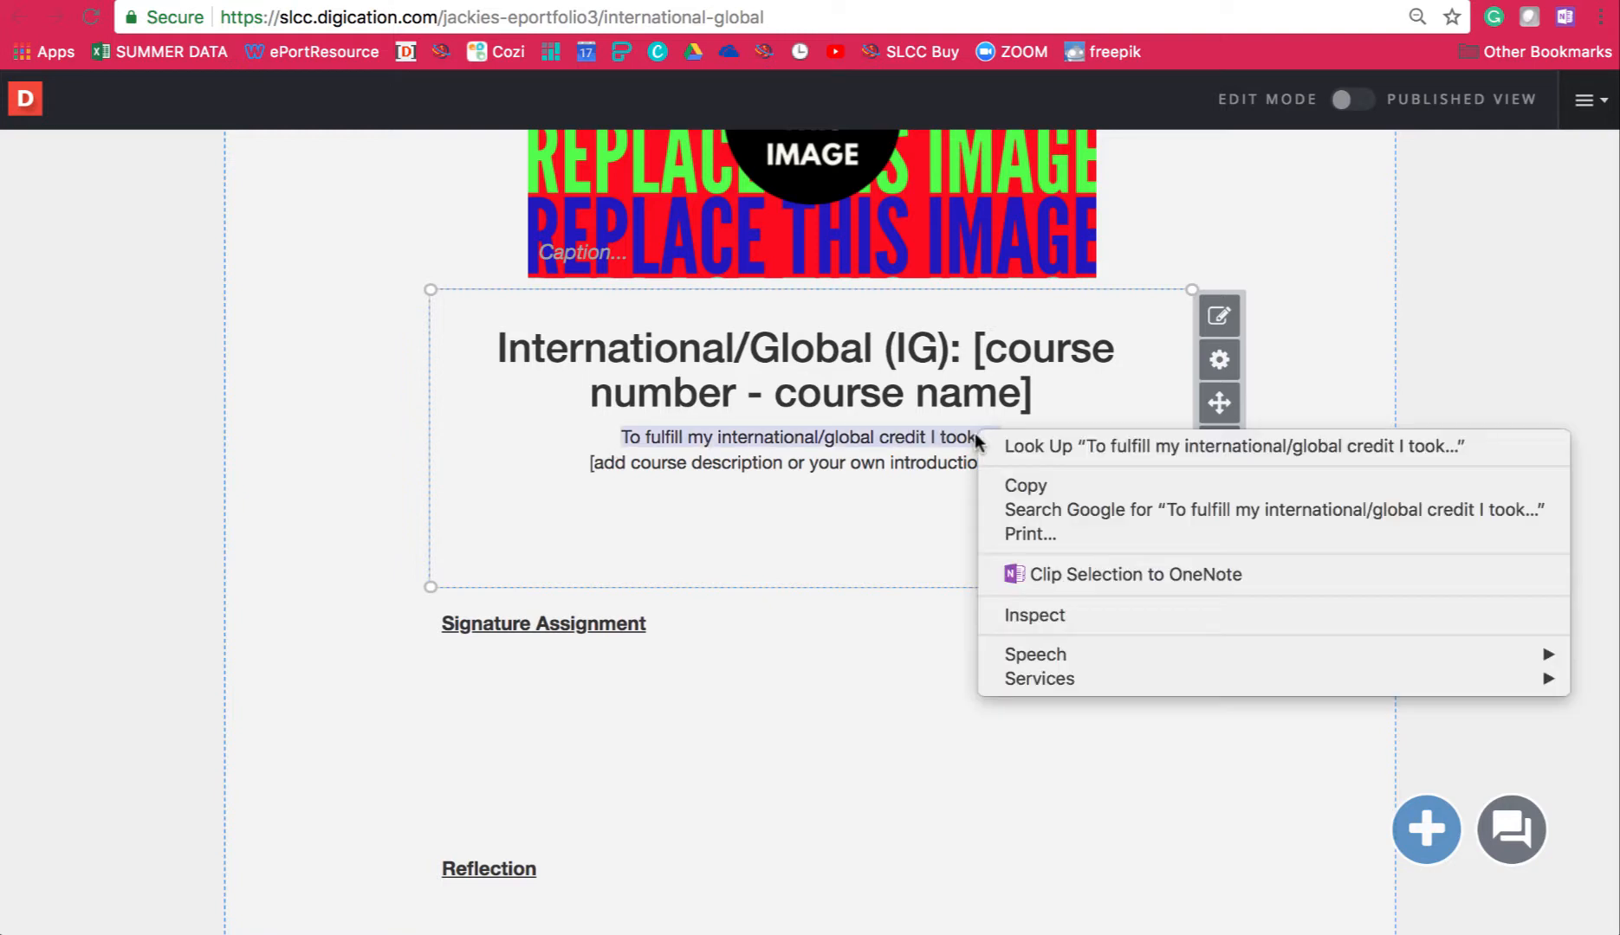
{"action": "left_click", "coordinate": [1032, 487]}
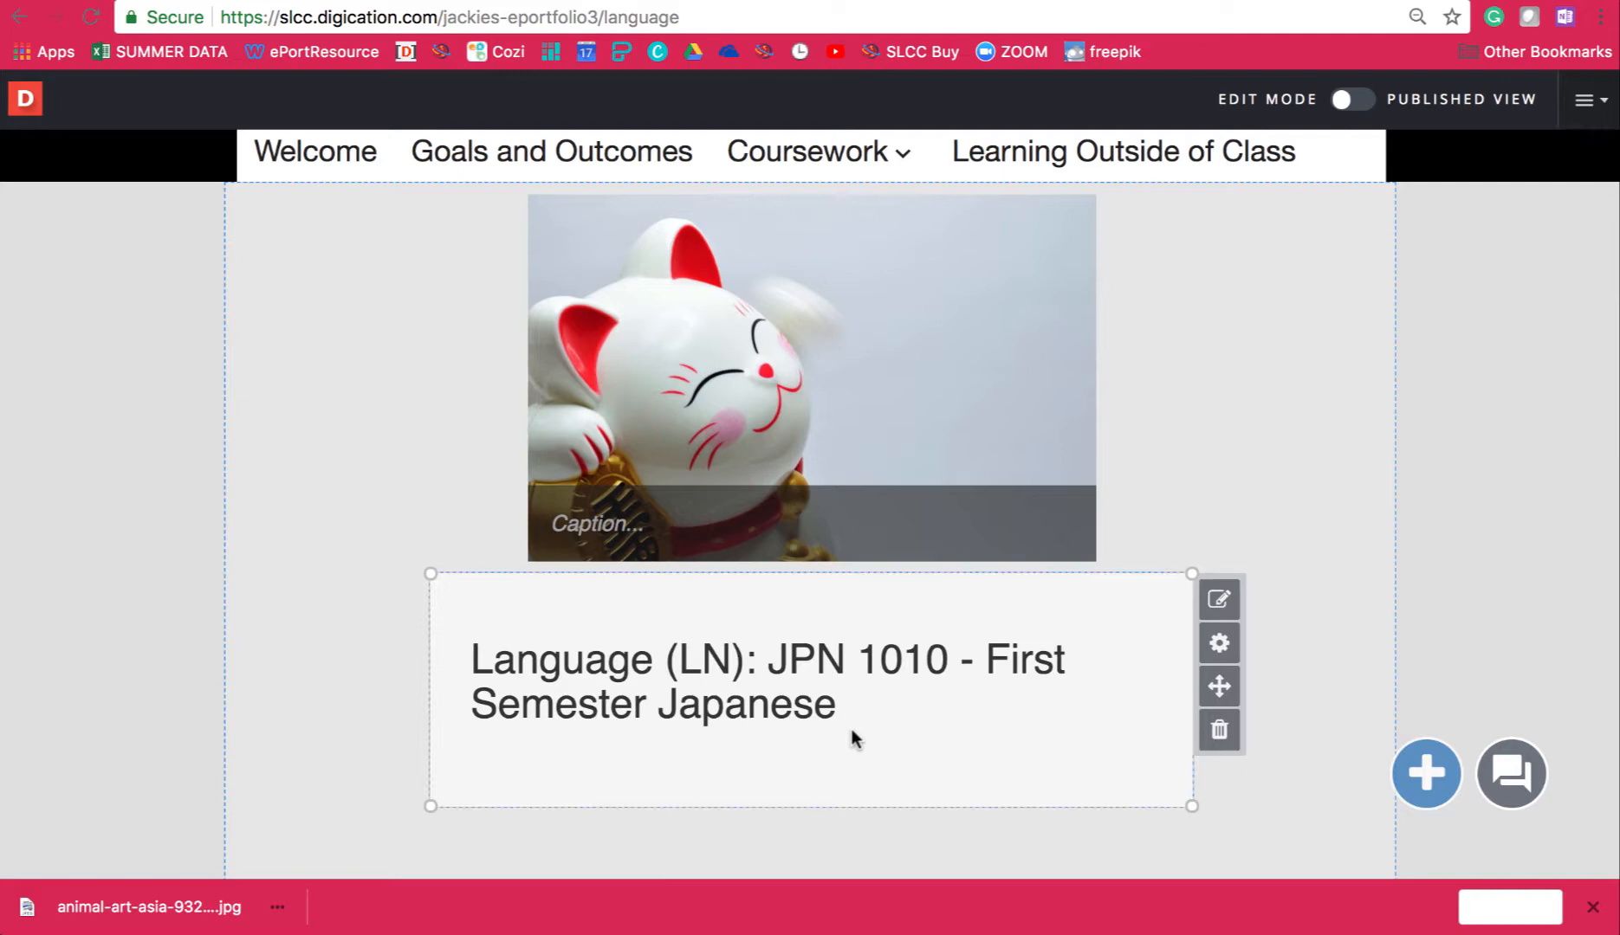
Paste the copied sentence under the Language page heading and change "international/global" to "language".
{"action": "left_click", "coordinate": [778, 754]}
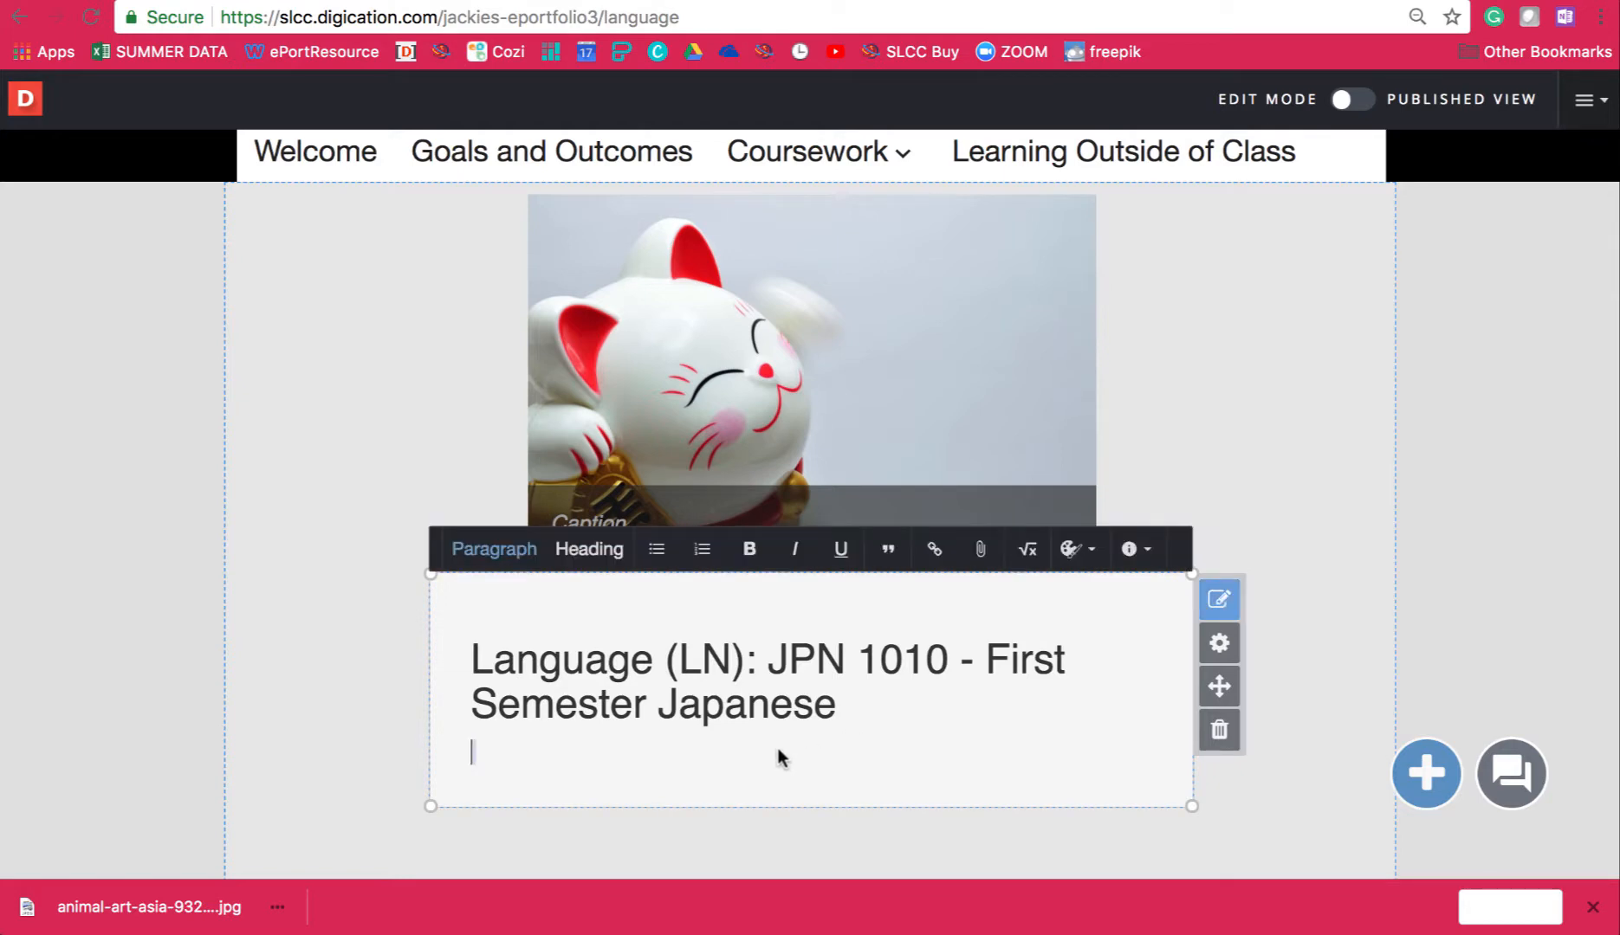
{"action": "right_click", "coordinate": [778, 759]}
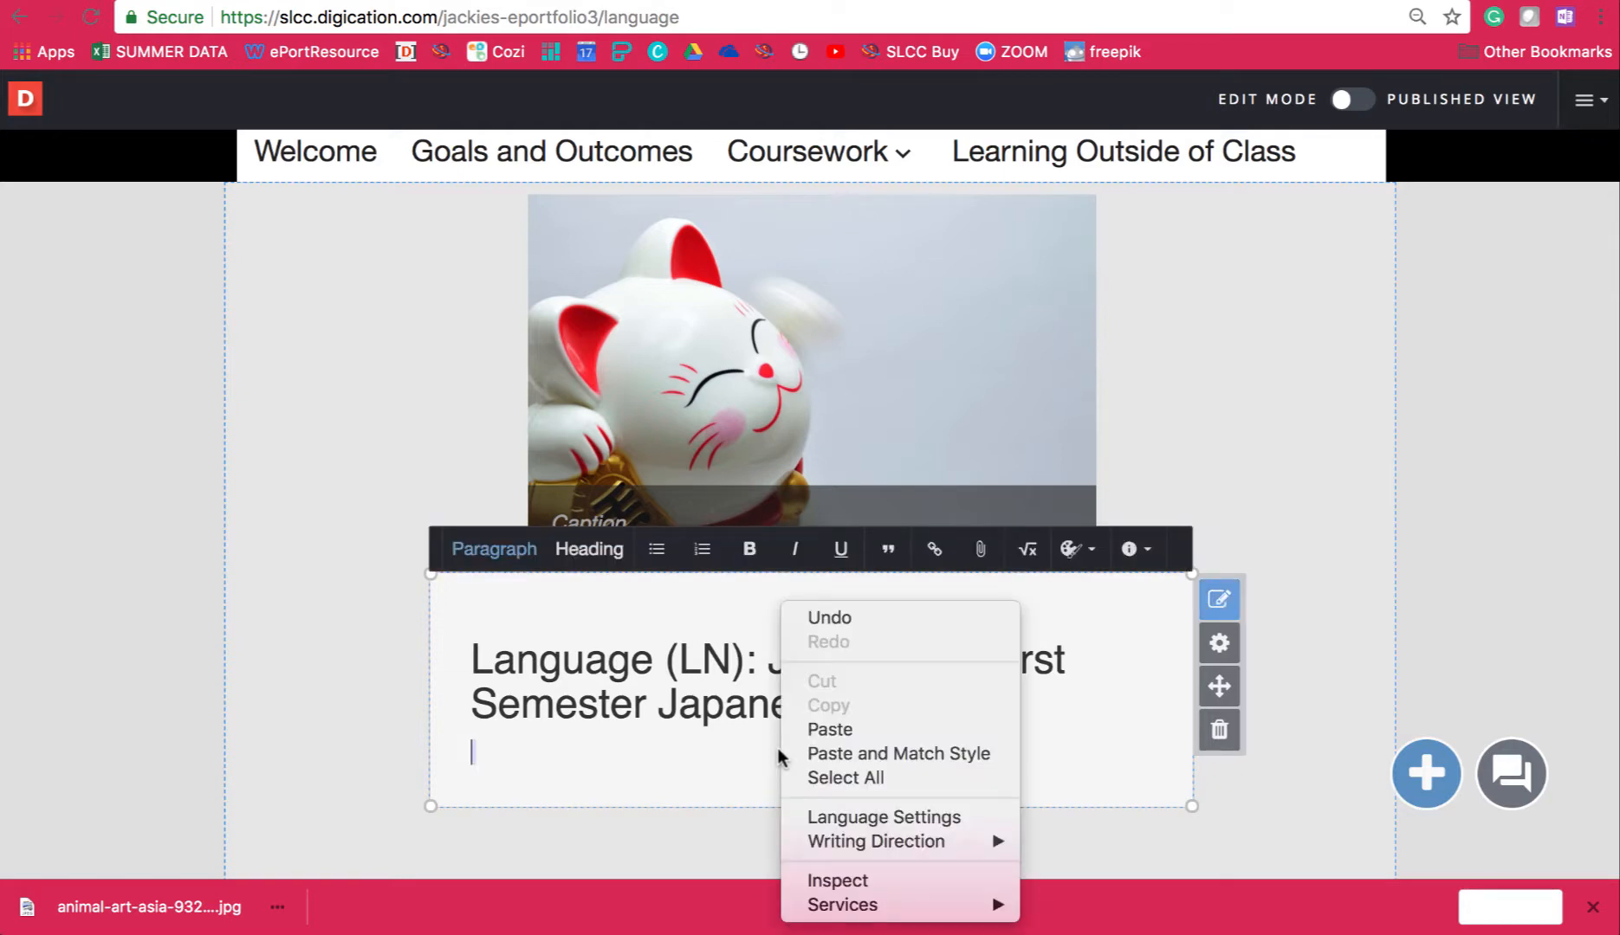
{"action": "left_click", "coordinate": [834, 732]}
{"action": "left_click_drag", "start_coordinate": [765, 755], "coordinate": [605, 758]}
{"action": "key", "text": "BackSpace"}
{"action": "type", "text": "languag"}
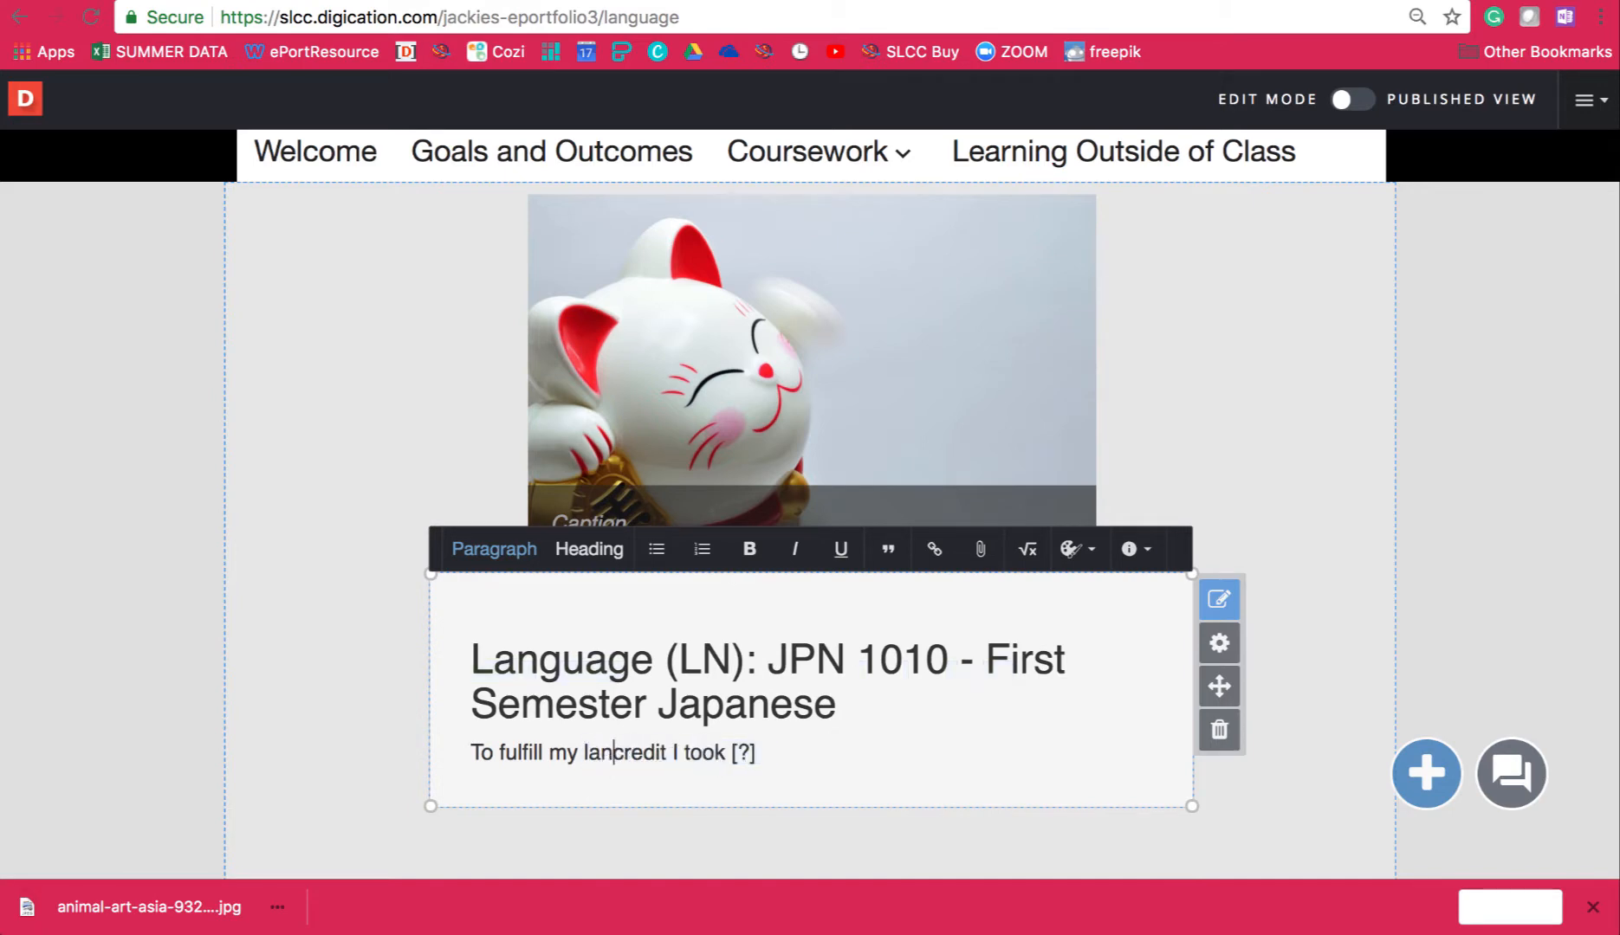
{"action": "type", "text": "e"}
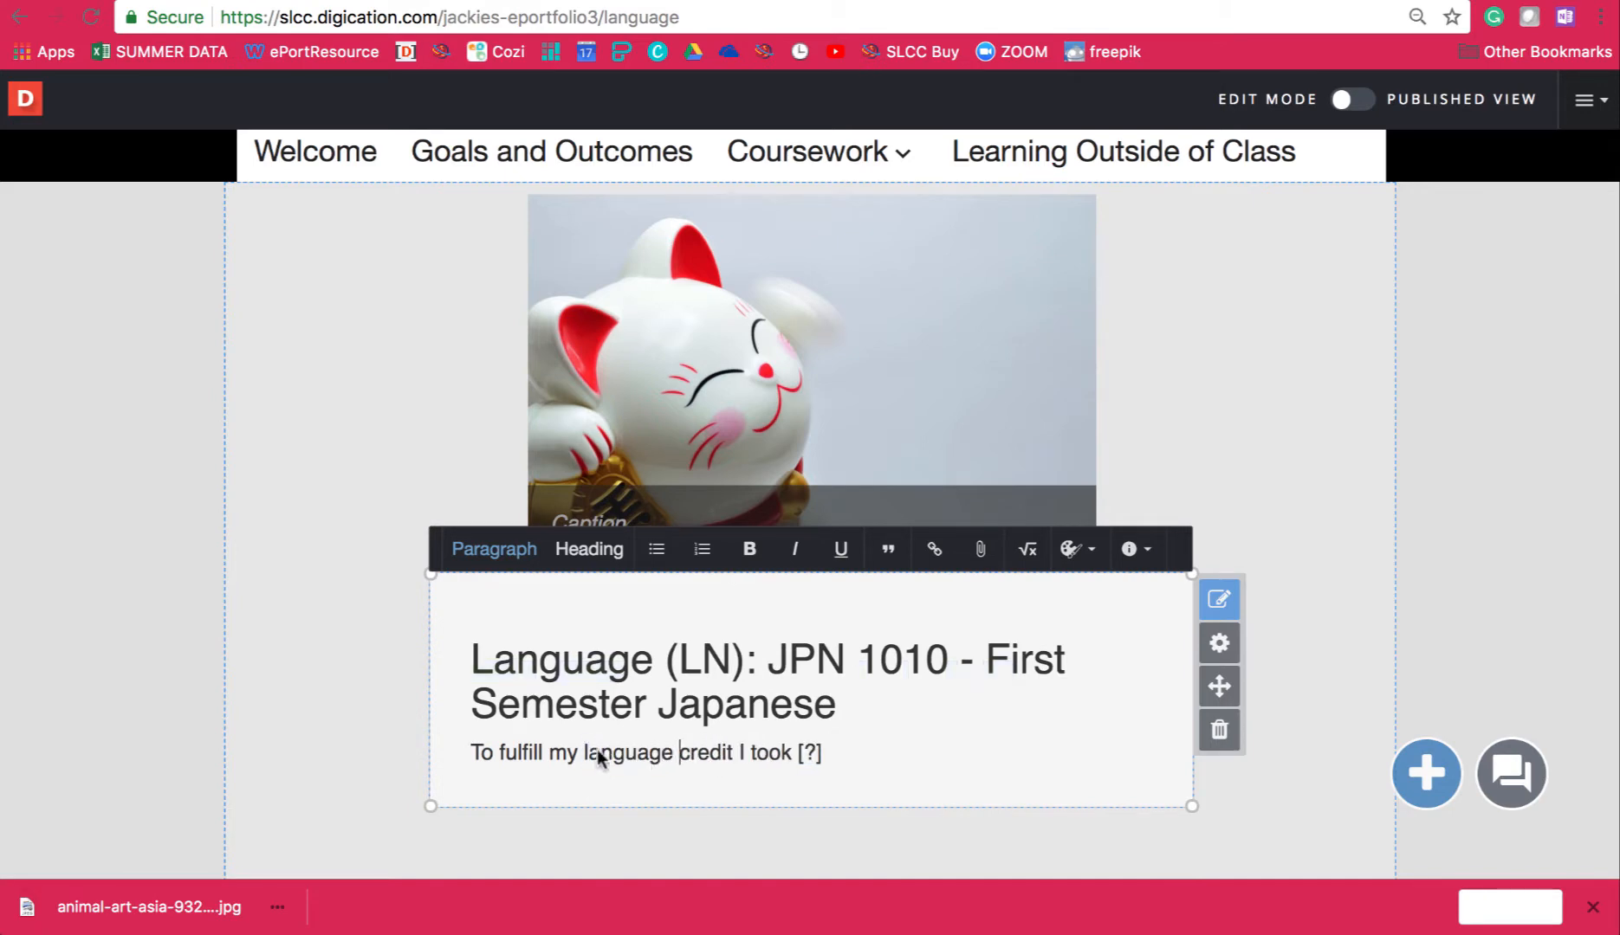
Replace the "[?]" placeholder in the credit sentence with "JPN 1010." and start a new line below it.
{"action": "left_click", "coordinate": [824, 754]}
{"action": "left_click_drag", "start_coordinate": [827, 759], "coordinate": [801, 759]}
{"action": "type", "text": "JPN 10"}
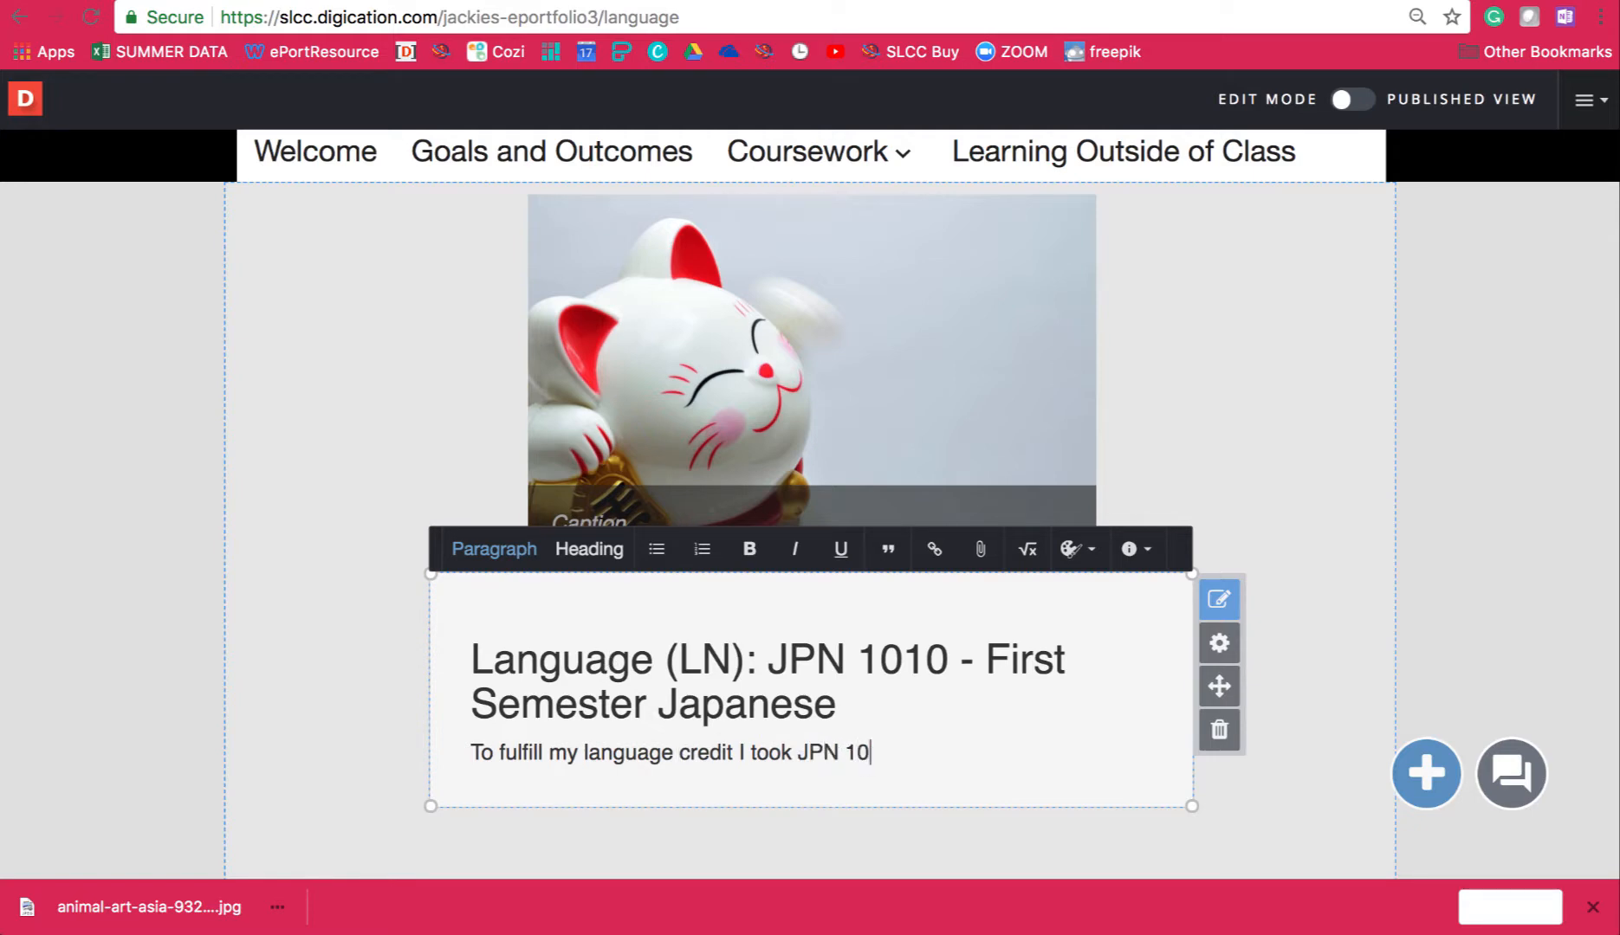
{"action": "type", "text": "10."}
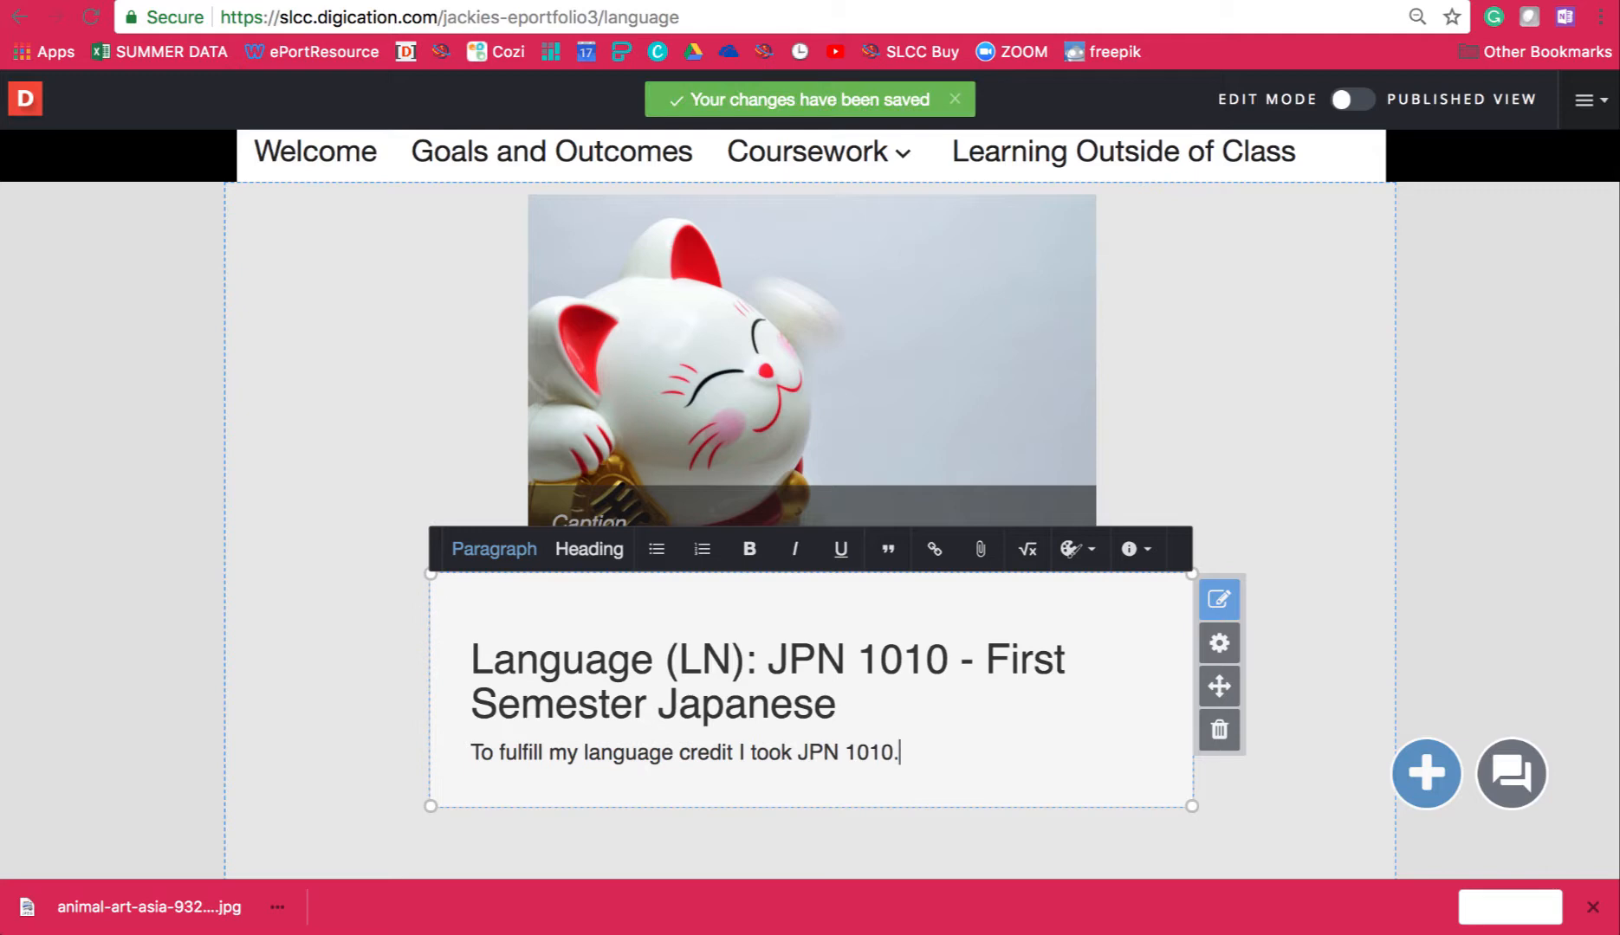
{"action": "key", "text": "Return"}
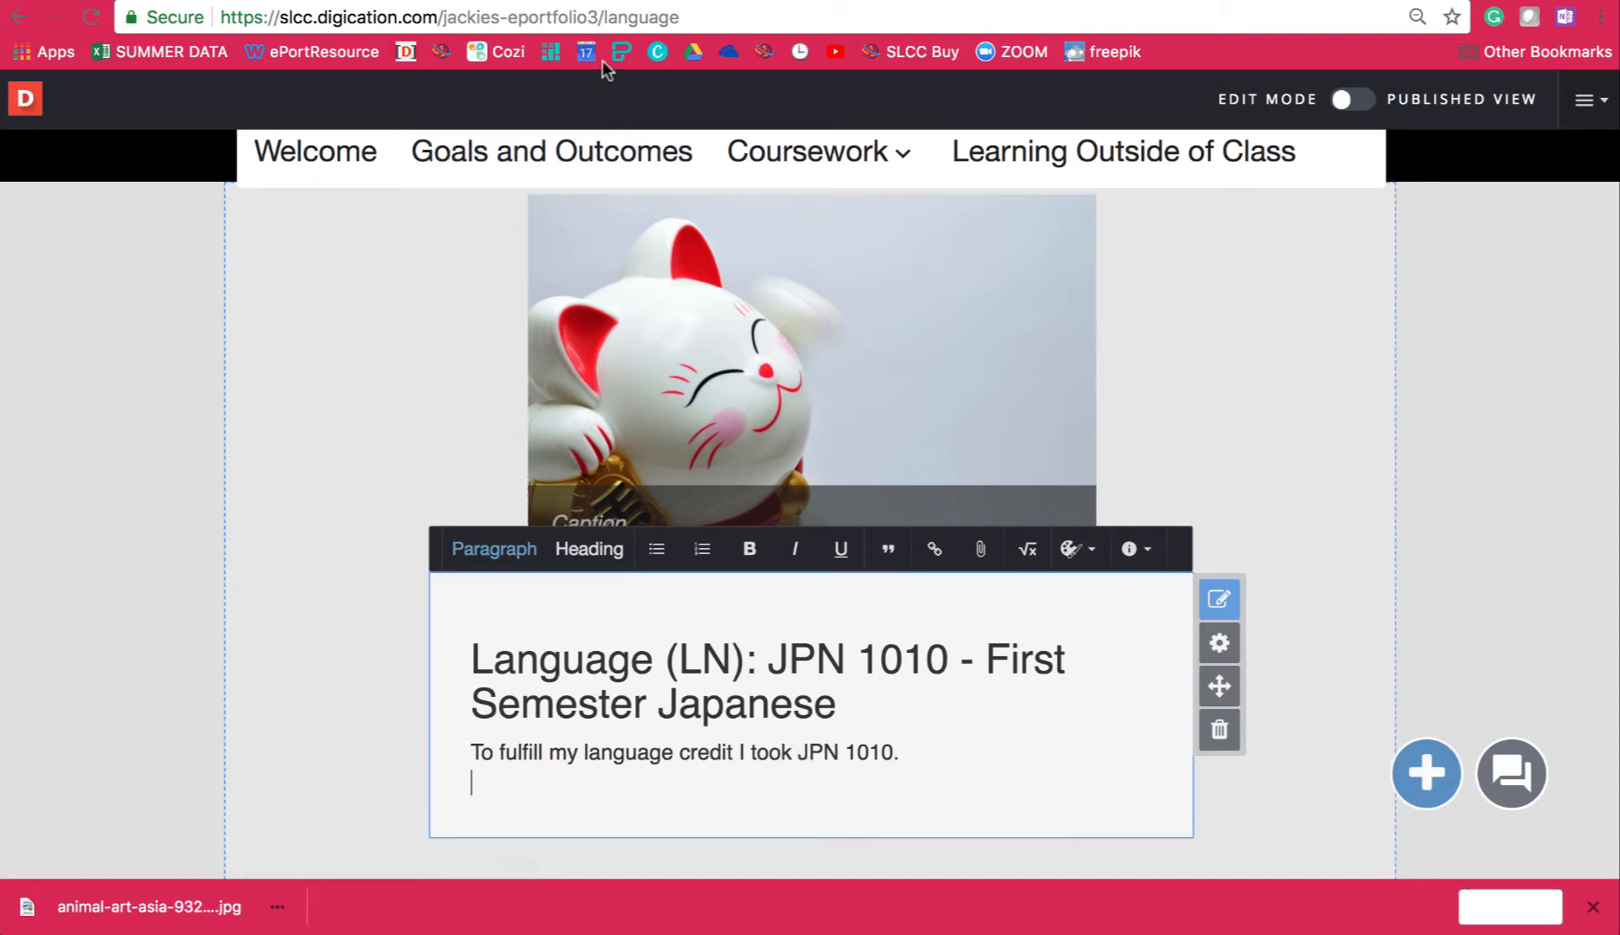
Switch to the SLCC website and open the catalog page for JPN 1010 - First Semester Japanese.
{"action": "left_click", "coordinate": [571, 0]}
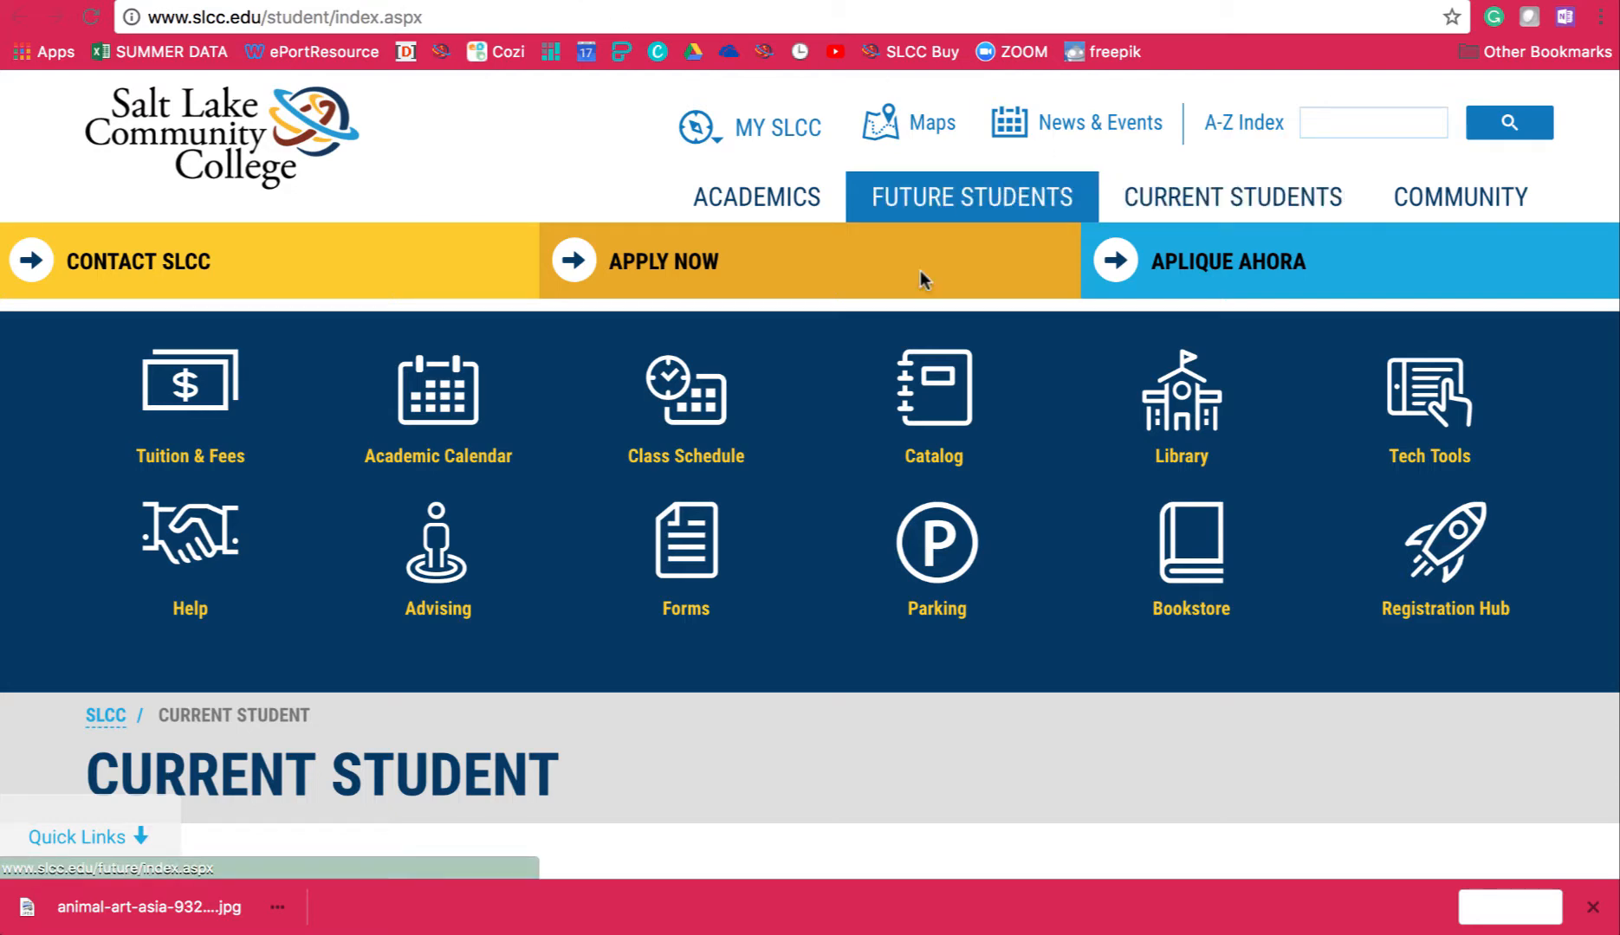
{"action": "left_click", "coordinate": [954, 414]}
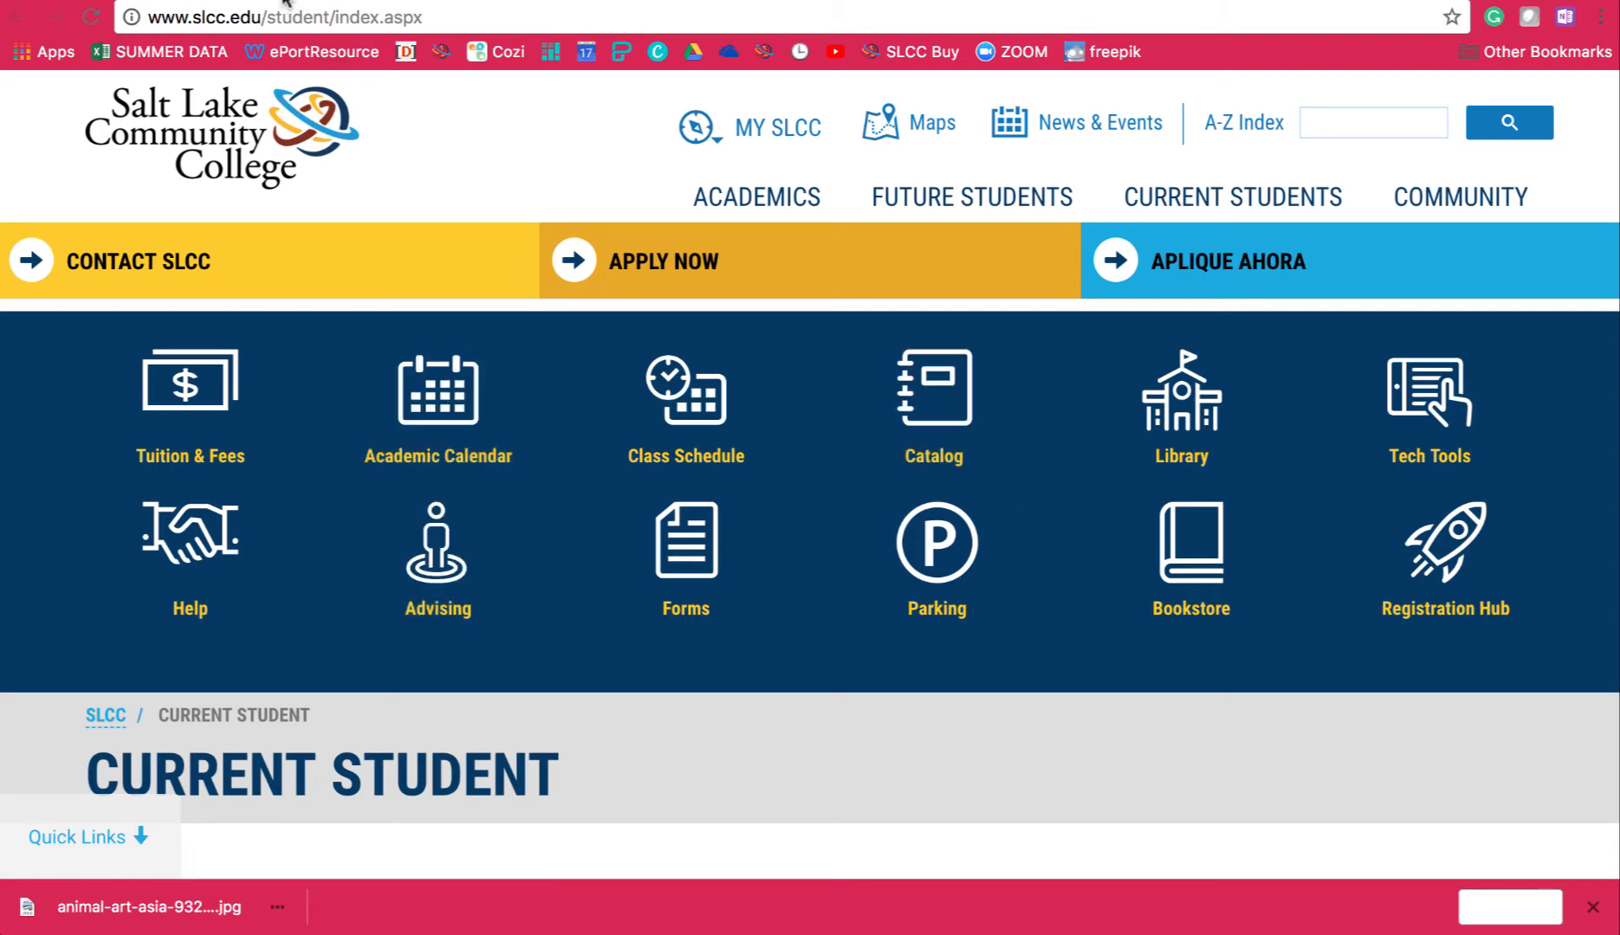
{"action": "scroll", "coordinate": [379, 778], "scroll_direction": "down", "scroll_amount": 3}
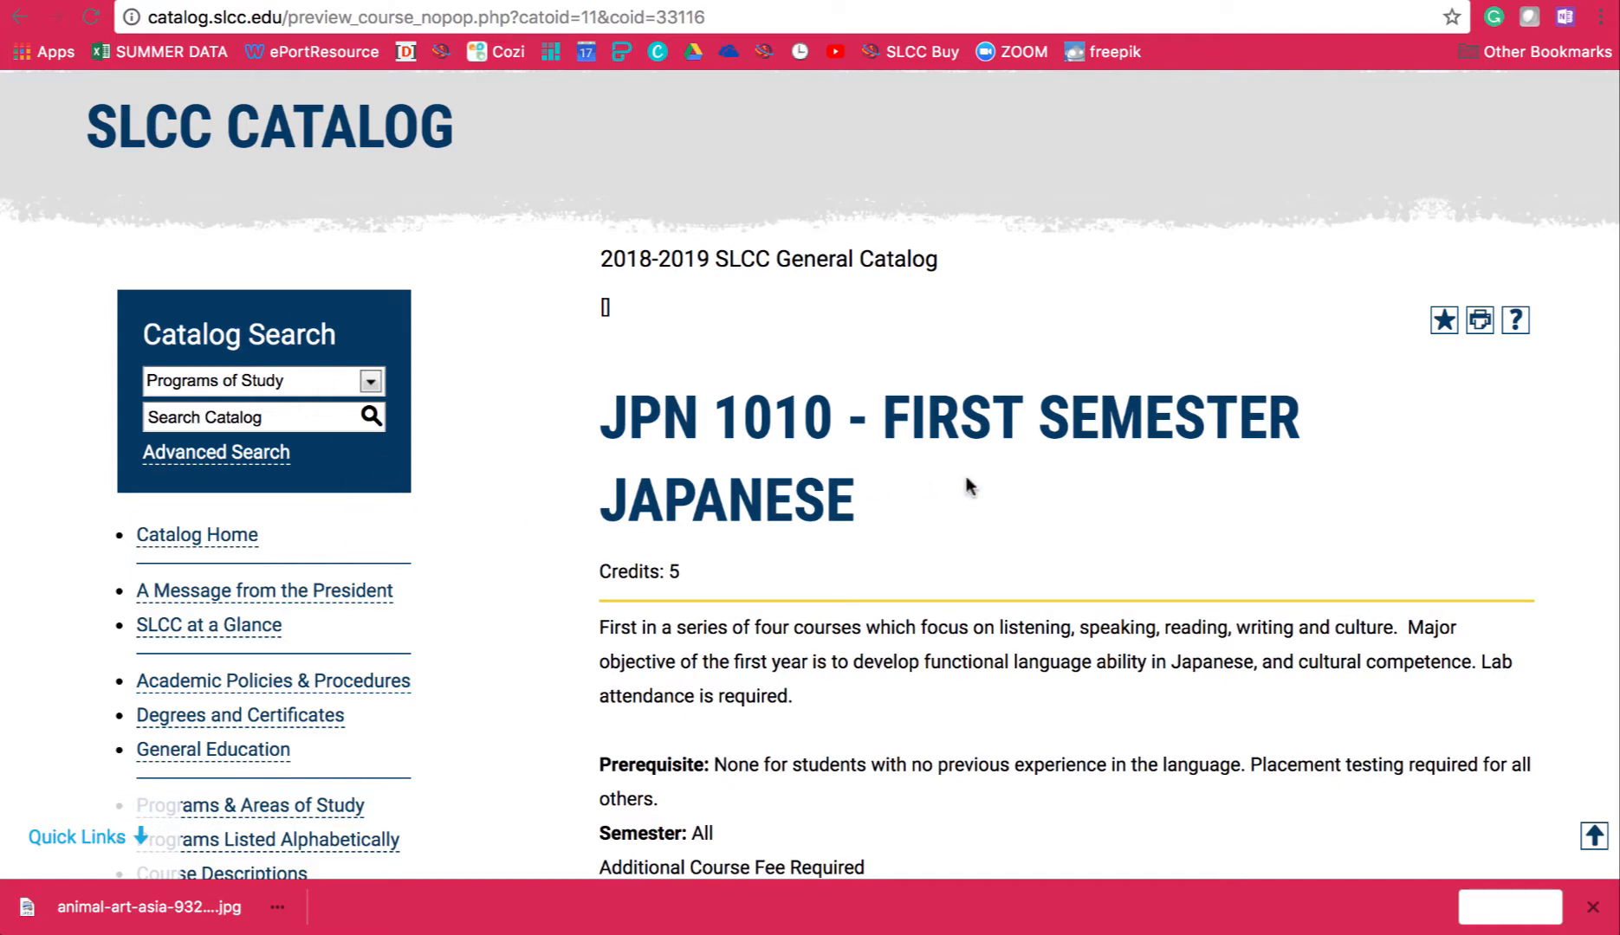
{"action": "scroll", "coordinate": [1267, 514], "scroll_direction": "down", "scroll_amount": 2}
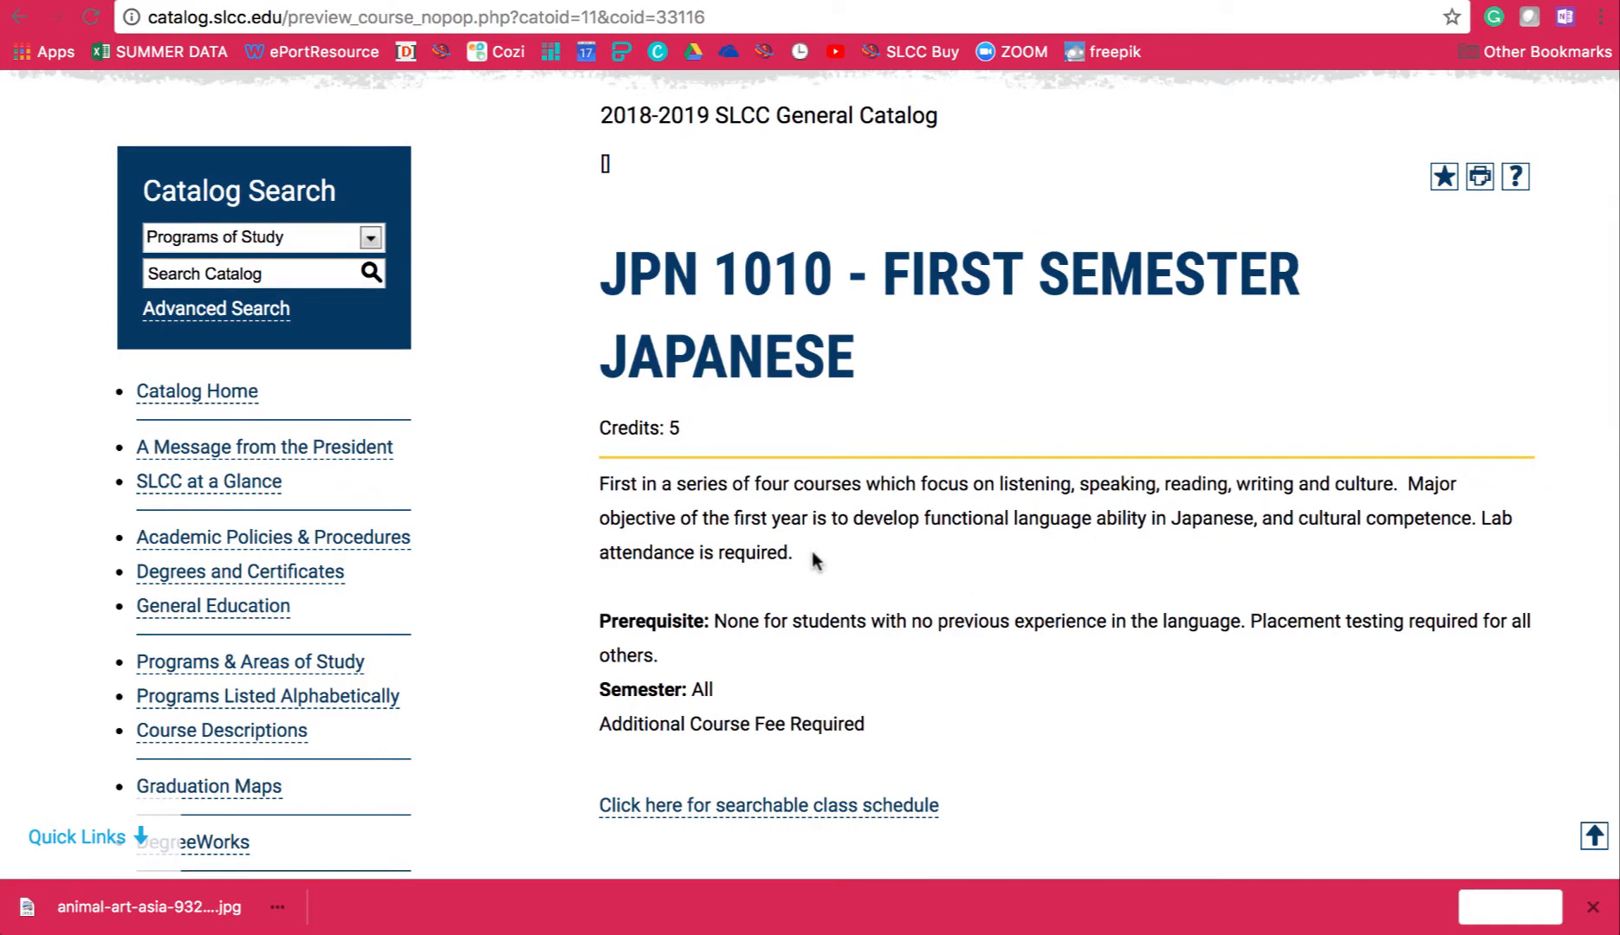
Copy the JPN 1010 course description from the catalog and paste it below the credit sentence on the Language page.
{"action": "left_click_drag", "start_coordinate": [811, 551], "coordinate": [603, 489]}
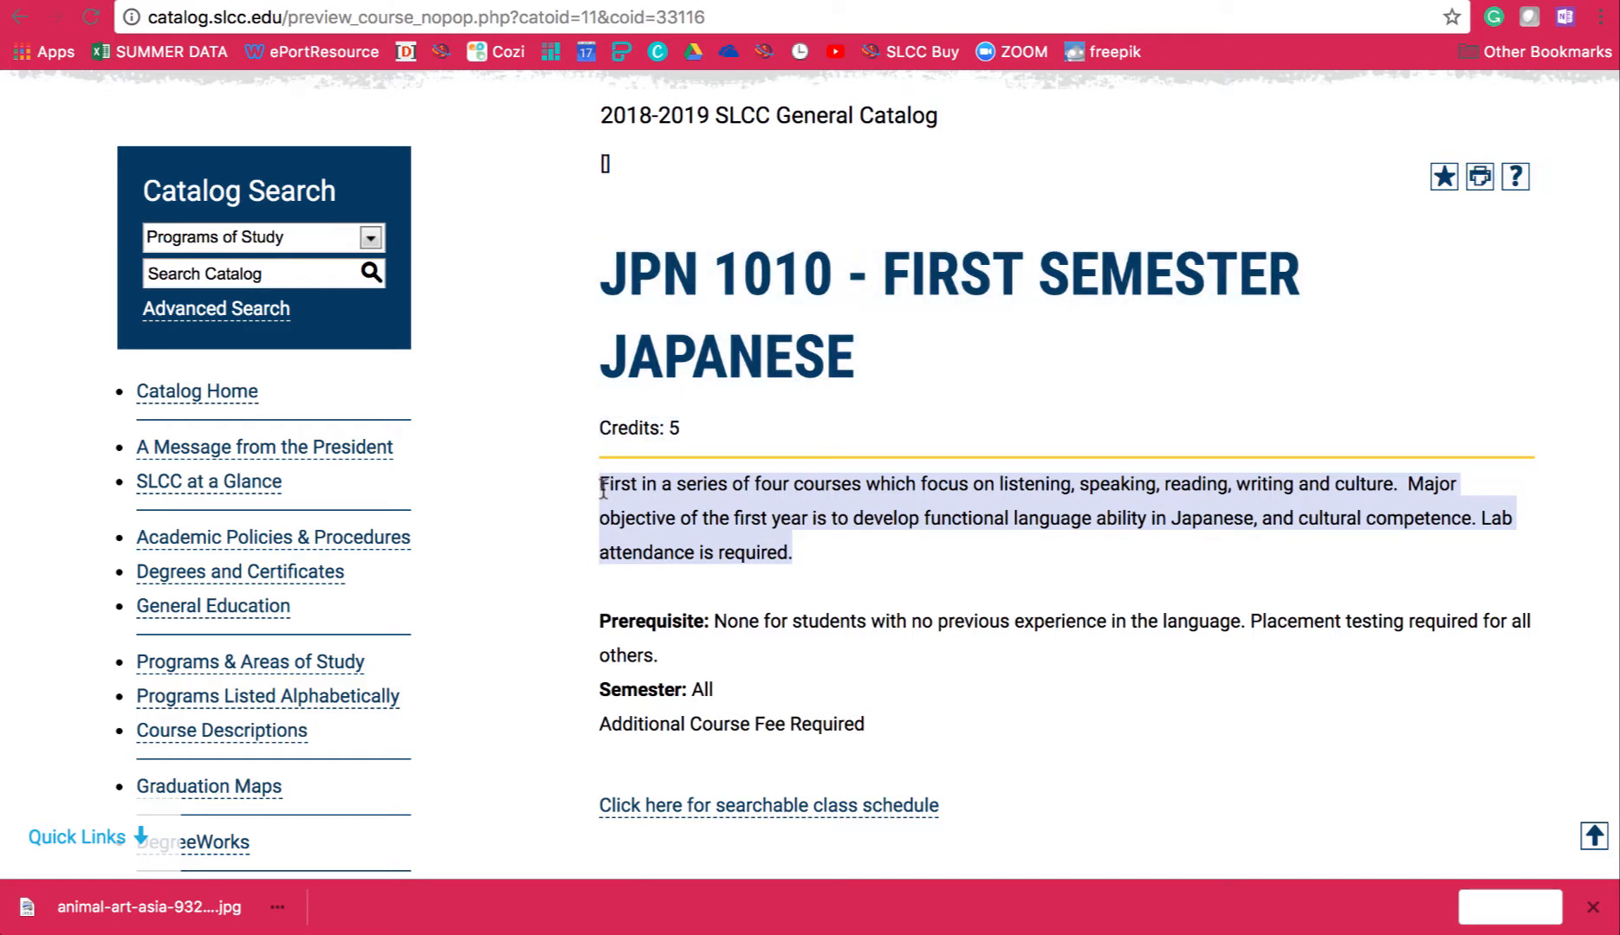
{"action": "right_click", "coordinate": [658, 511]}
{"action": "left_click", "coordinate": [717, 551]}
{"action": "key", "text": "ctrl+Tab"}
{"action": "right_click", "coordinate": [592, 777]}
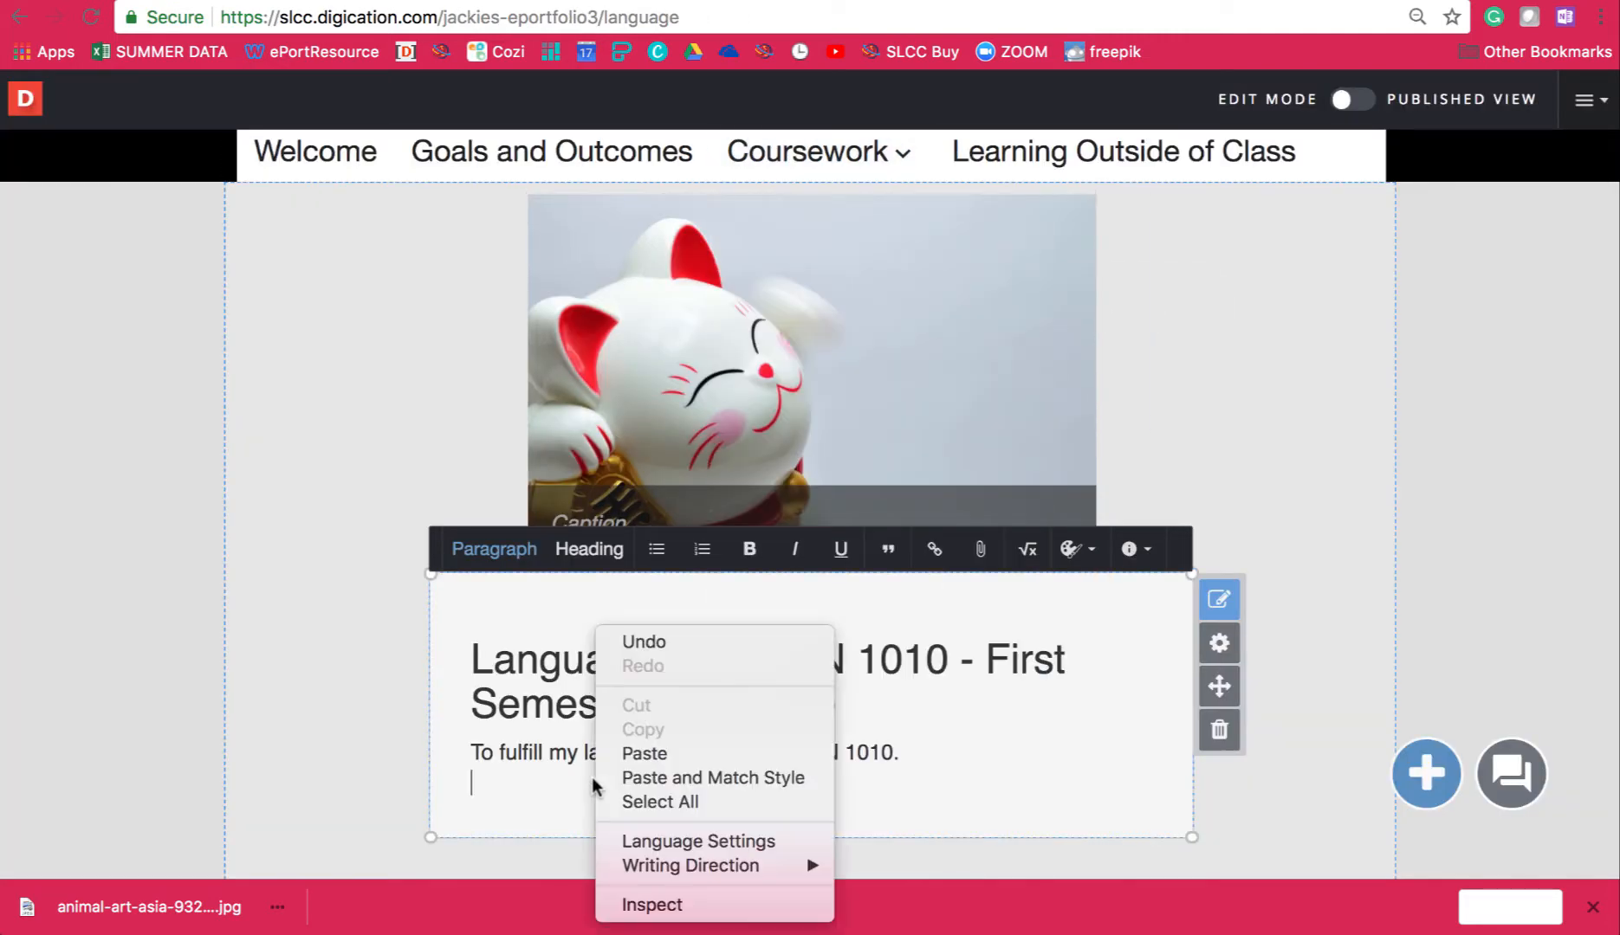
{"action": "left_click", "coordinate": [659, 761]}
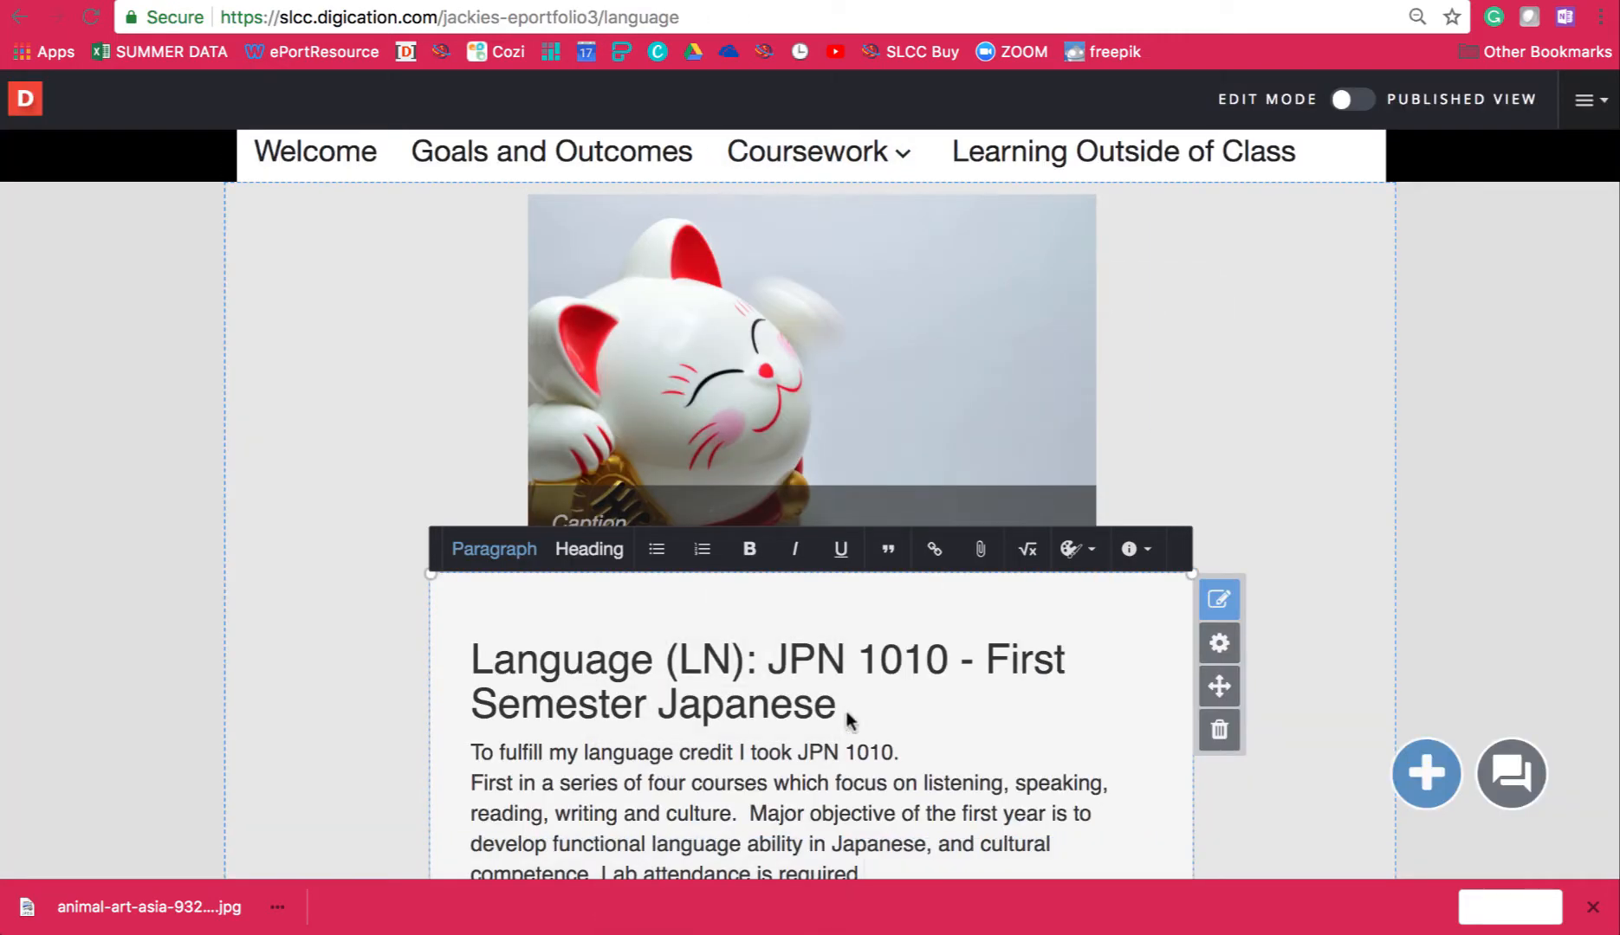
{"action": "scroll", "coordinate": [1001, 726], "scroll_direction": "down", "scroll_amount": 3}
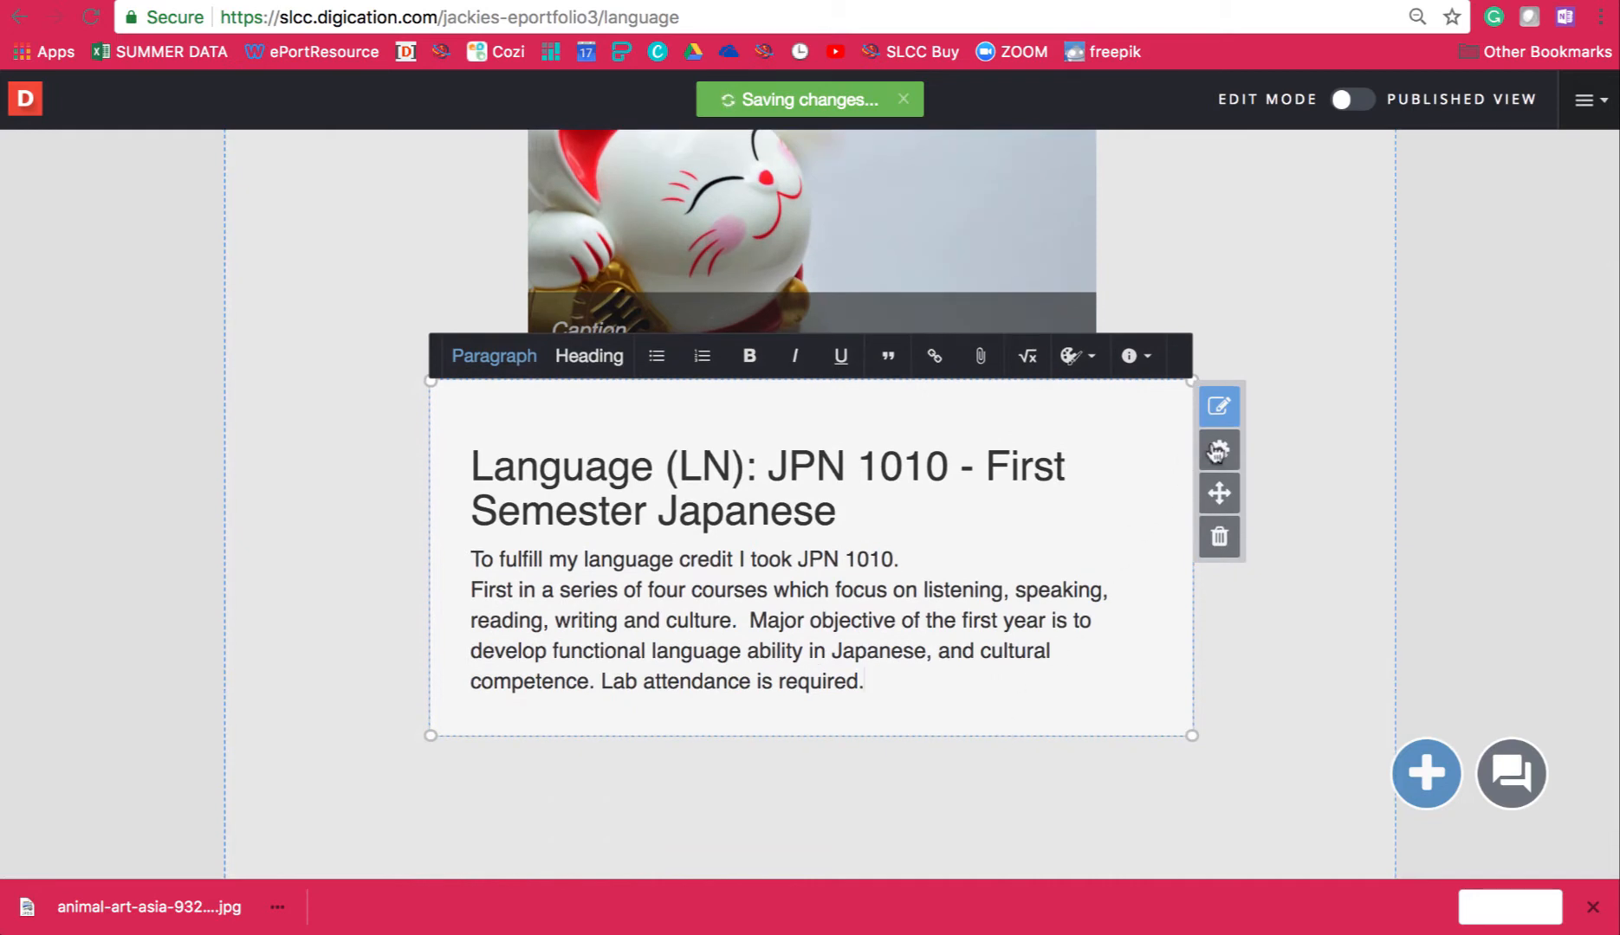
Center-align the text in the Language heading and description module.
{"action": "left_click", "coordinate": [1217, 451]}
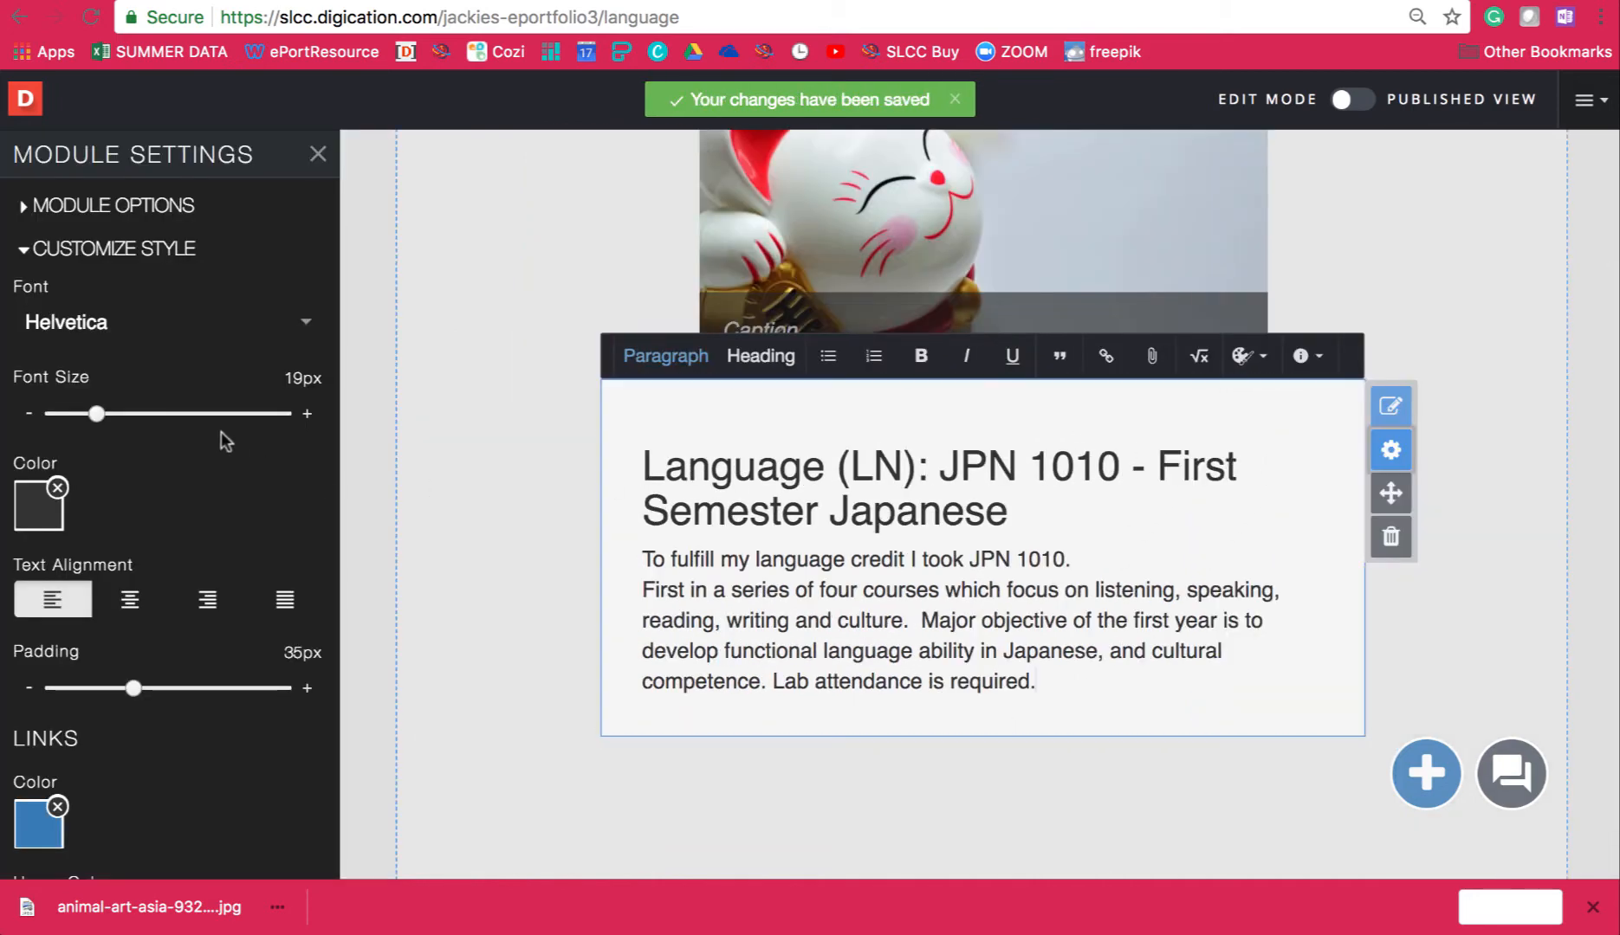
{"action": "left_click", "coordinate": [129, 600]}
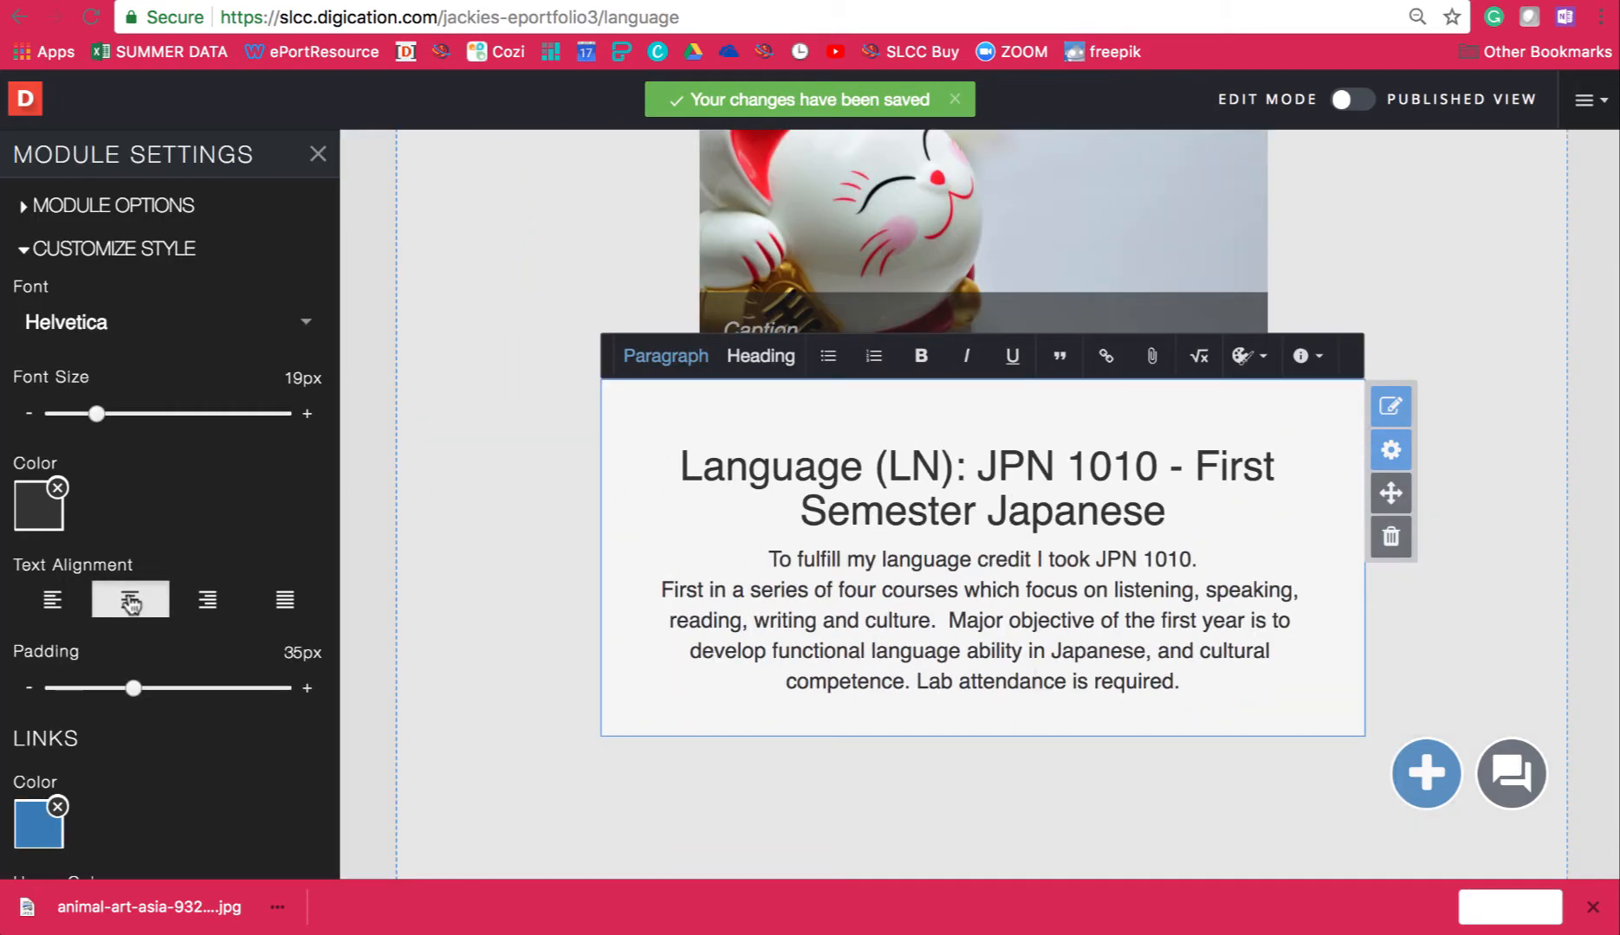
{"action": "left_click", "coordinate": [1533, 648]}
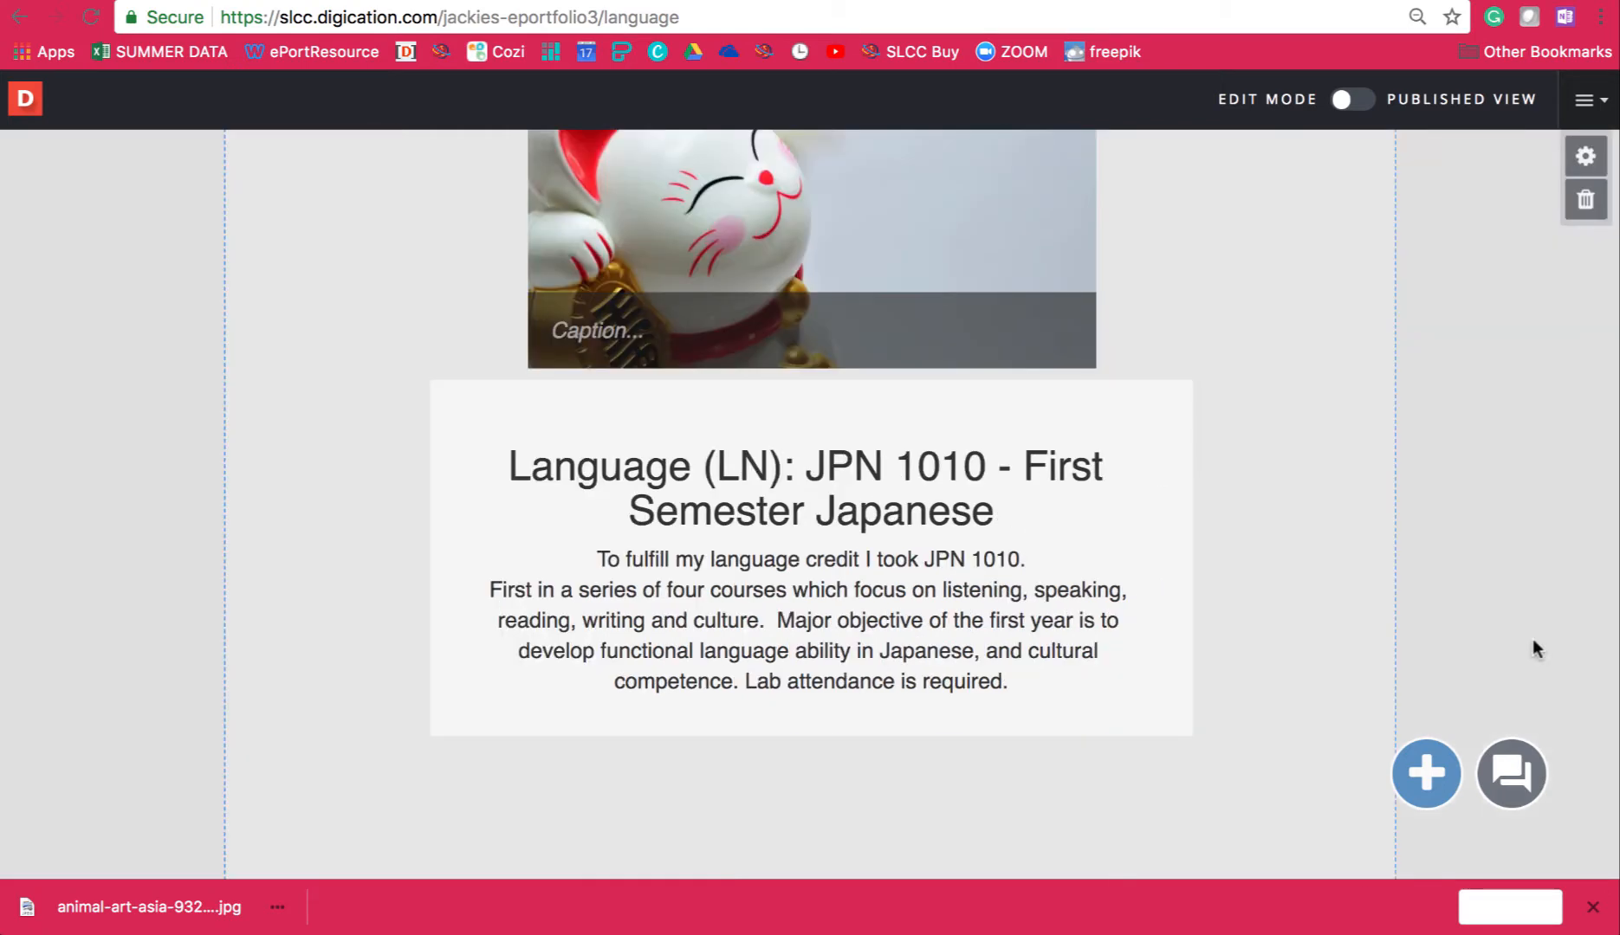
Add a rich text module below the course description reading "Signature Assignment", followed by an empty line.
{"action": "scroll", "coordinate": [1532, 642], "scroll_direction": "down", "scroll_amount": 2}
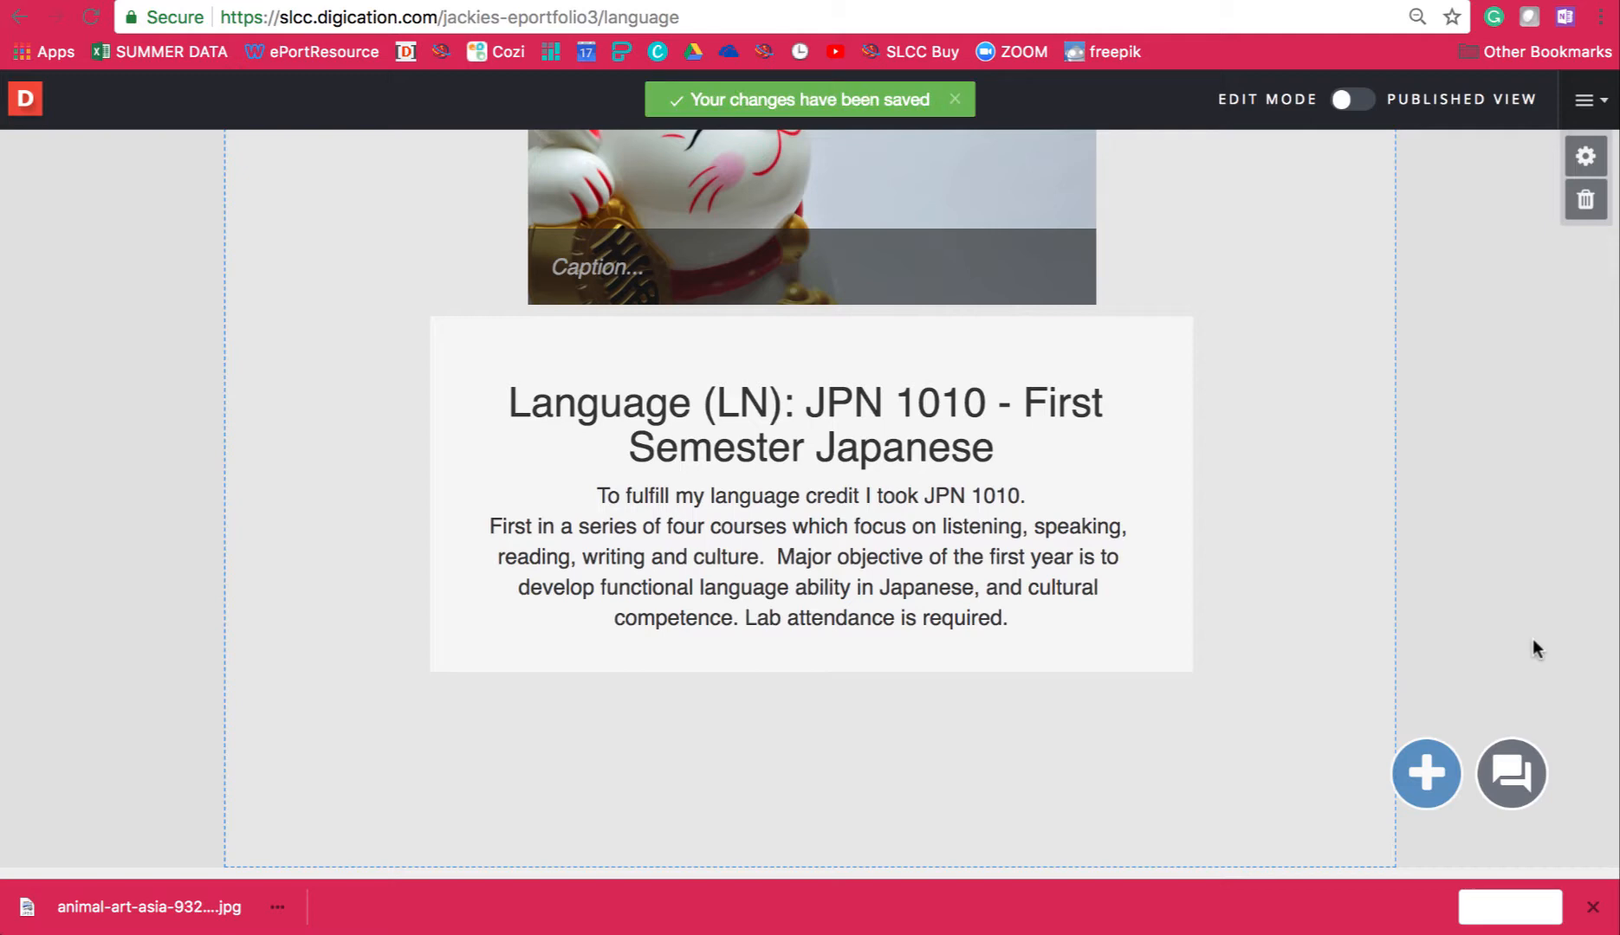
{"action": "left_click", "coordinate": [1429, 776]}
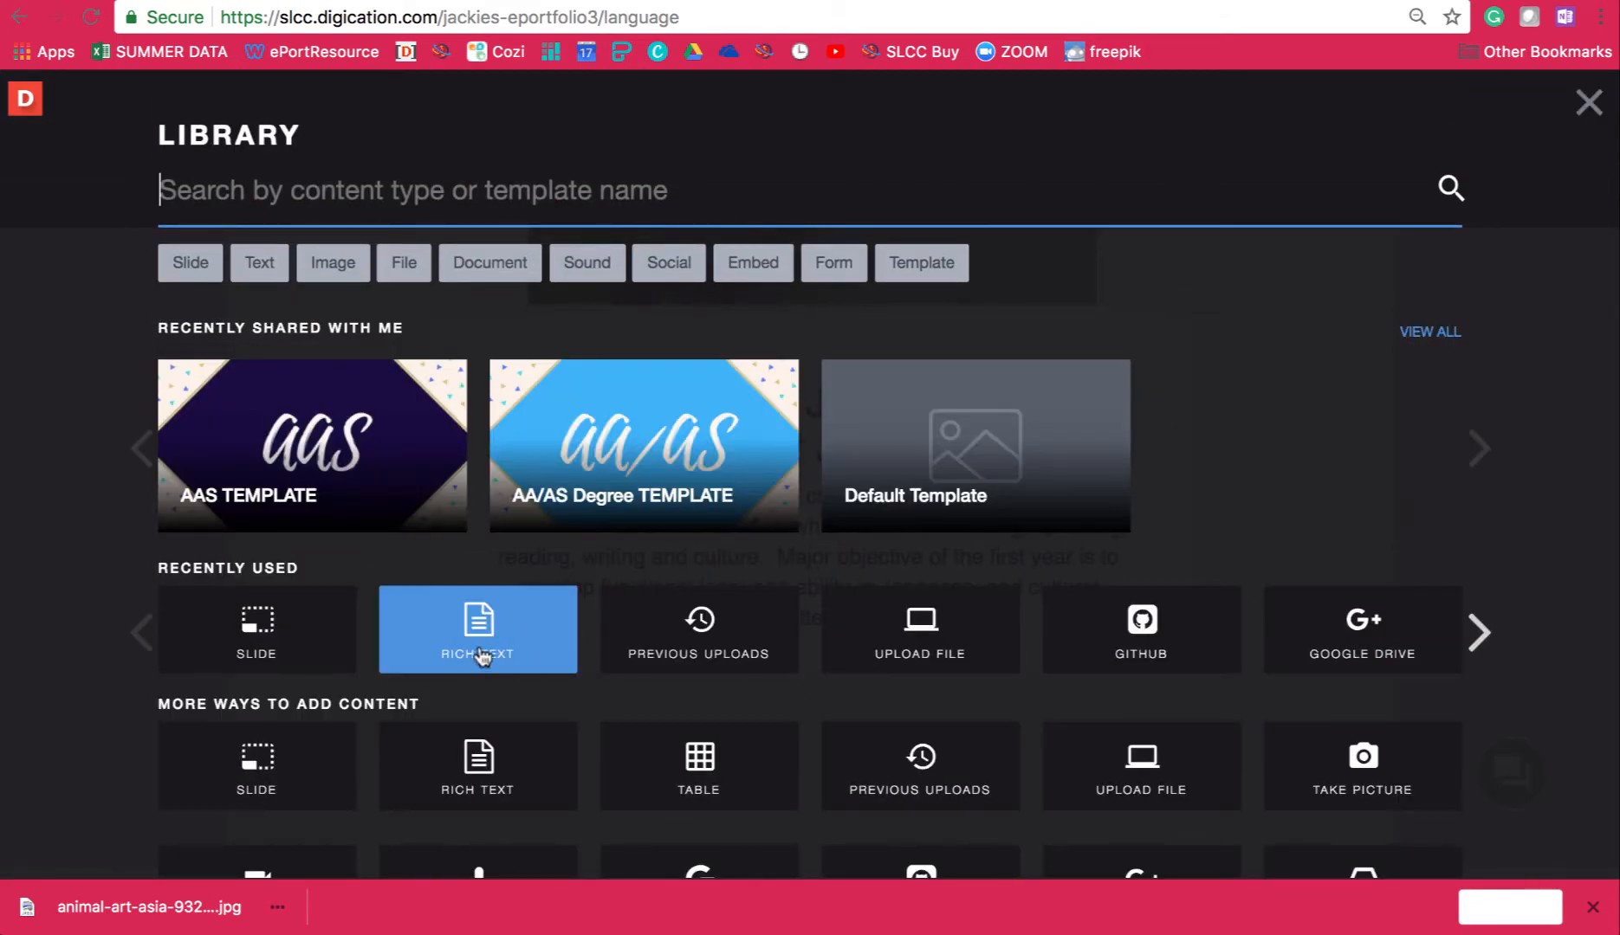
{"action": "left_click", "coordinate": [262, 269]}
{"action": "left_click", "coordinate": [257, 390]}
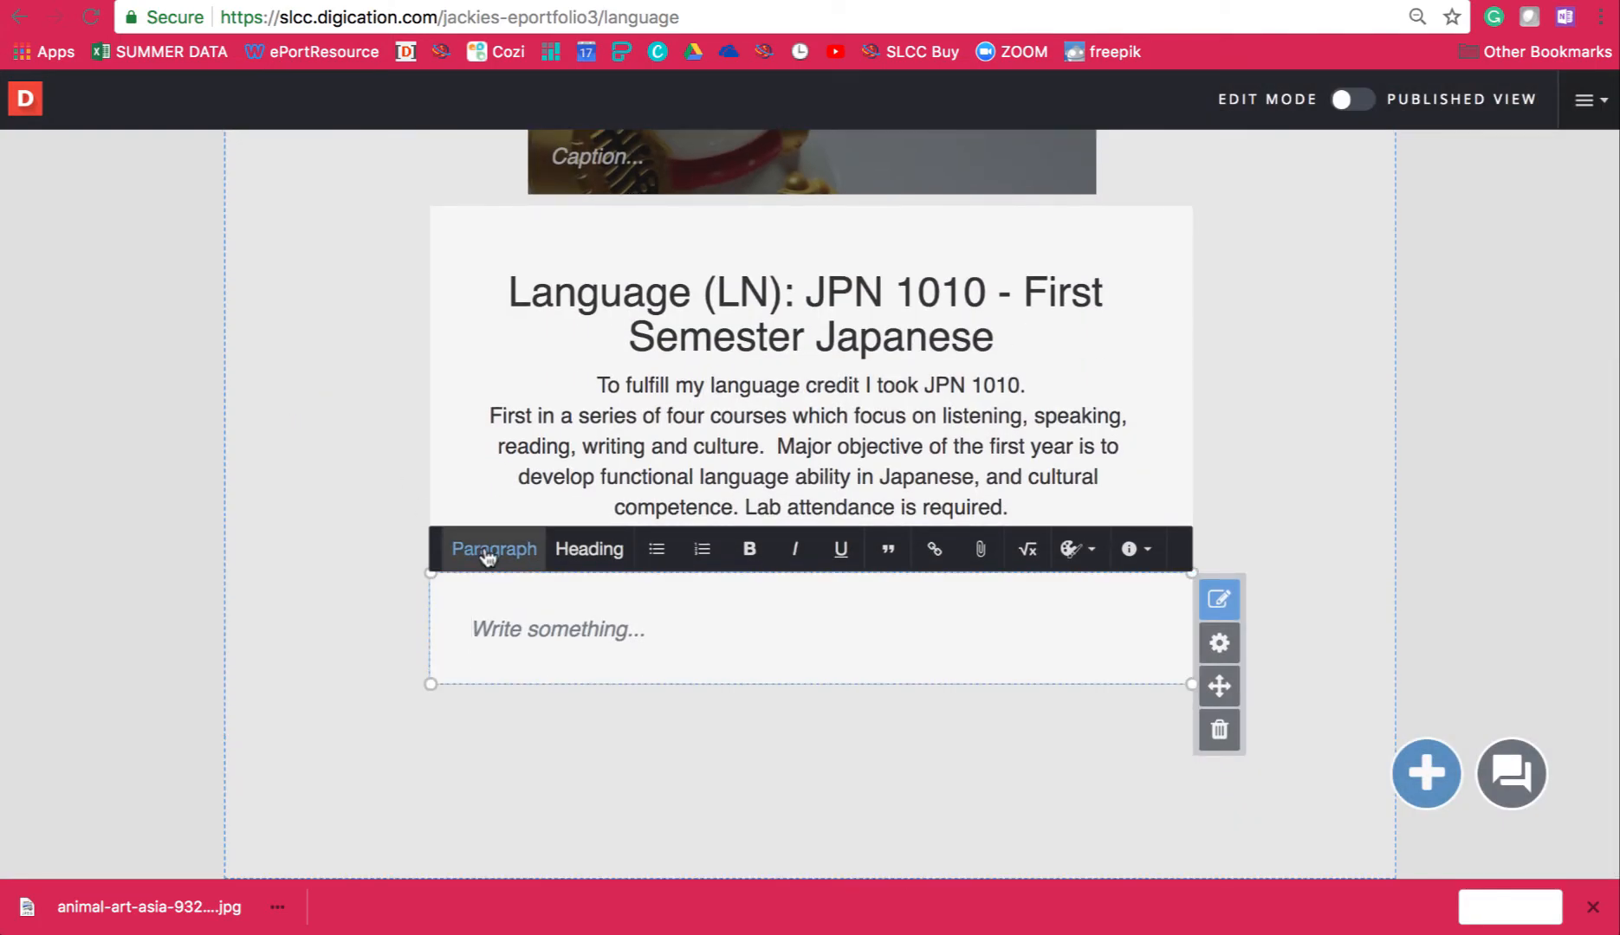
{"action": "type", "text": "Sign"}
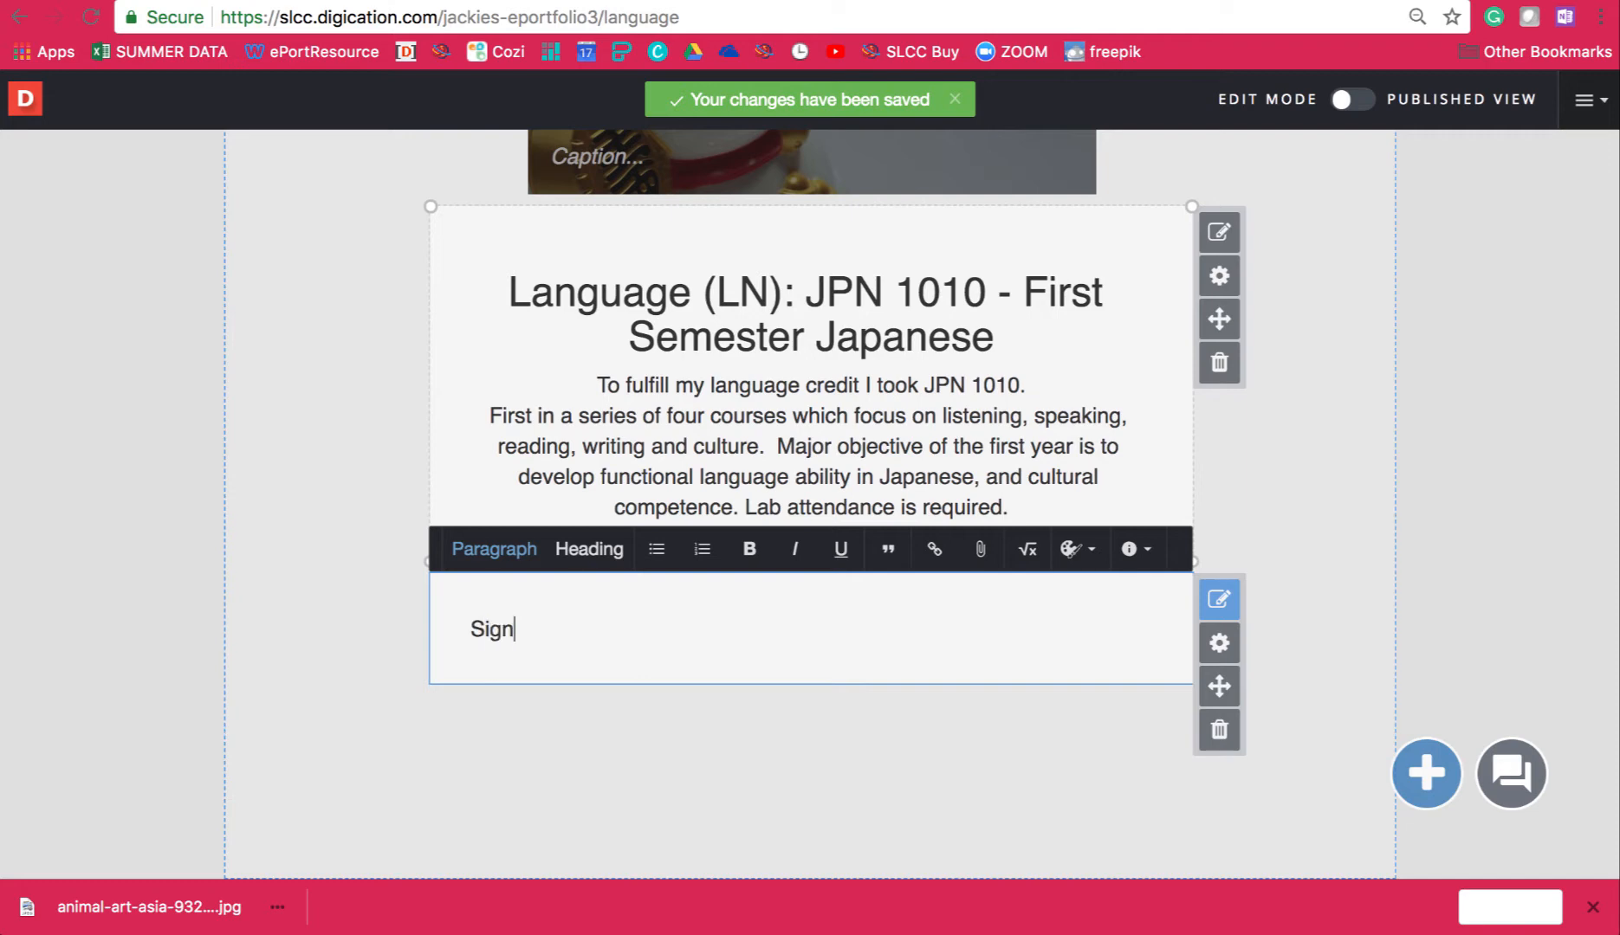
{"action": "type", "text": "ature Assignment"}
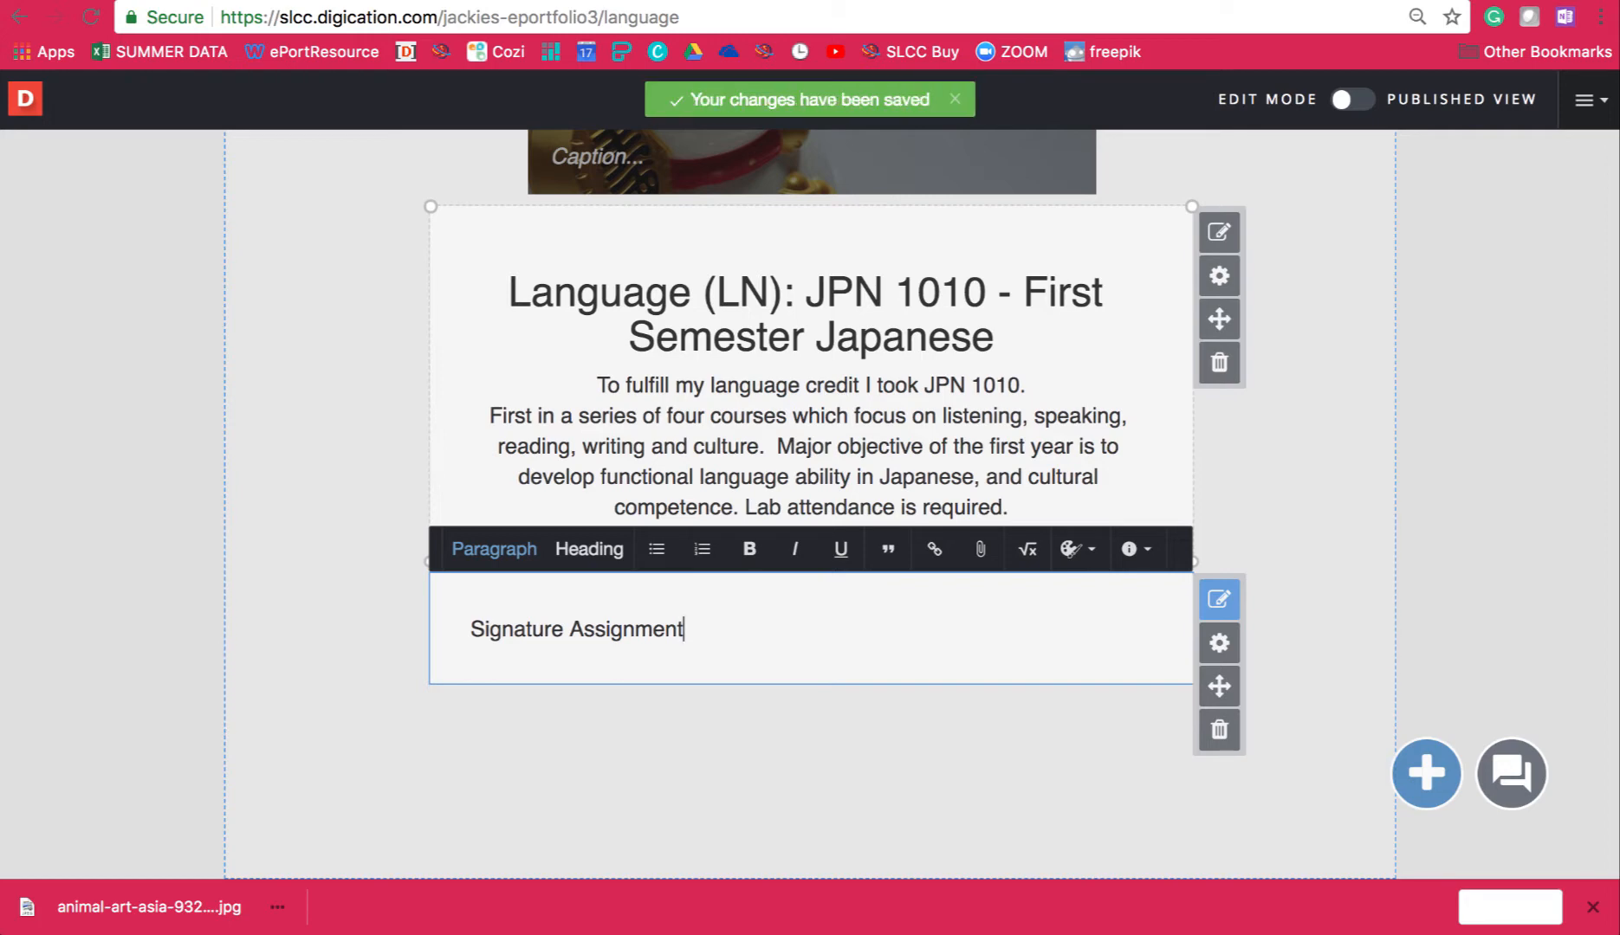
{"action": "key", "text": "Return"}
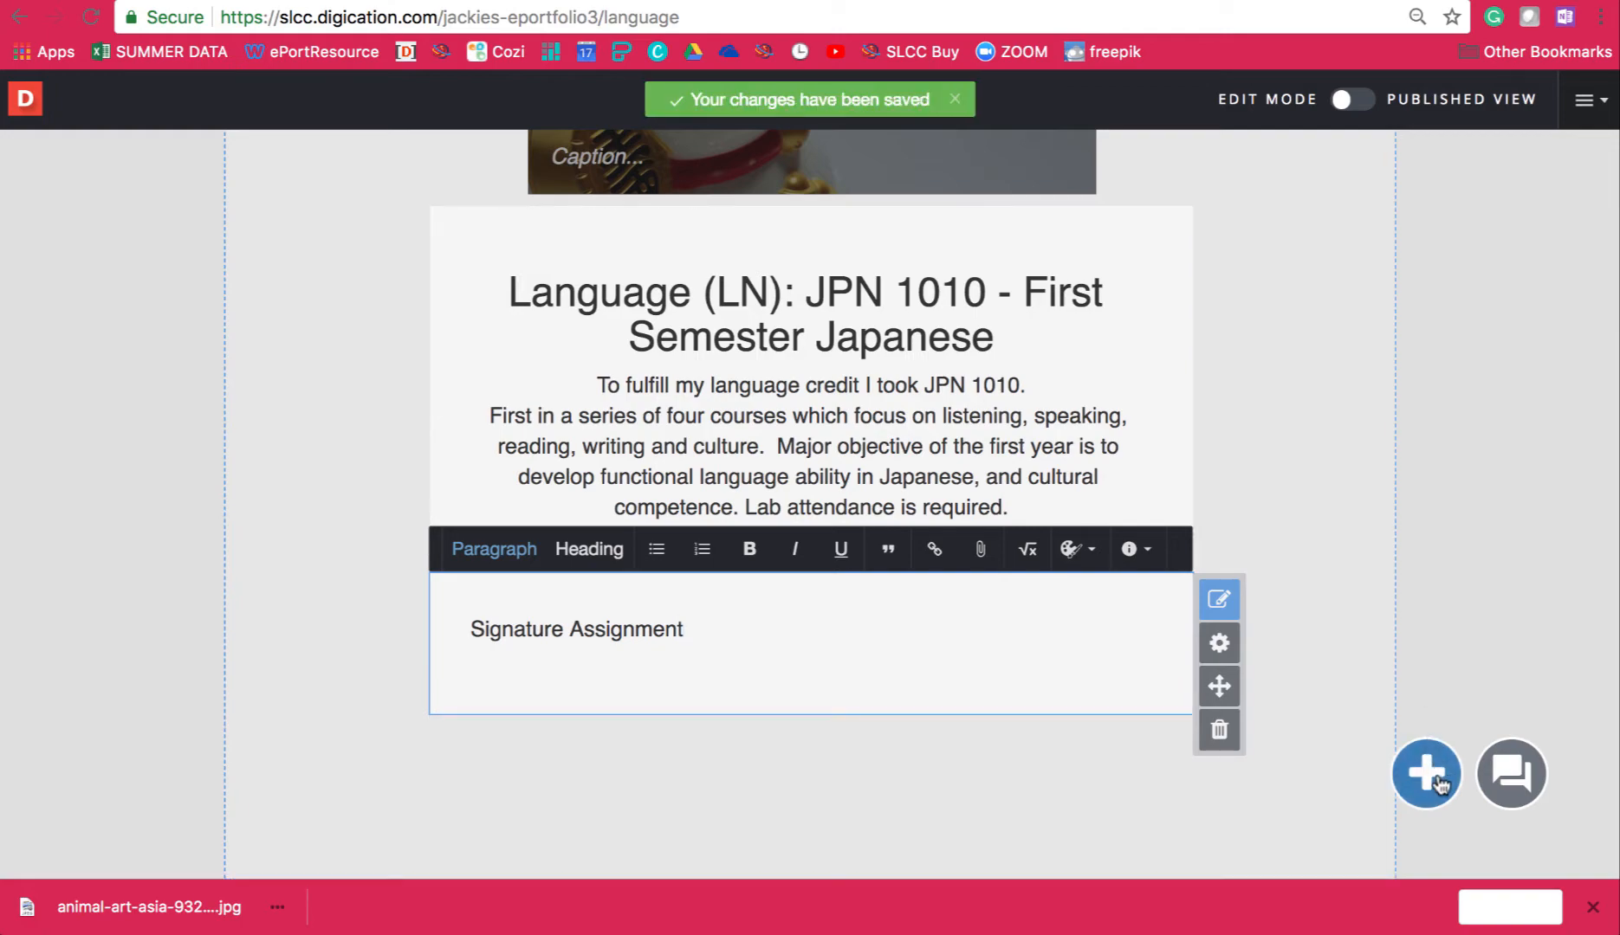
Add another rich text module below Signature Assignment reading "Reflection", followed by an empty line.
{"action": "left_click", "coordinate": [1439, 789]}
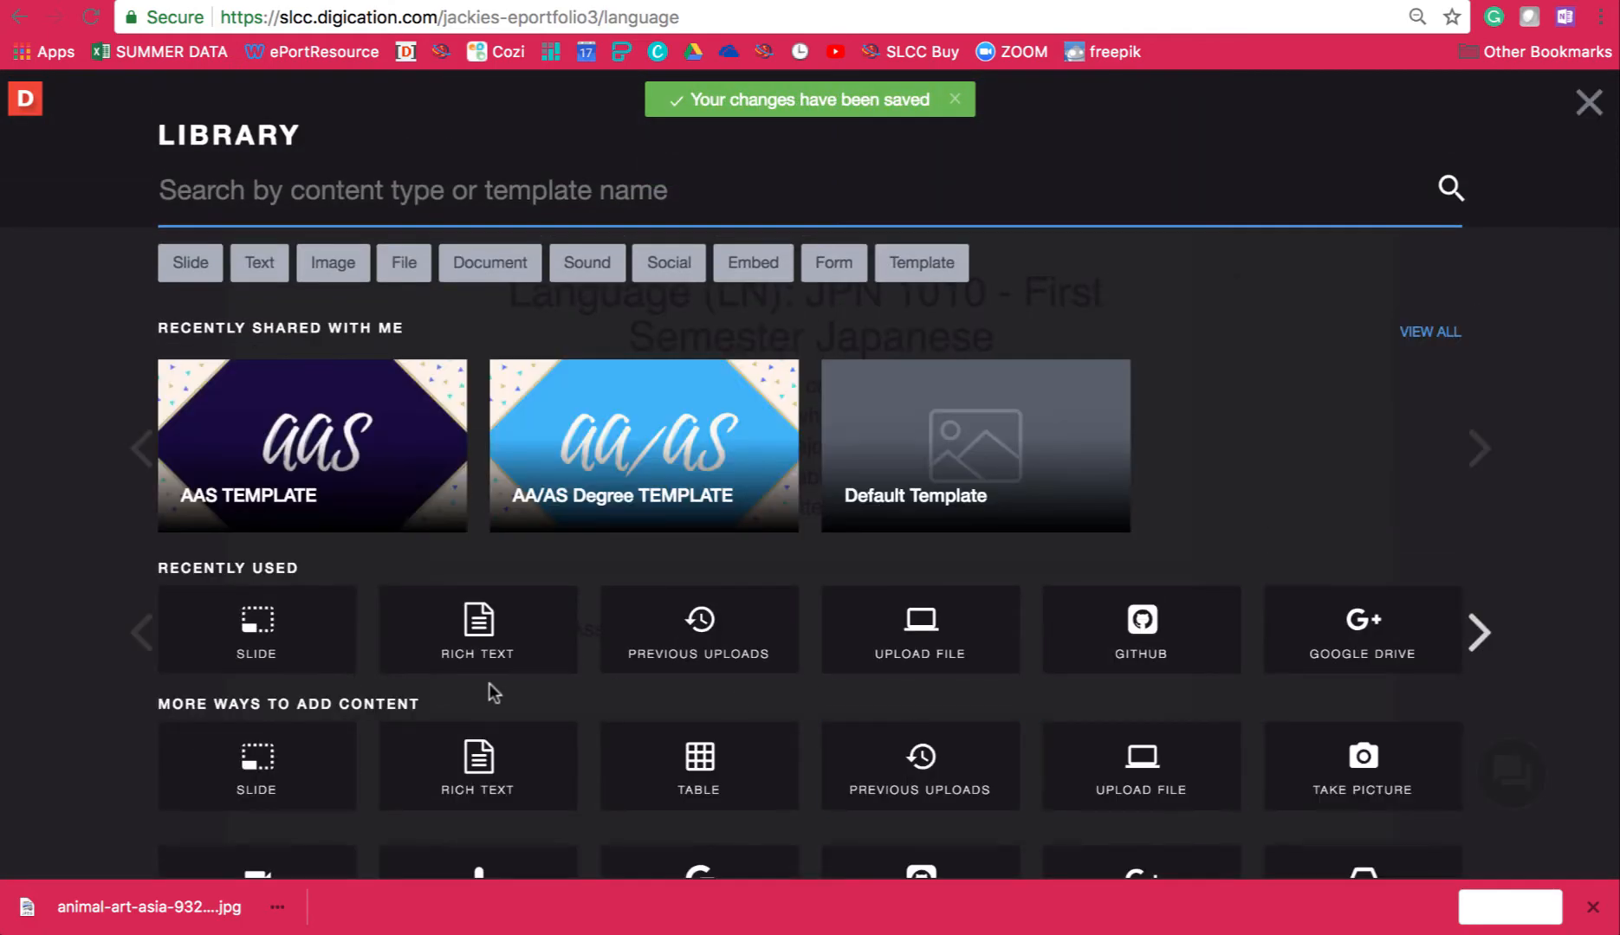
{"action": "left_click", "coordinate": [469, 665]}
{"action": "type", "text": "Reflection"}
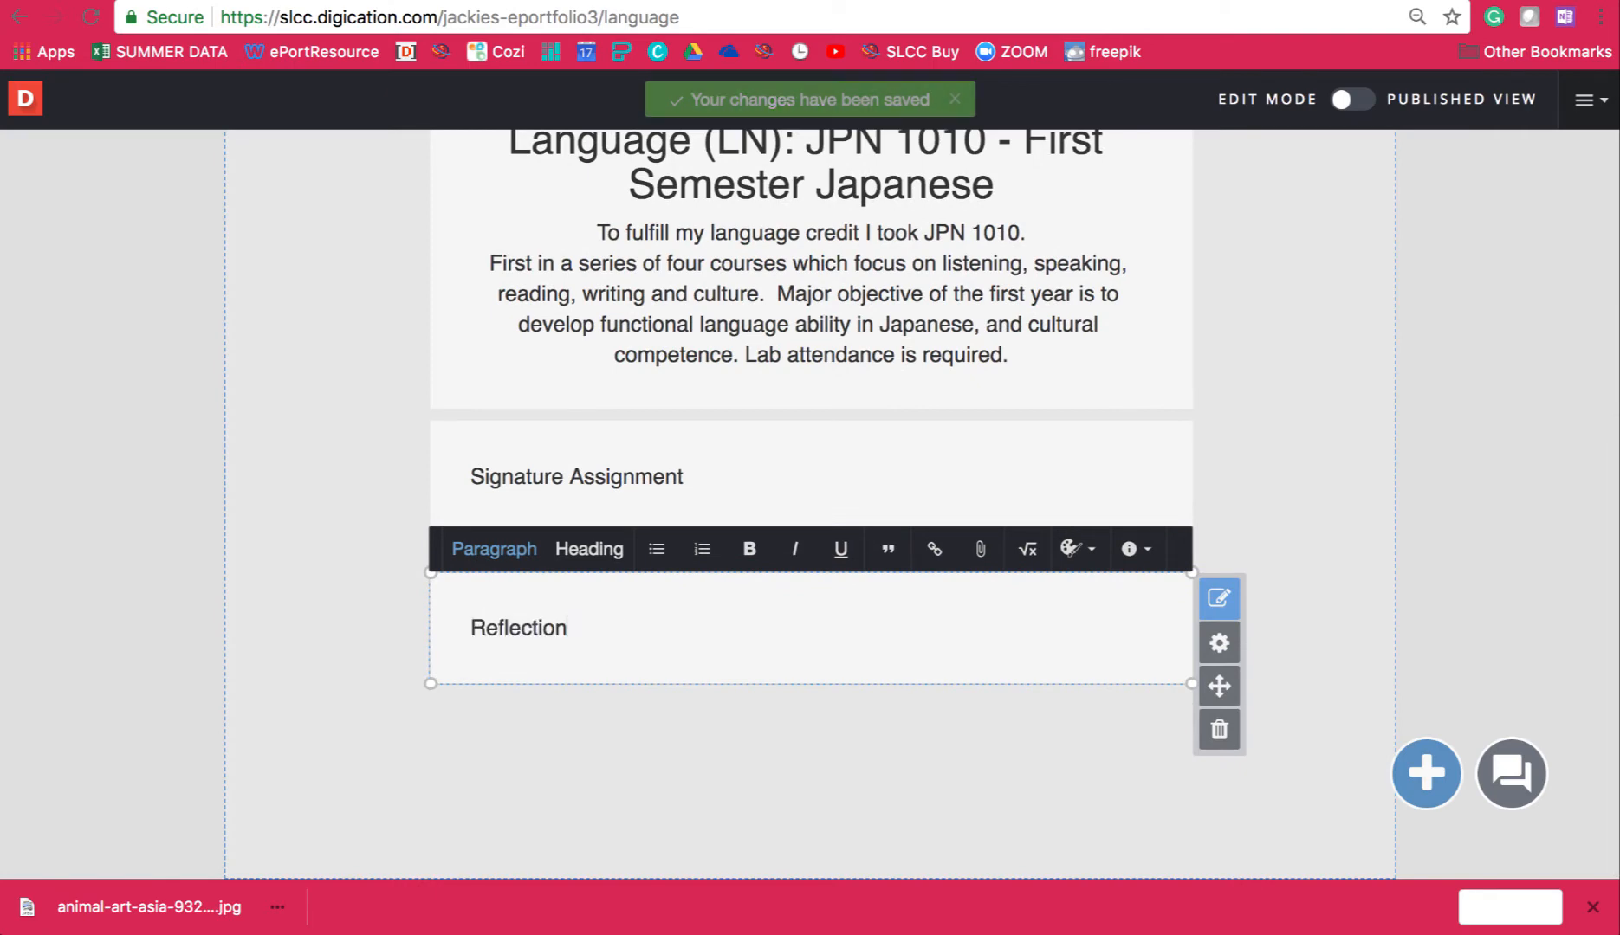
{"action": "key", "text": "Return"}
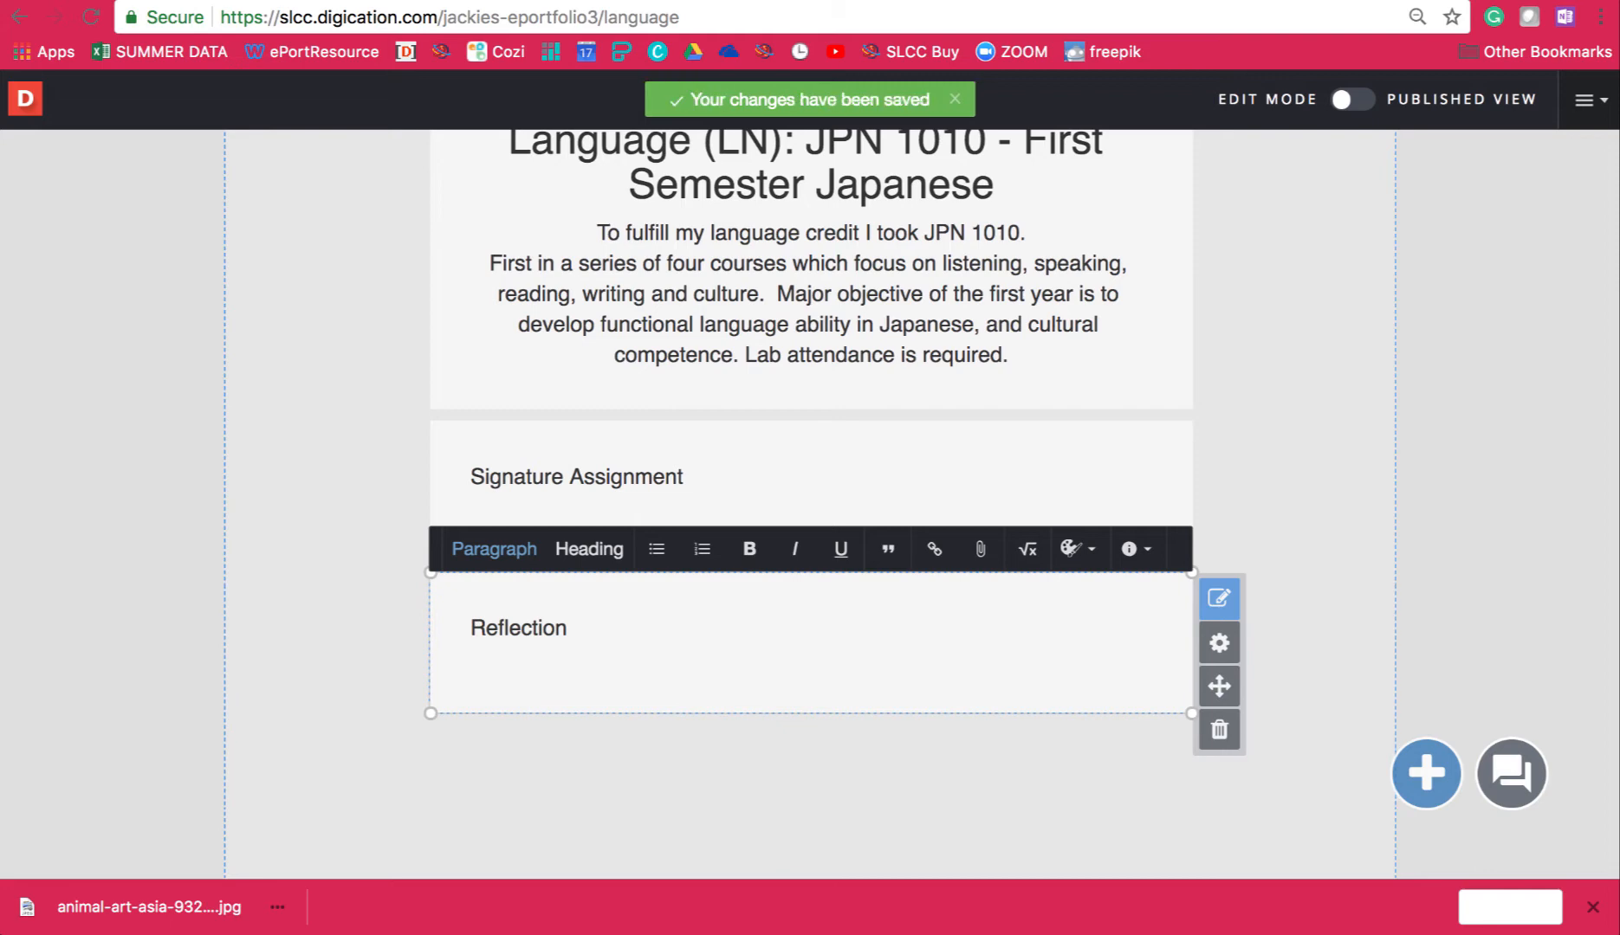
{"action": "left_click", "coordinate": [1361, 549]}
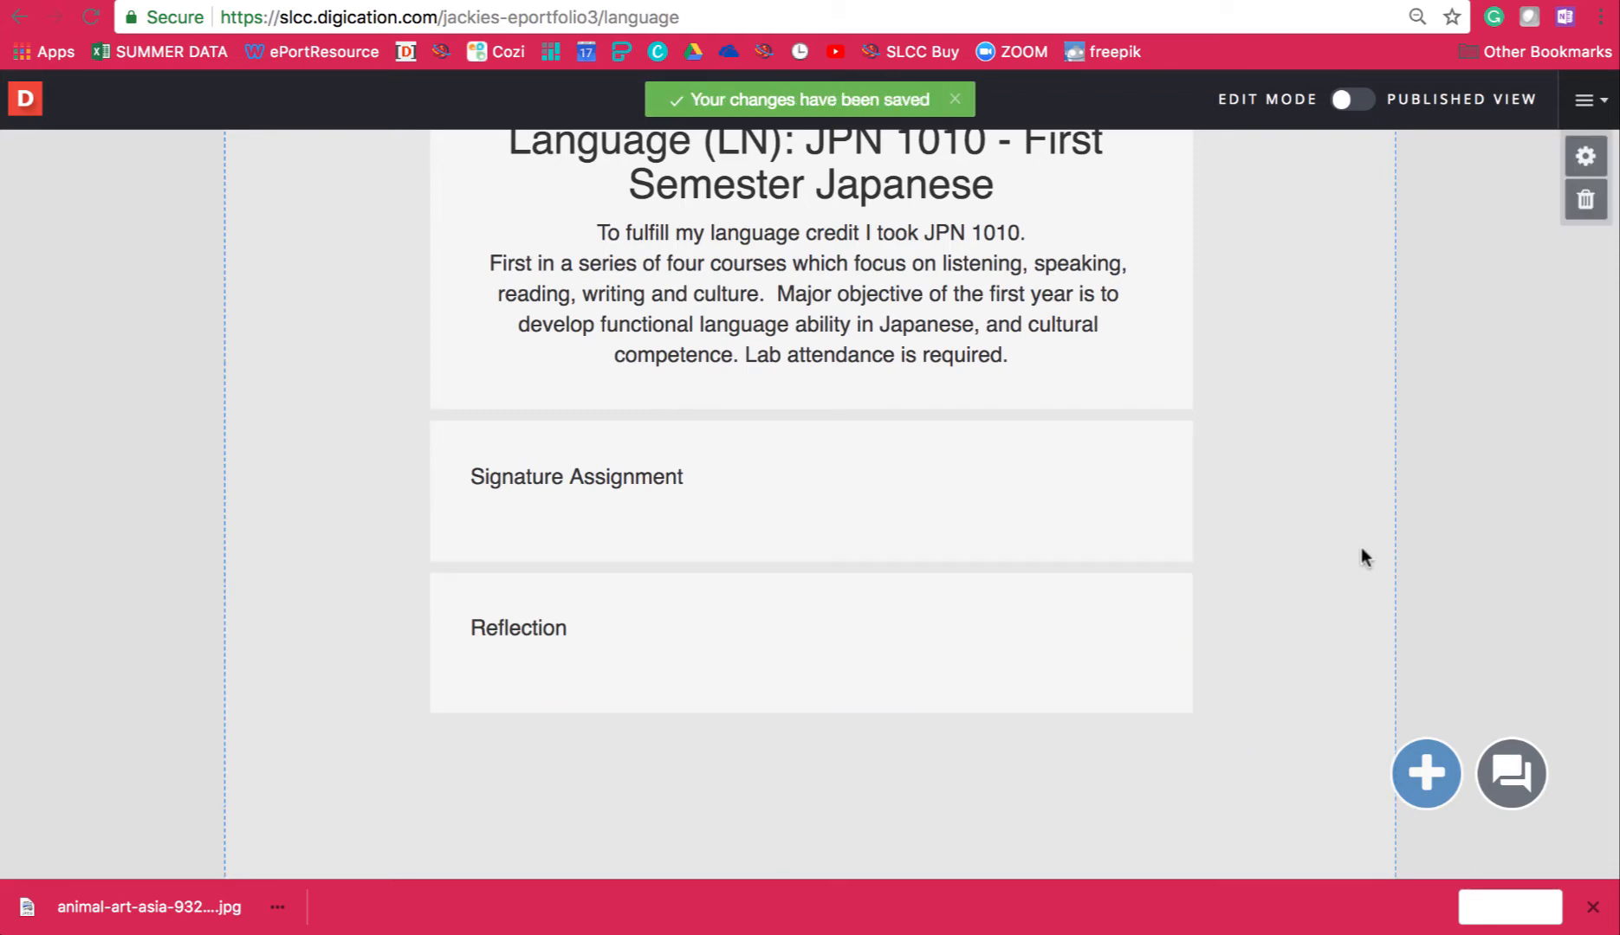
Publish the unpublished changes to the Language page.
{"action": "scroll", "coordinate": [1361, 548], "scroll_direction": "up", "scroll_amount": 5}
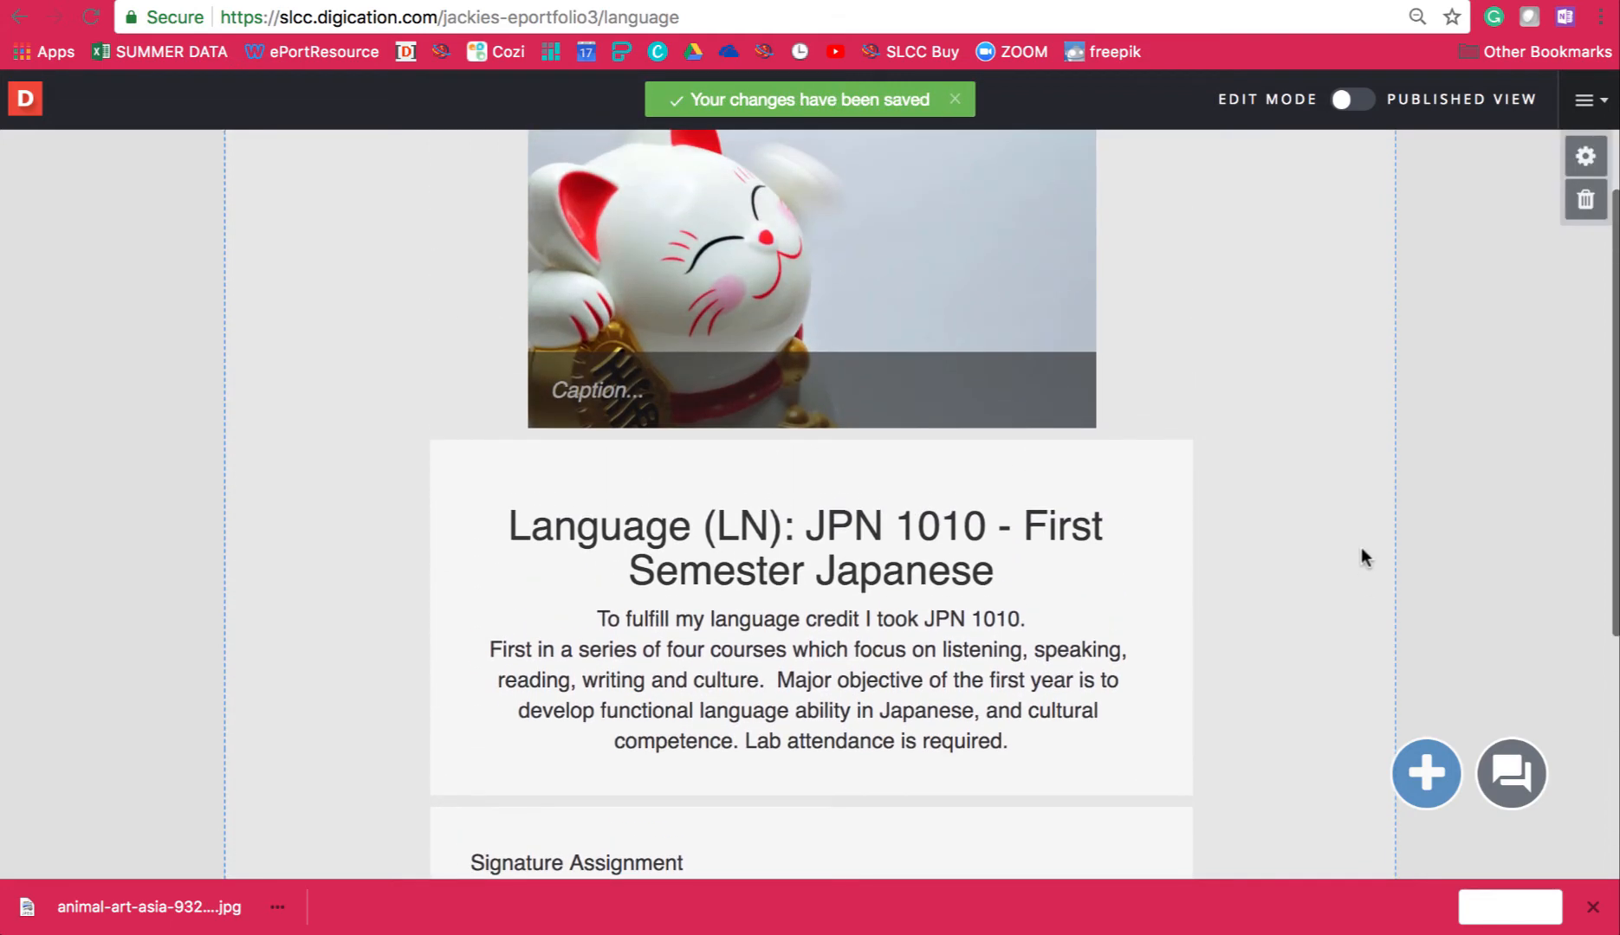
{"action": "scroll", "coordinate": [1360, 549], "scroll_direction": "up", "scroll_amount": 3}
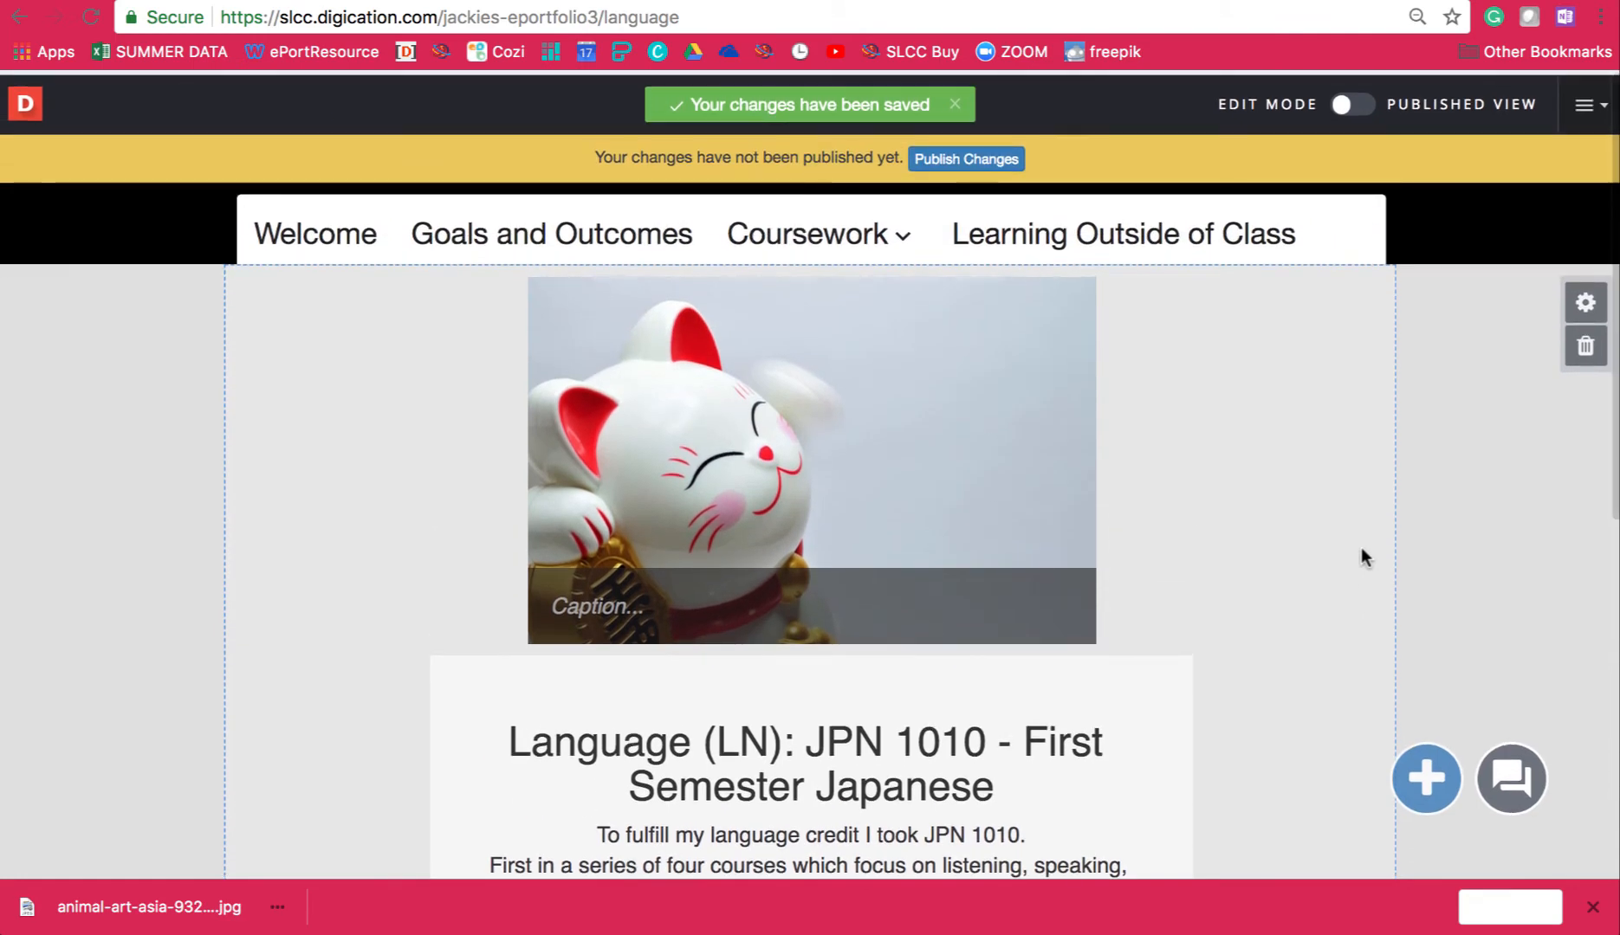
{"action": "left_click", "coordinate": [1007, 158]}
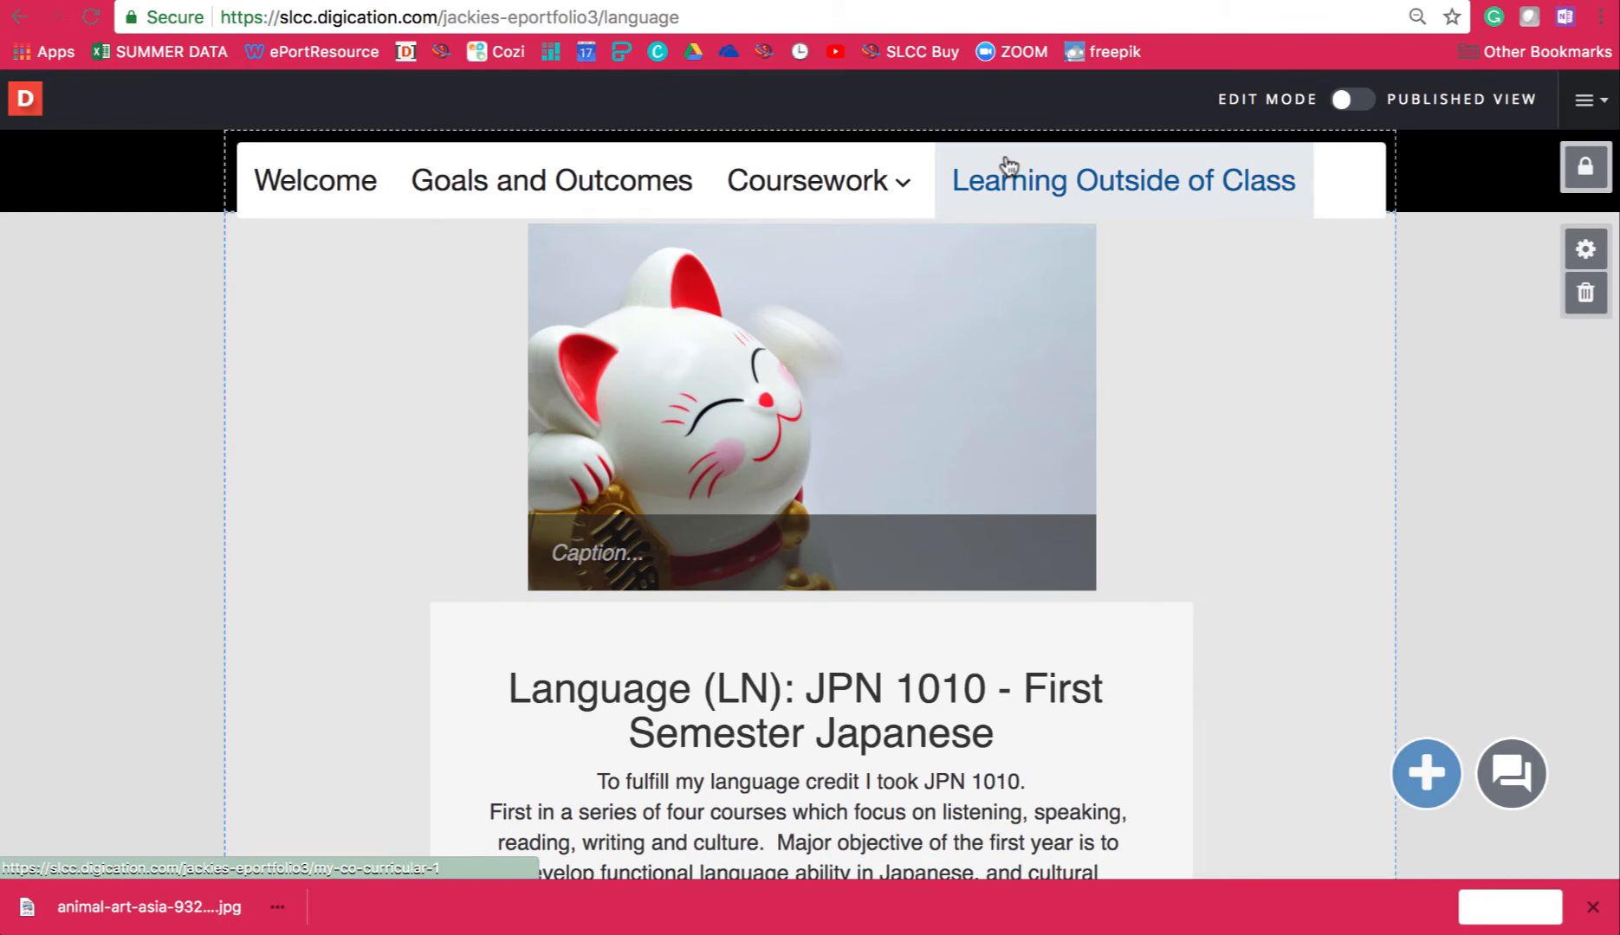
Copy the Language page's web address.
{"action": "left_click", "coordinate": [442, 17]}
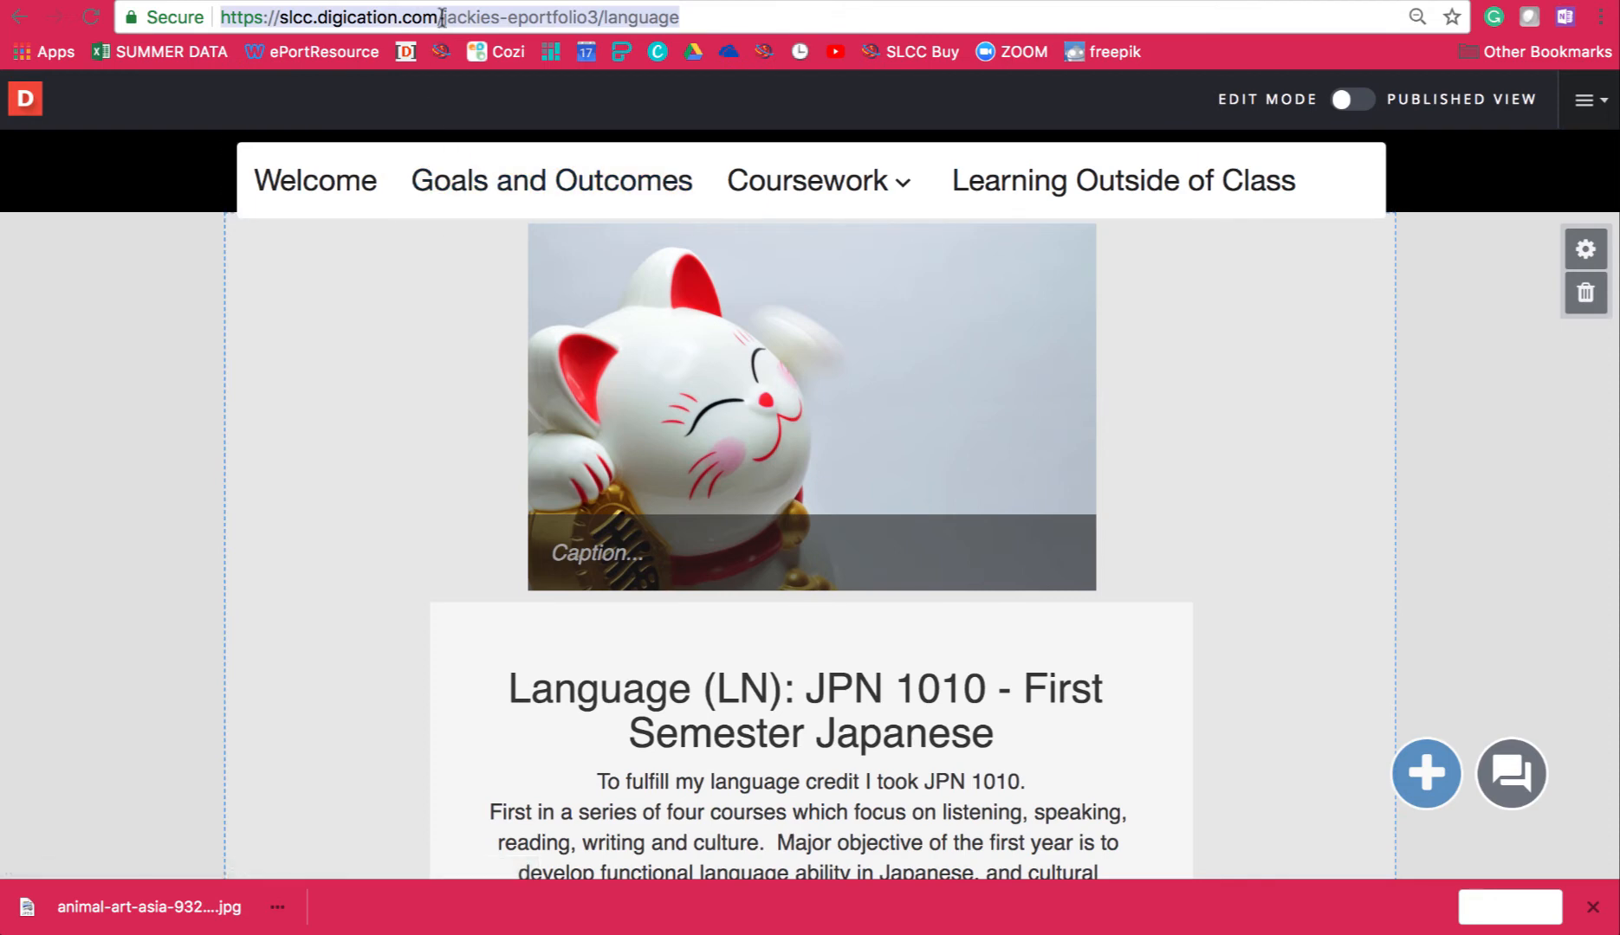
{"action": "right_click", "coordinate": [441, 19]}
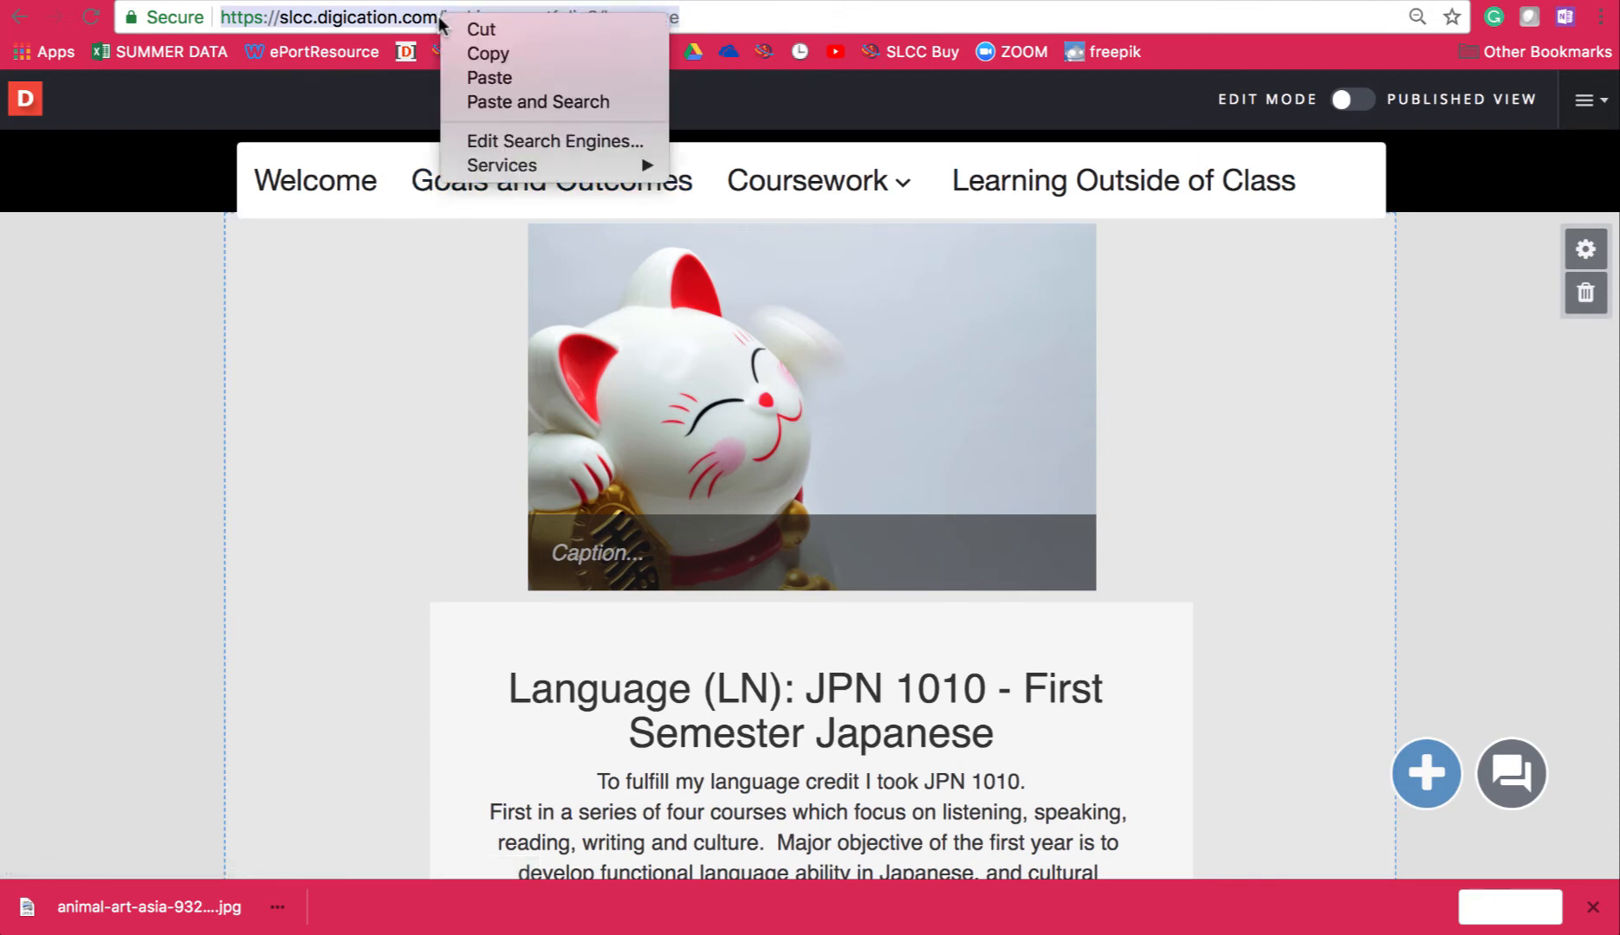
{"action": "left_click", "coordinate": [519, 55]}
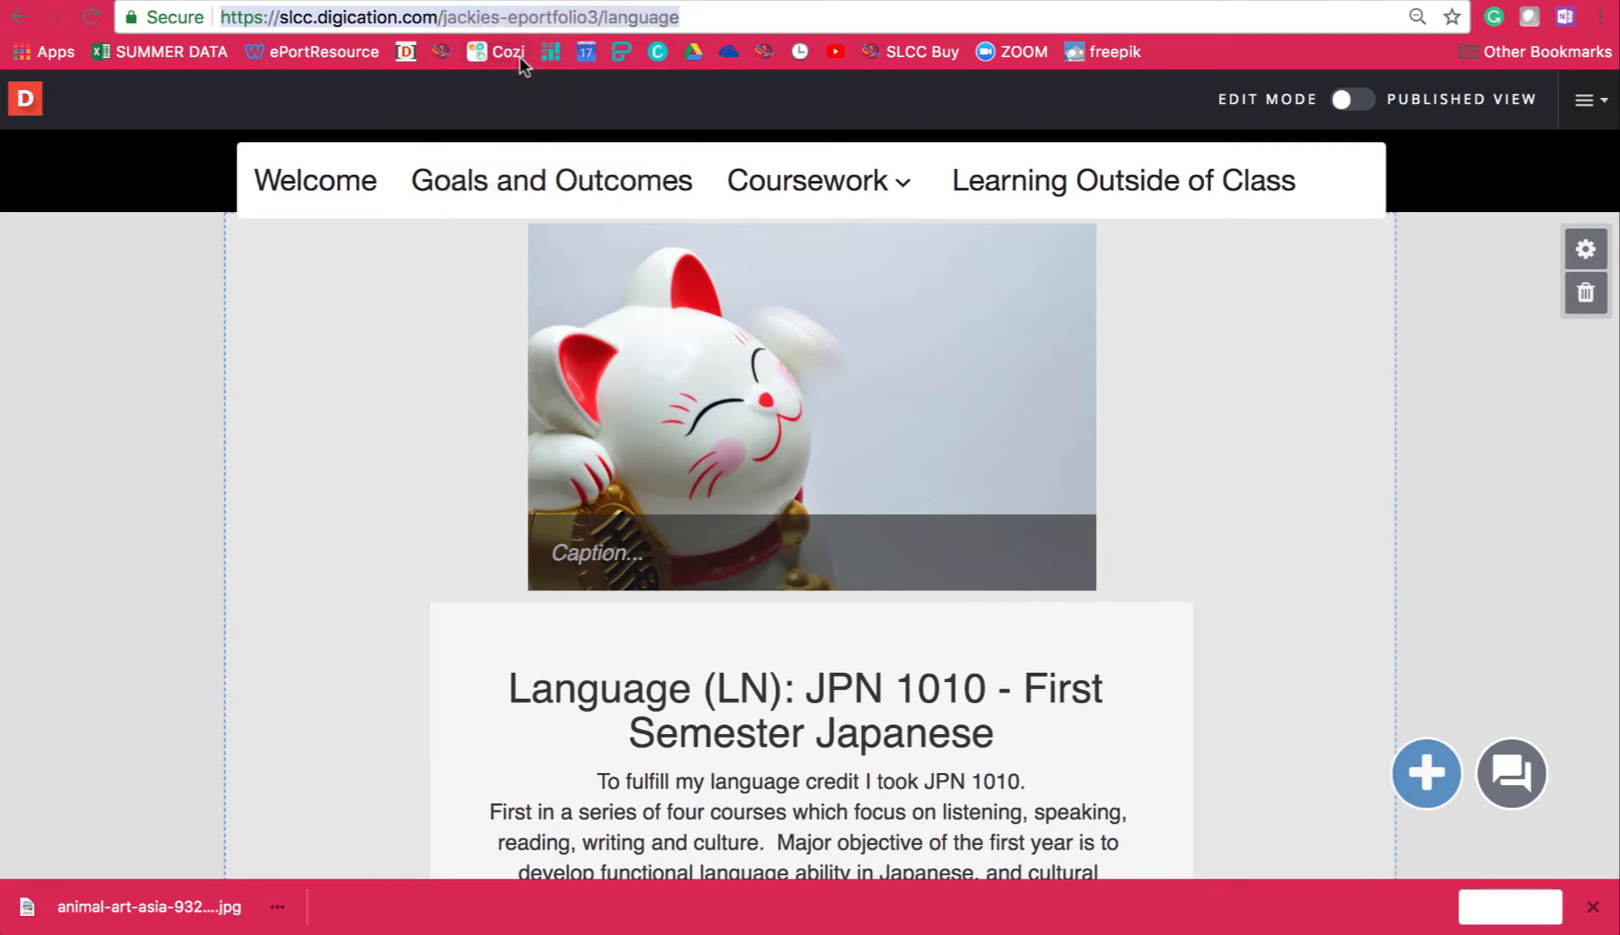